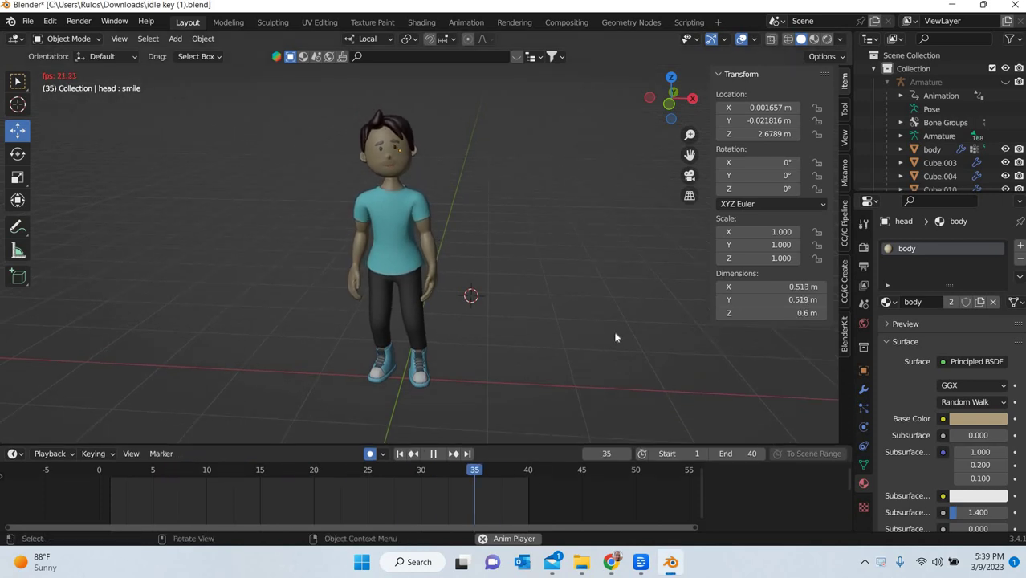
# Hide the viewport sidebar, stop the playing idle animation and unhide the Armature
pyautogui.press('n')
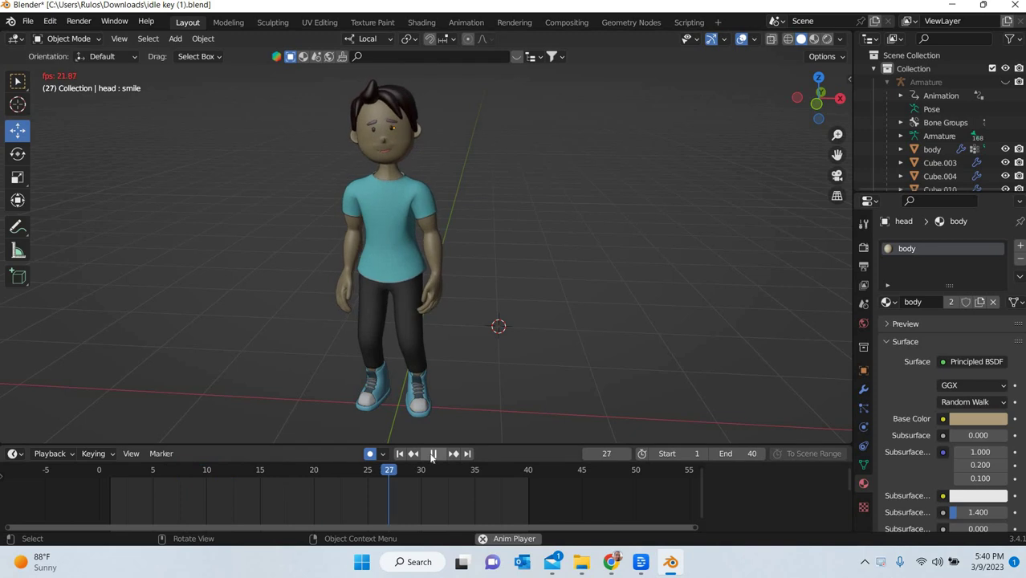
pyautogui.press('Escape')
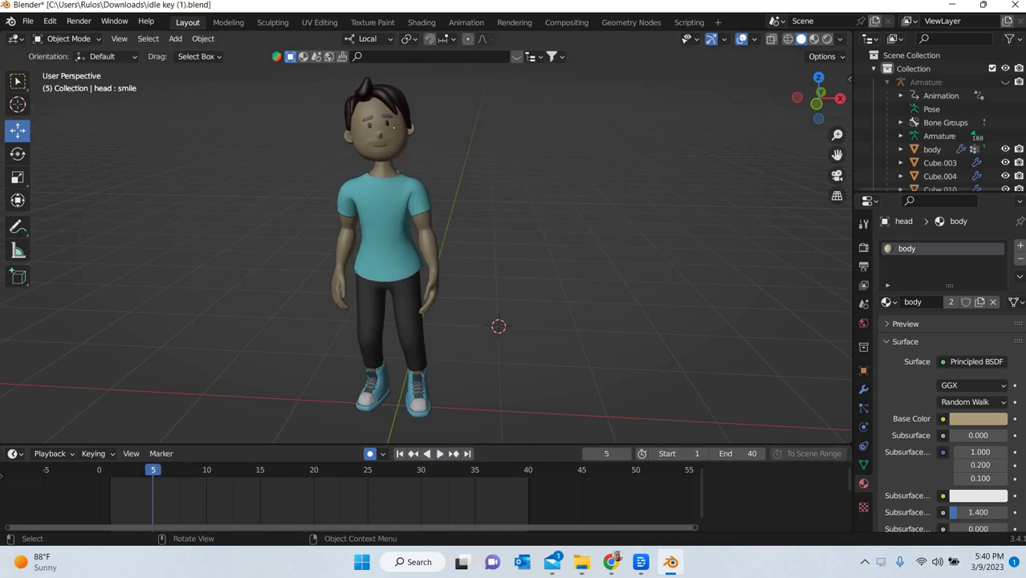
pyautogui.click(1005, 82)
pyautogui.scroll(-3, 546, 169)
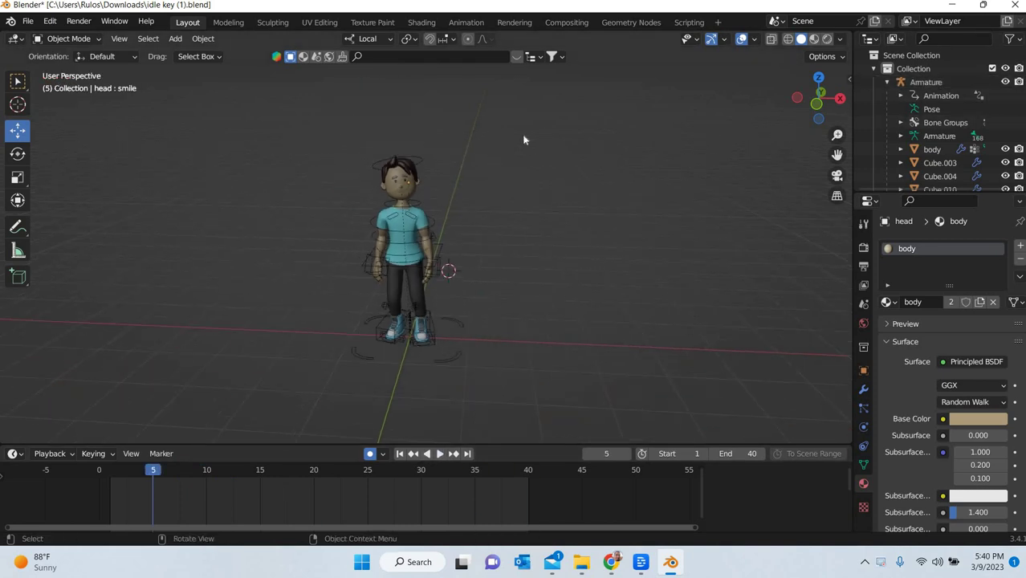
# Select the whole character with its armature and delete its keyframes in an enlarged timeline, returning to frame 1
pyautogui.moveTo(261, 382); pyautogui.dragTo(539, 134)
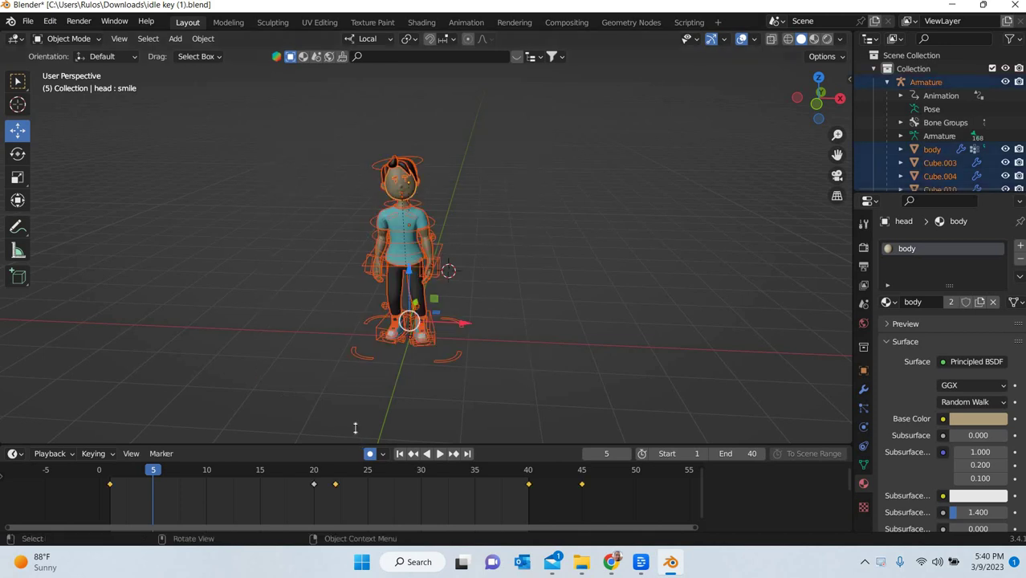
pyautogui.moveTo(573, 445); pyautogui.dragTo(594, 354)
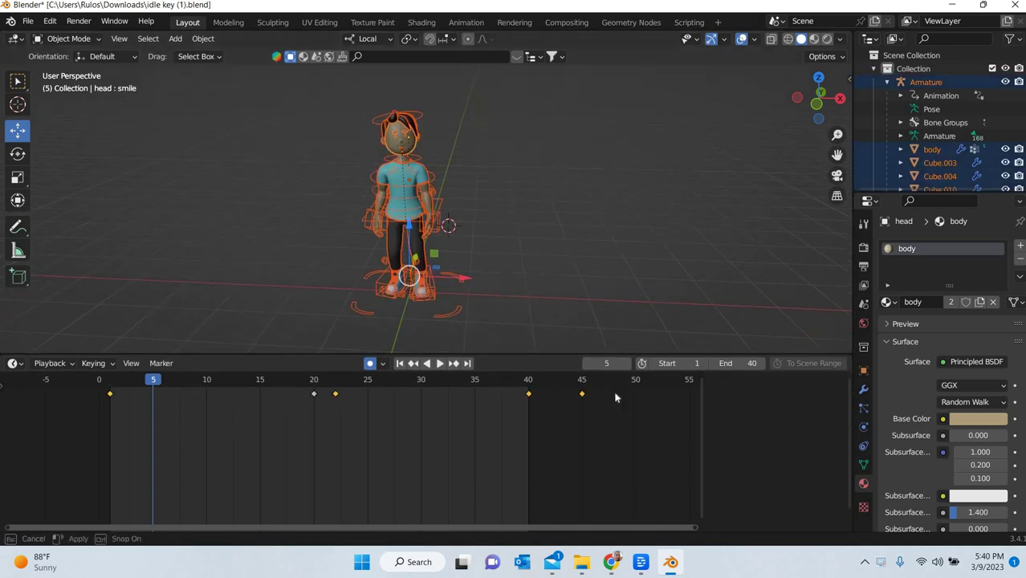
pyautogui.rightClick(318, 402)
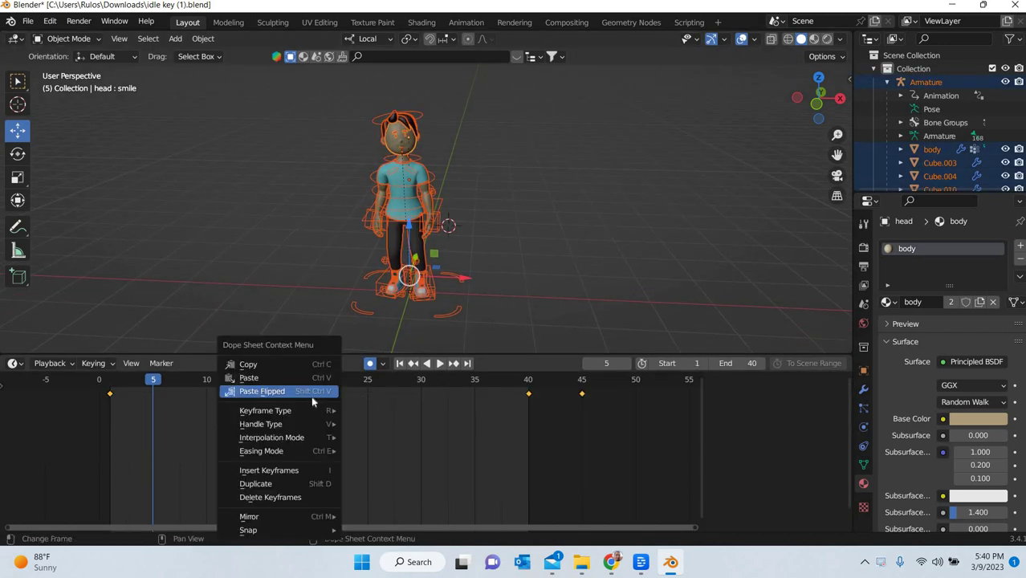
pyautogui.click(301, 504)
pyautogui.click(112, 383)
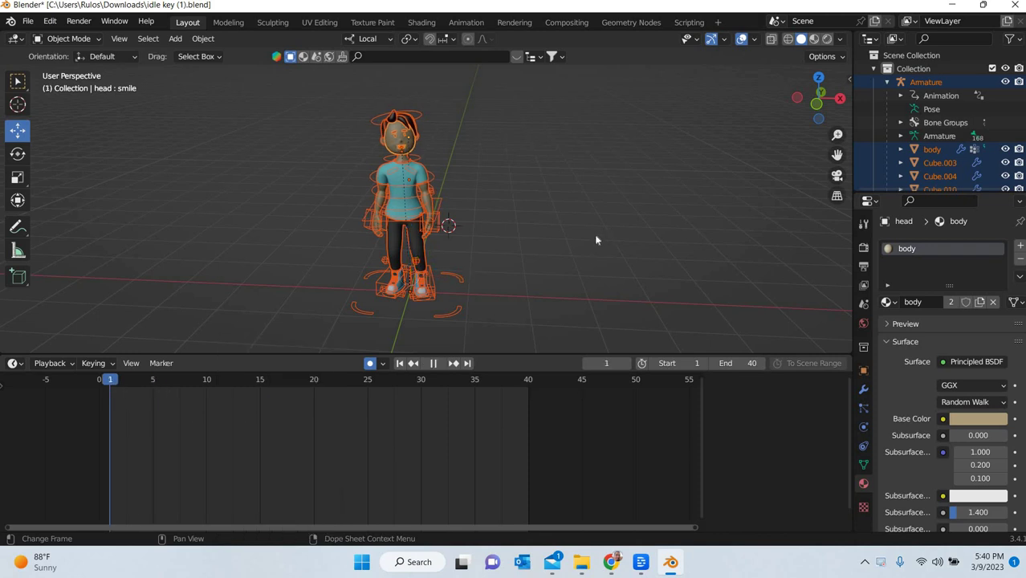
pyautogui.click(594, 235)
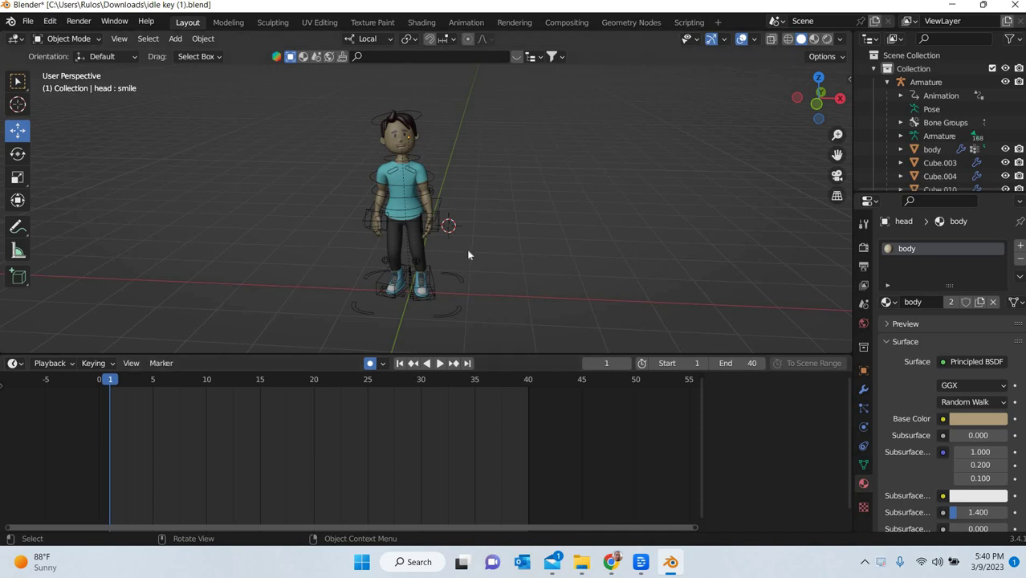
# Select the character's Armature and switch it to Pose Mode
pyautogui.scroll(4, 451, 215)
pyautogui.click(455, 207)
pyautogui.scroll(-1, 516, 256)
pyautogui.scroll(-1, 151, 112)
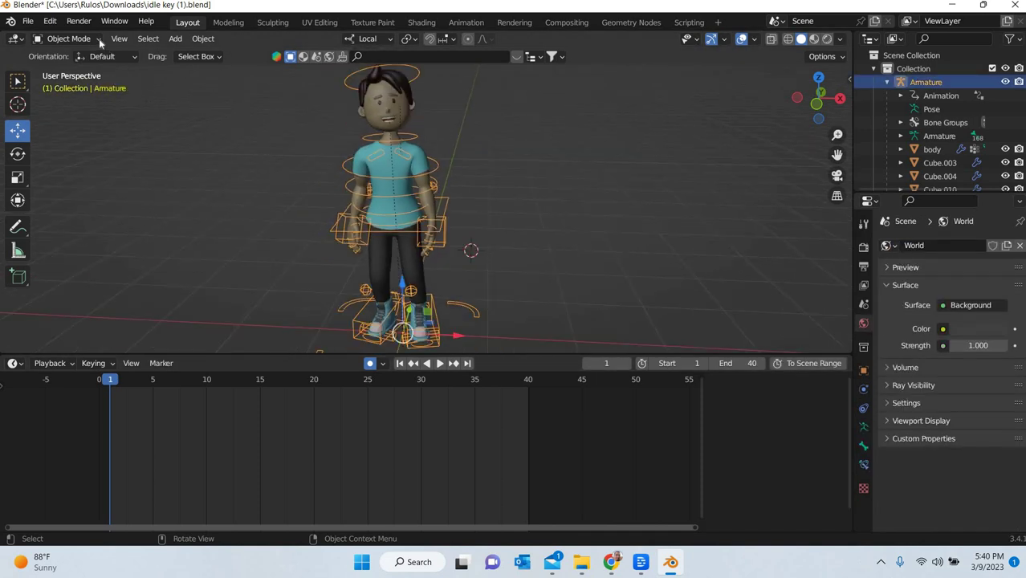
pyautogui.click(76, 39)
pyautogui.click(89, 83)
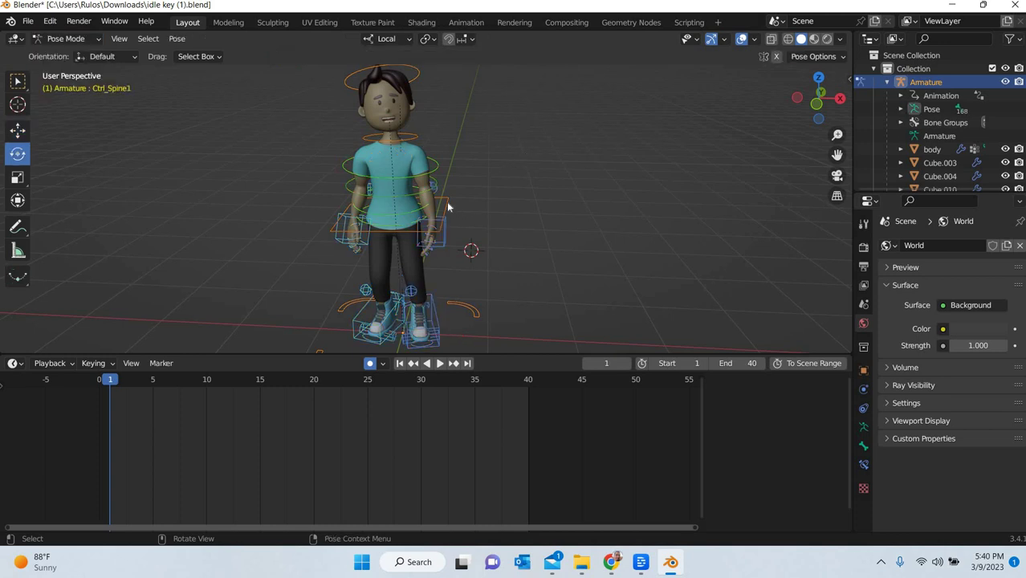
# At frame 1, tilt Ctrl_Hips in front view and shift it about 0.018 m along its local X axis
pyautogui.click(484, 198)
pyautogui.press('KP_1')
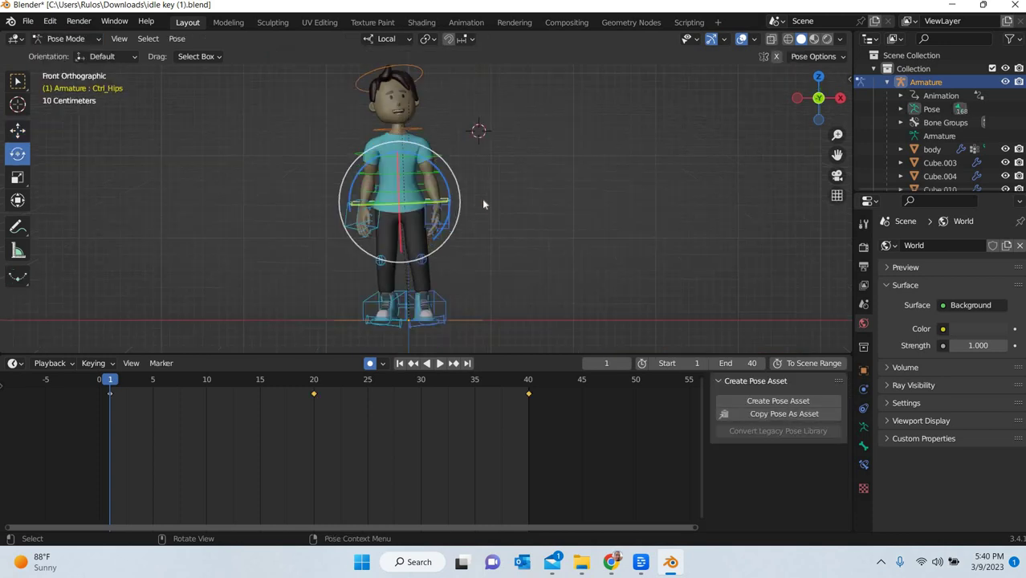
pyautogui.scroll(2, 451, 250)
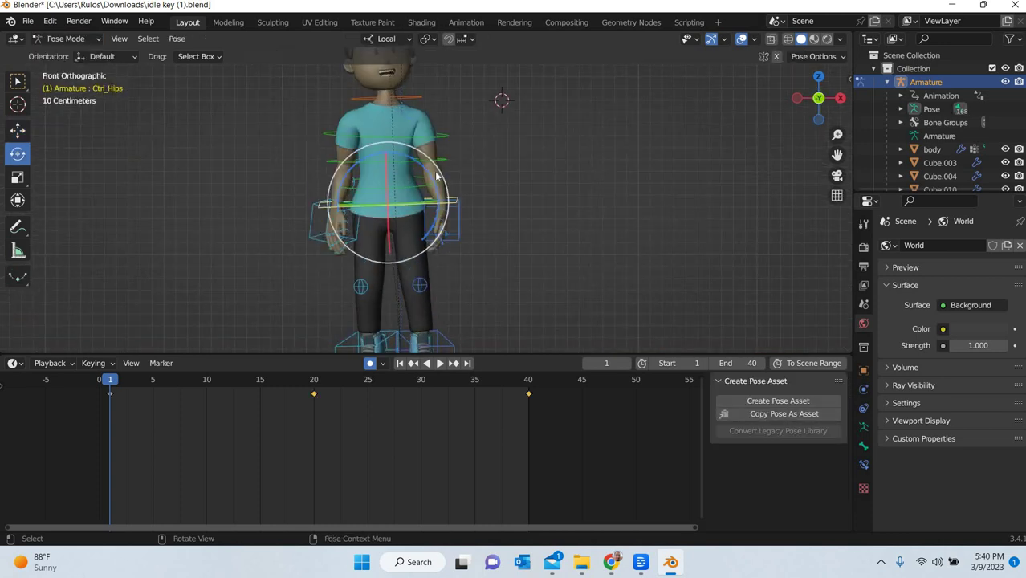
pyautogui.moveTo(433, 178); pyautogui.dragTo(402, 216)
pyautogui.click(13, 135)
pyautogui.scroll(-1, 407, 231)
pyautogui.keyDown('shift'); pyautogui.moveTo(406, 225); pyautogui.dragTo(18, 154, button='middle'); pyautogui.keyUp('shift')
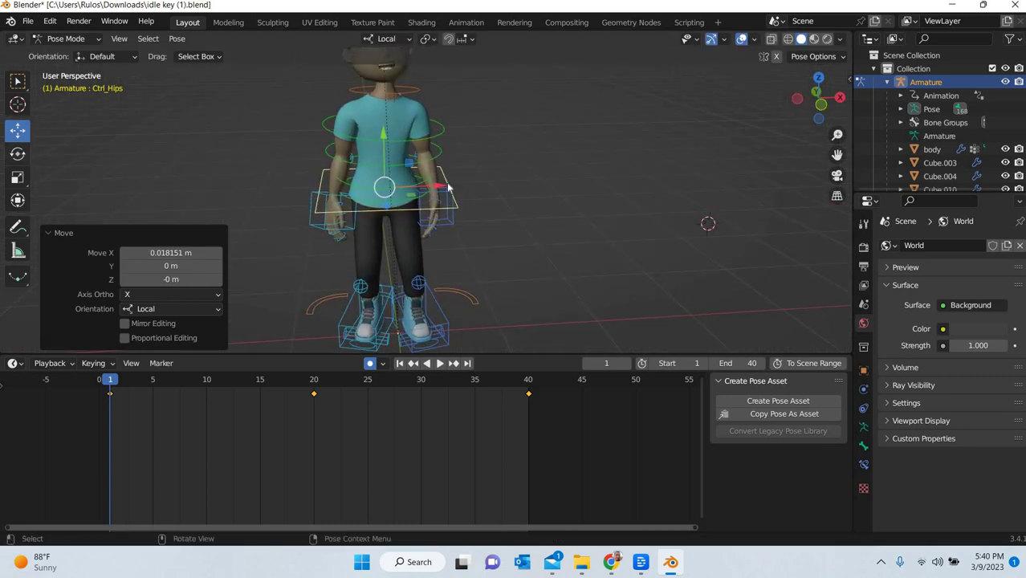
# Rotate Ctrl_Hips about -19.3° around its local Y axis
pyautogui.click(18, 153)
pyautogui.moveTo(420, 200); pyautogui.dragTo(407, 196)
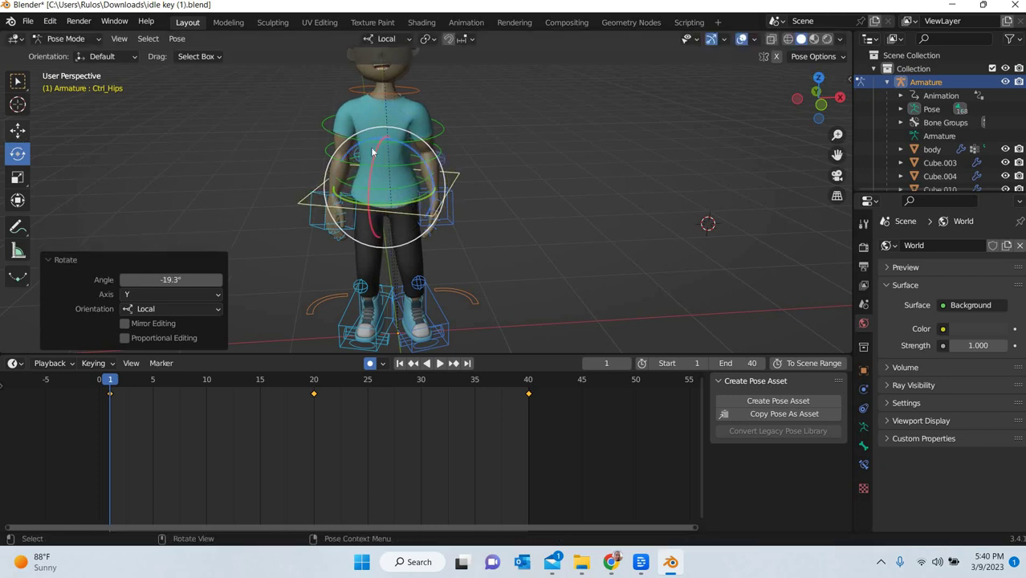
# Rotate Ctrl_Neck slightly at frame 1 to counter the turned hips, and clear the selection
pyautogui.hotkey('shift', 'space')
pyautogui.press('g')
pyautogui.click(384, 105)
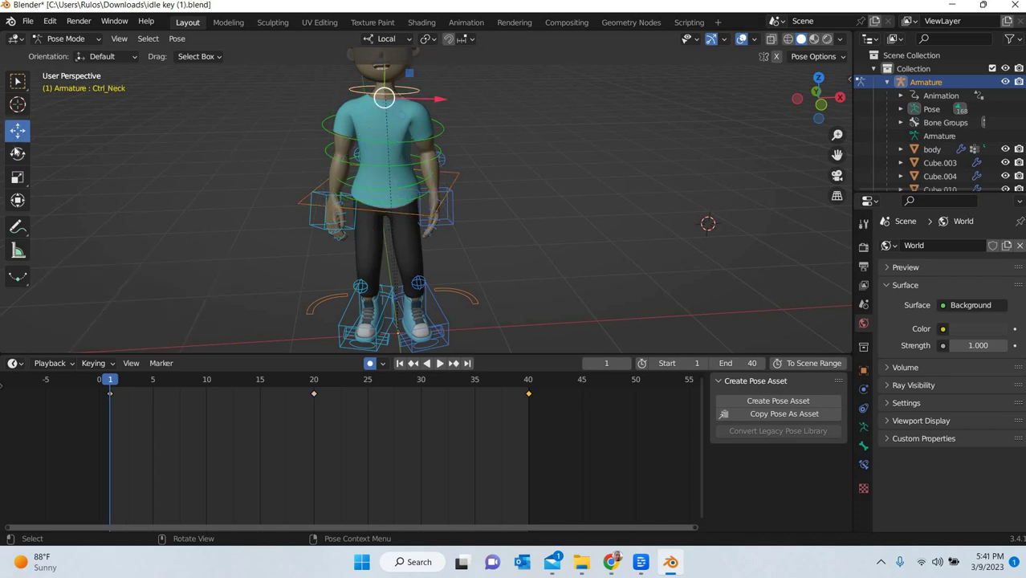
pyautogui.hotkey('shift', 'space')
pyautogui.press('r')
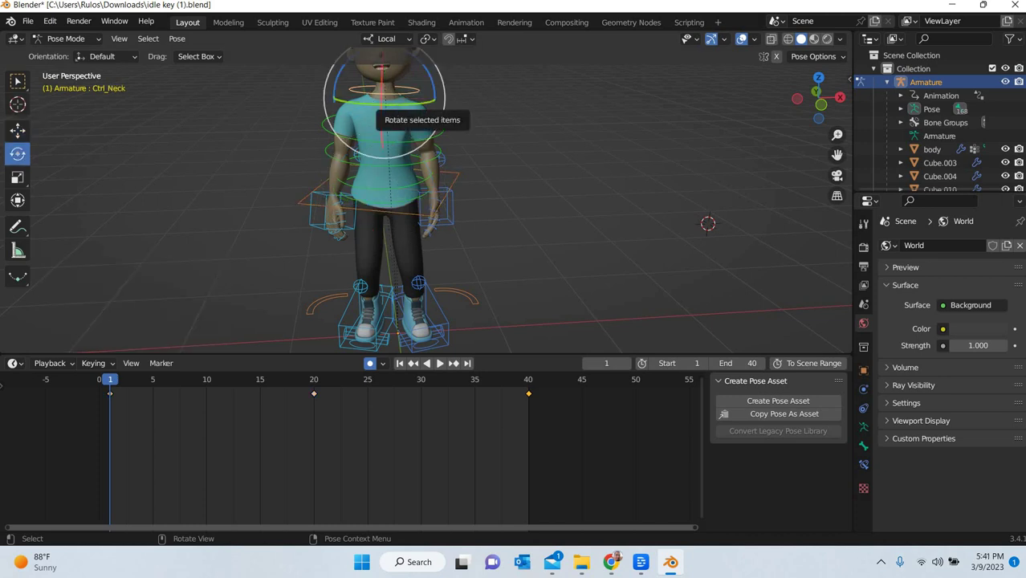
pyautogui.moveTo(385, 100)
pyautogui.mouseDown()
pyautogui.moveTo(402, 106)
pyautogui.moveTo(404, 98)
pyautogui.mouseUp()
pyautogui.click(524, 197)
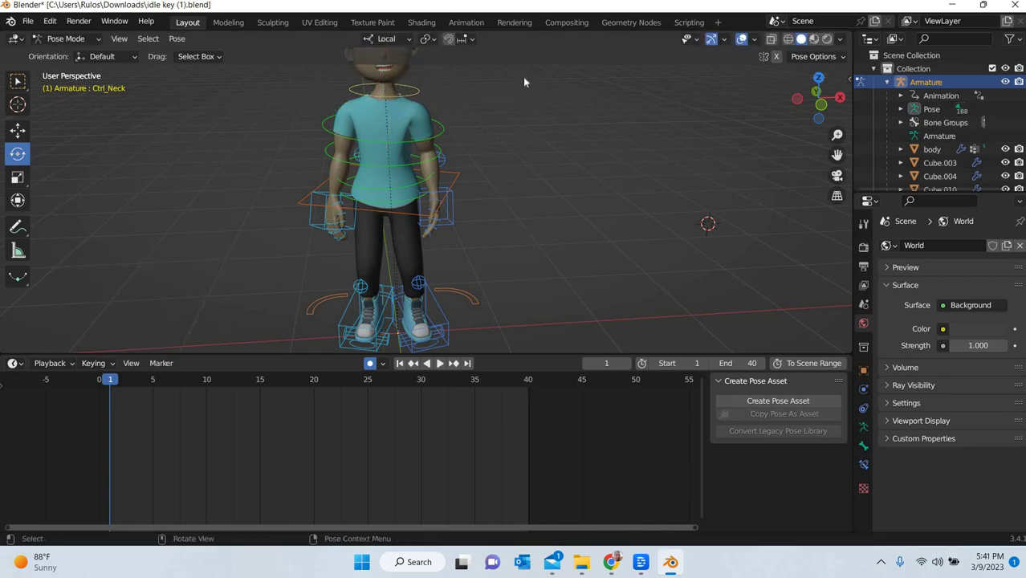
# Select all of the rig's control bones and delete their keyframes after frame 1
pyautogui.scroll(-5, 523, 77)
pyautogui.moveTo(524, 77); pyautogui.dragTo(283, 394)
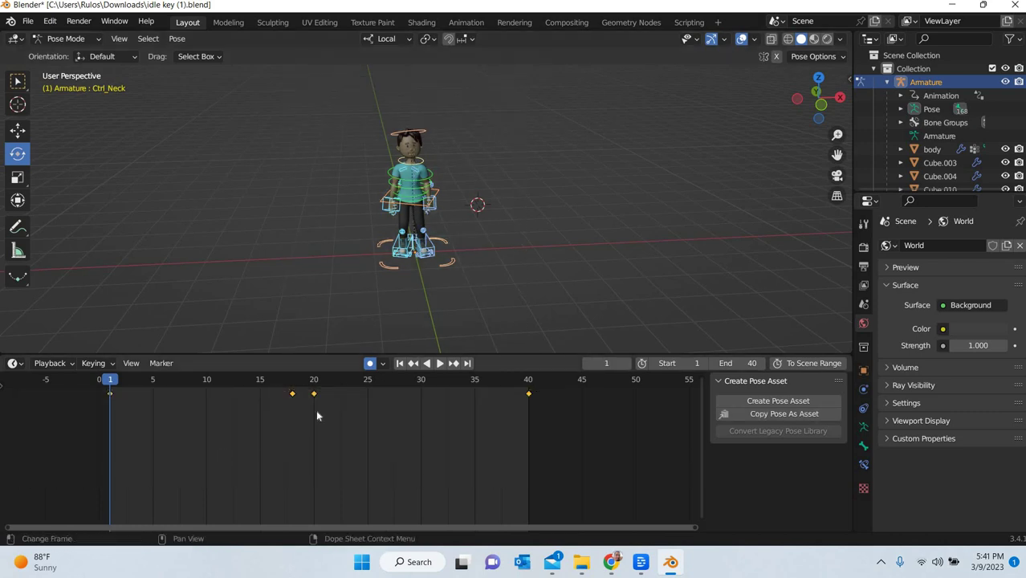
pyautogui.click(533, 276)
# Rotate Ctrl_Hips about -3.15° around its local X axis at frame 1 and play through the timeline to check the pose
pyautogui.scroll(4, 482, 221)
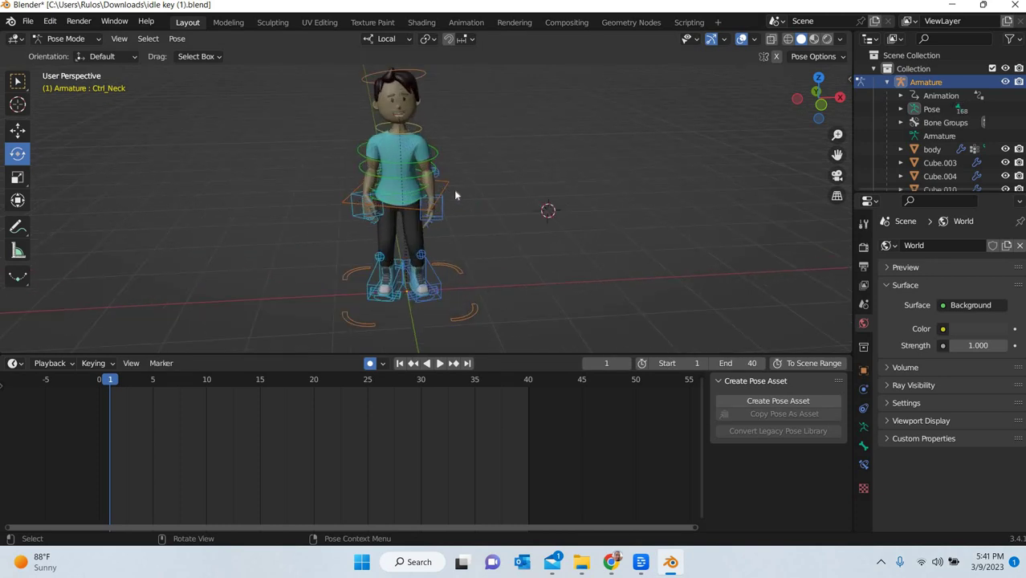
pyautogui.click(458, 217)
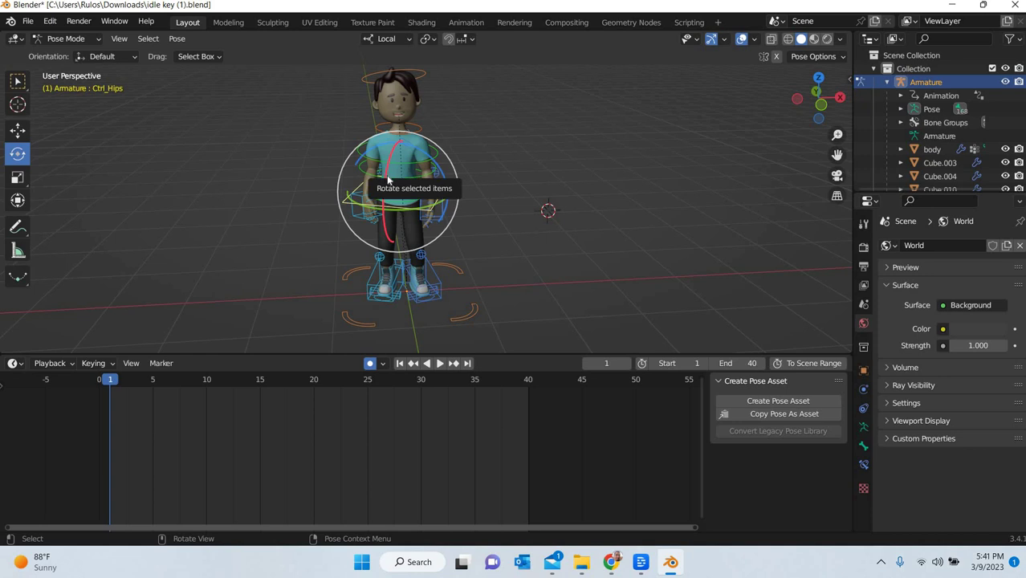
pyautogui.moveTo(388, 178); pyautogui.dragTo(388, 182)
pyautogui.moveTo(479, 274); pyautogui.dragTo(479, 274)
pyautogui.moveTo(479, 274); pyautogui.dragTo(472, 295, button='middle')
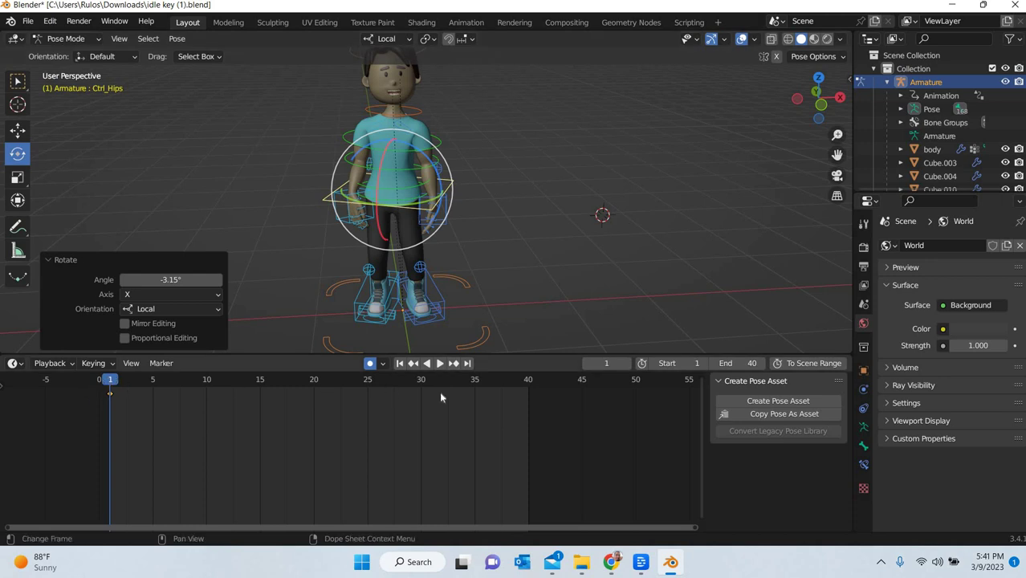
pyautogui.press('space')
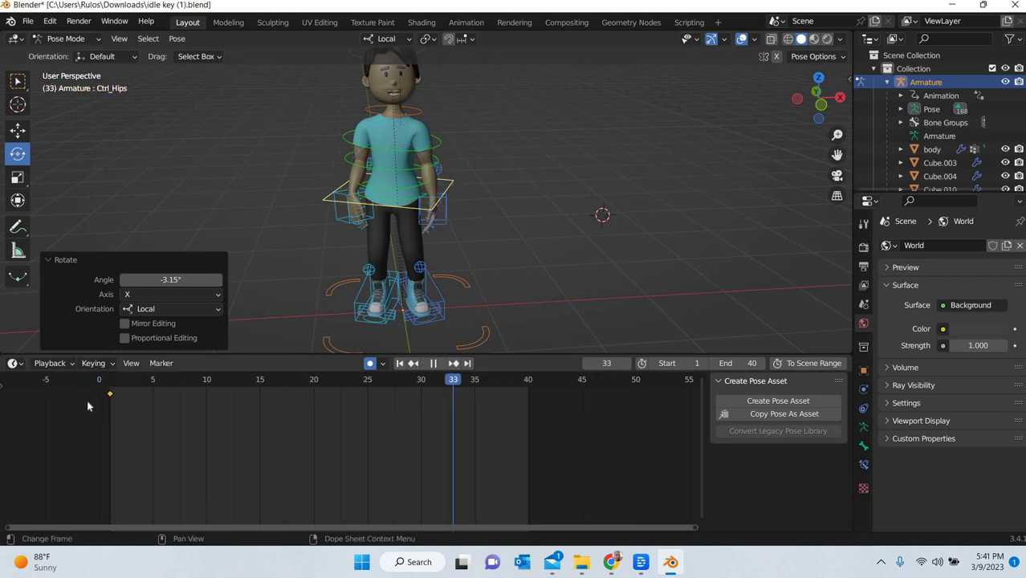
pyautogui.click(100, 408)
pyautogui.press('space')
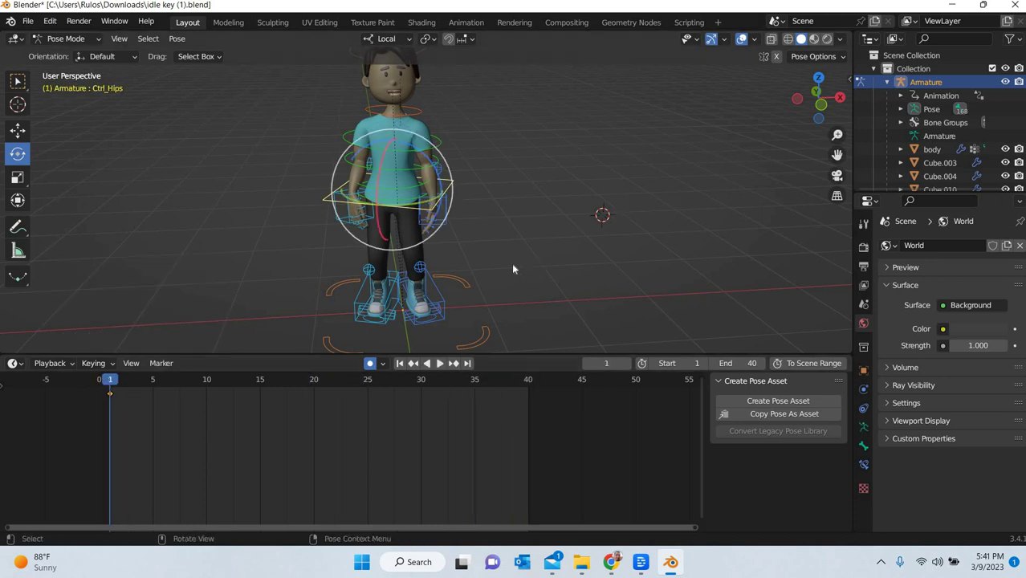
# Rotate Ctrl_Hand_IK_Right about -7.06° around its local X axis
pyautogui.moveTo(499, 233); pyautogui.dragTo(540, 282, button='middle')
pyautogui.scroll(1, 495, 227)
pyautogui.click(455, 236)
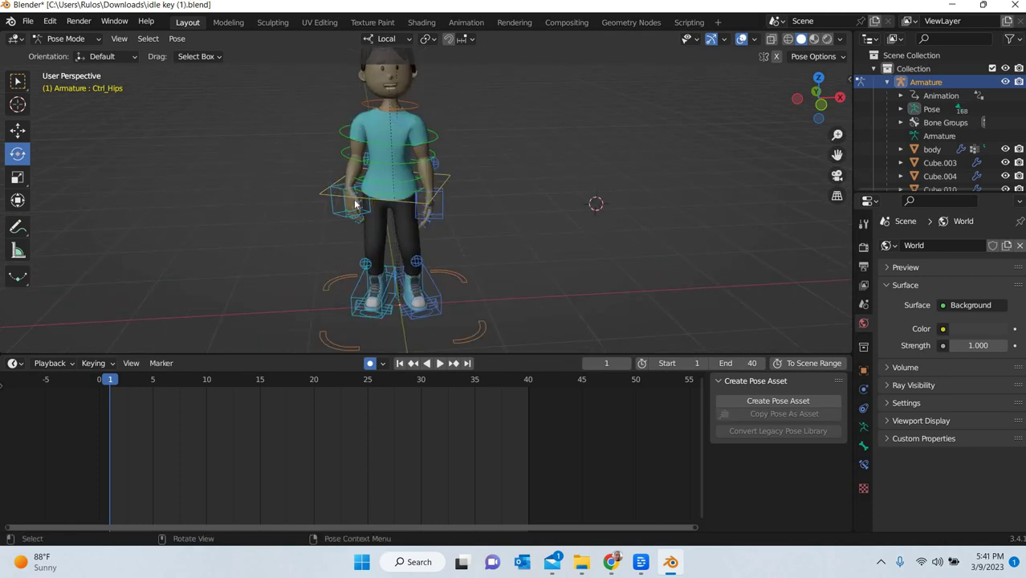
pyautogui.scroll(3, 301, 188)
pyautogui.click(265, 191)
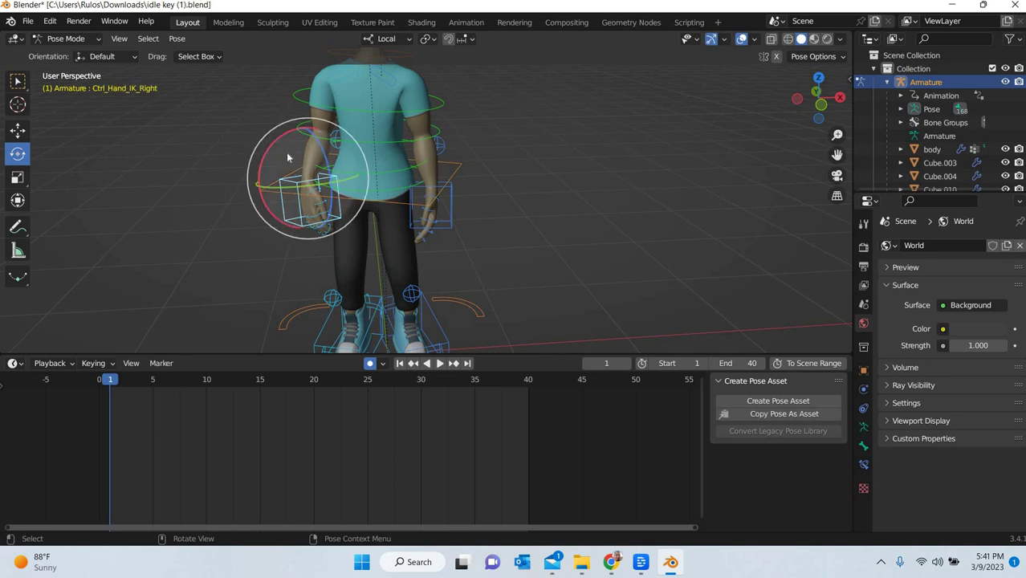
pyautogui.press('r')
# Move Ctrl_Hand_IK_Right about 0.034 m along its local Y axis and adjust its position from the side
pyautogui.click(13, 130)
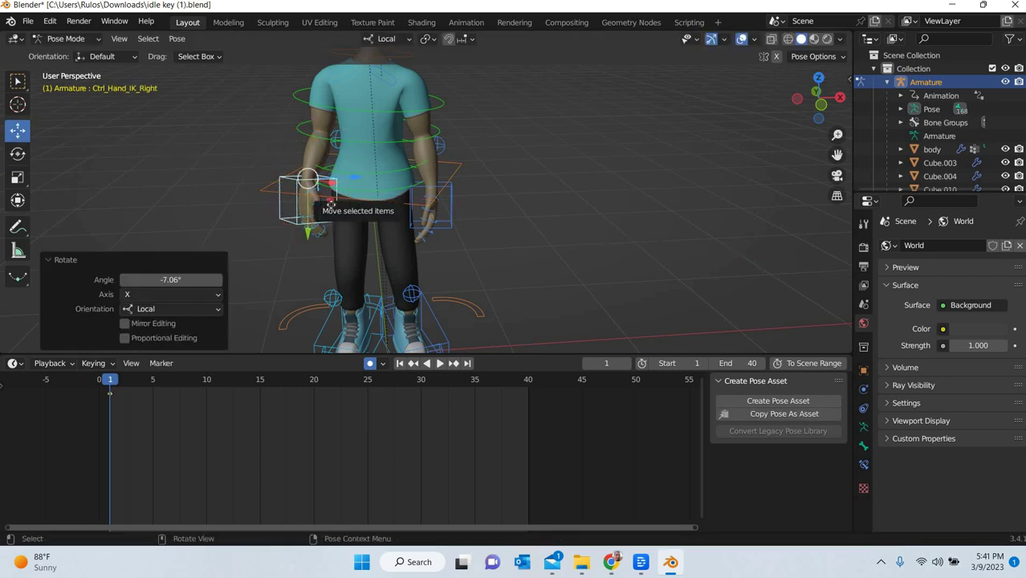
pyautogui.moveTo(331, 205); pyautogui.dragTo(480, 210)
pyautogui.moveTo(481, 211); pyautogui.dragTo(528, 228, button='middle')
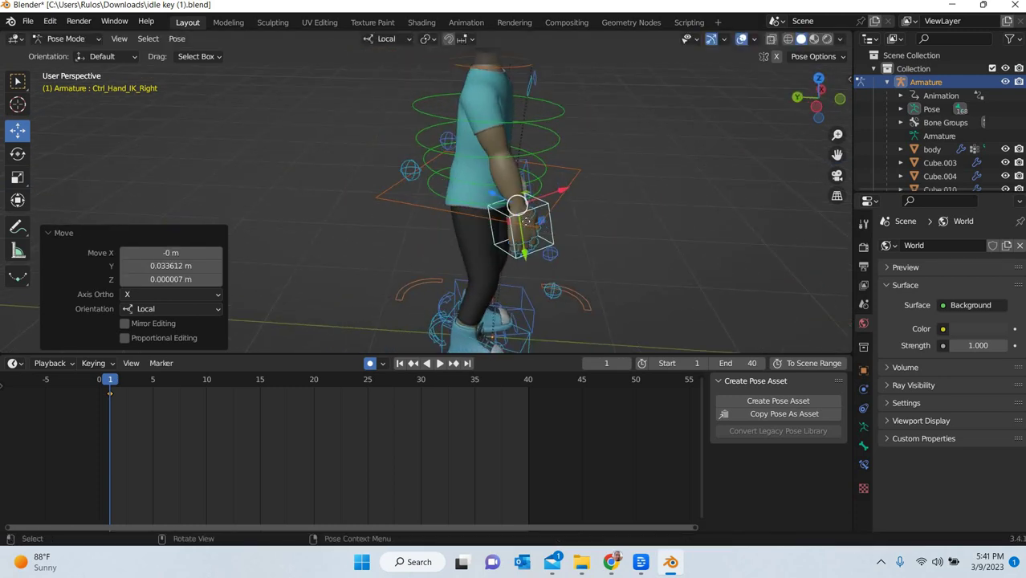
pyautogui.moveTo(521, 219); pyautogui.dragTo(511, 230)
pyautogui.rightClick(574, 259)
pyautogui.click(452, 275)
# Move Ctrl_Hand_IK_Right about 0.045 m along local Y and 0.086 m along local Z
pyautogui.moveTo(408, 262)
pyautogui.mouseDown(button='middle')
pyautogui.moveTo(451, 254)
pyautogui.moveTo(415, 247)
pyautogui.mouseUp(button='middle')
pyautogui.click(314, 201)
pyautogui.moveTo(332, 208); pyautogui.dragTo(339, 214)
pyautogui.moveTo(471, 209); pyautogui.dragTo(471, 210)
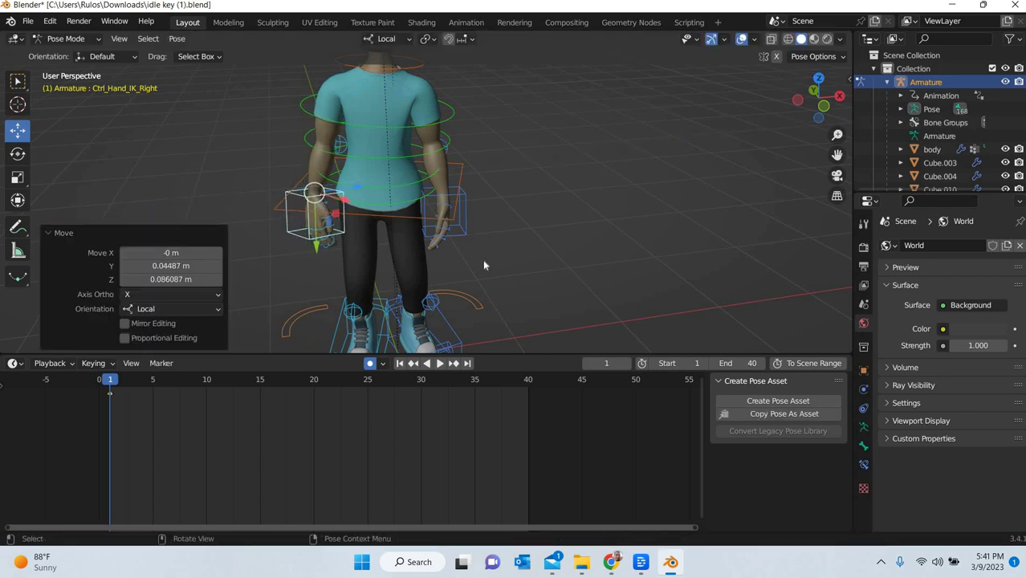
# At frame 20, lower Ctrl_Hips about 0.036 m along its local Y axis and play back the motion
pyautogui.scroll(-3, 449, 260)
pyautogui.moveTo(433, 254); pyautogui.dragTo(410, 190, button='middle')
pyautogui.hotkey('ctrl', 'z')
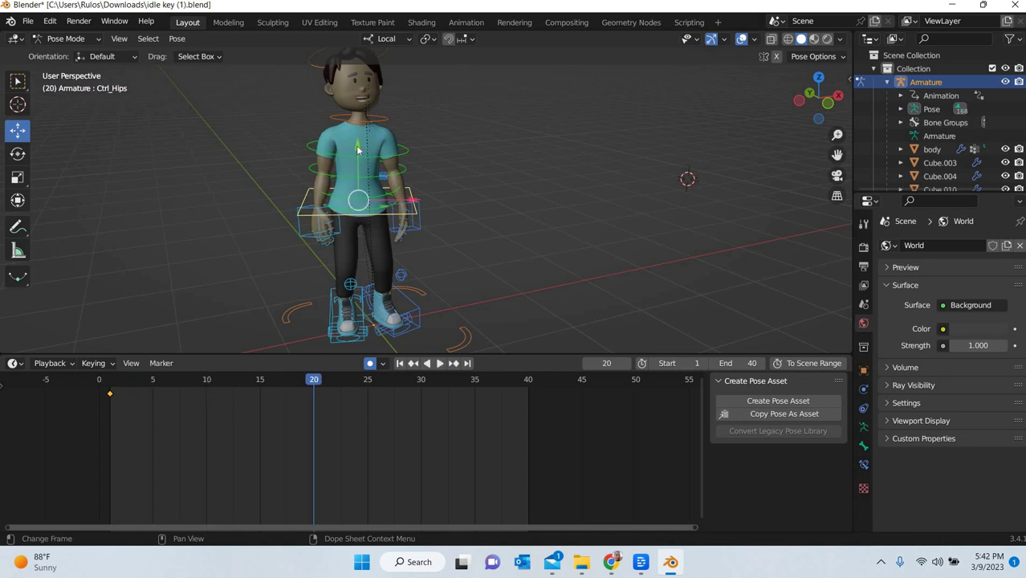
pyautogui.moveTo(359, 147); pyautogui.dragTo(359, 151)
pyautogui.moveTo(382, 407); pyautogui.dragTo(382, 407)
pyautogui.press('space')
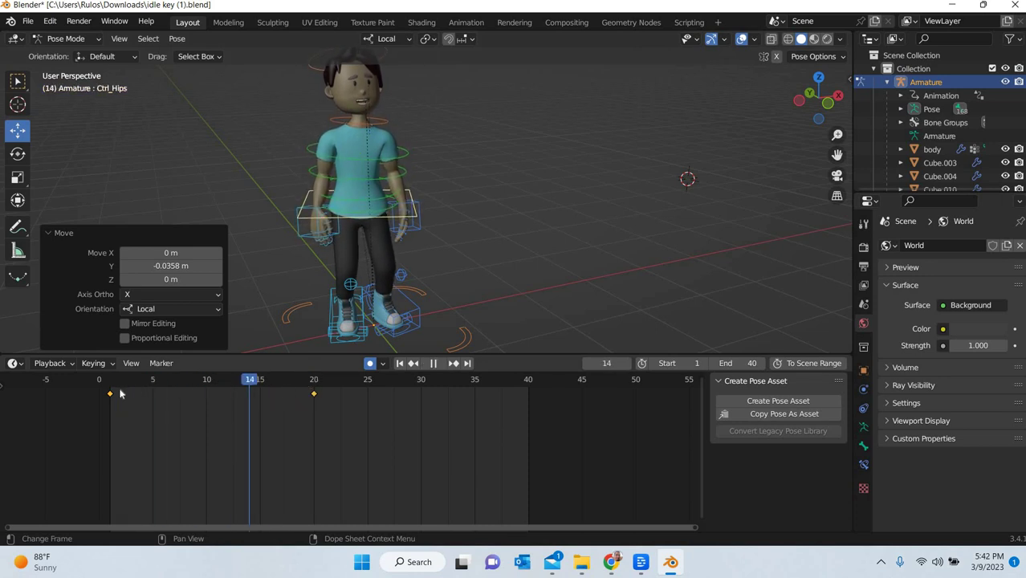
pyautogui.press('space')
# Copy the Ctrl_Hips keyframe from frame 1 to frame 40 and play the loop from the start
pyautogui.moveTo(67, 389); pyautogui.dragTo(248, 413)
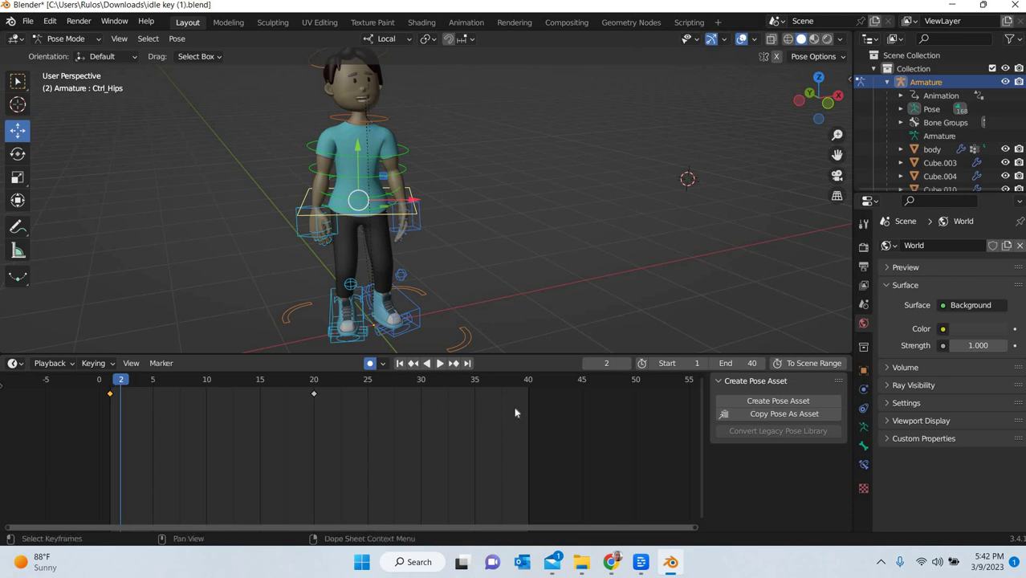
pyautogui.press('space')
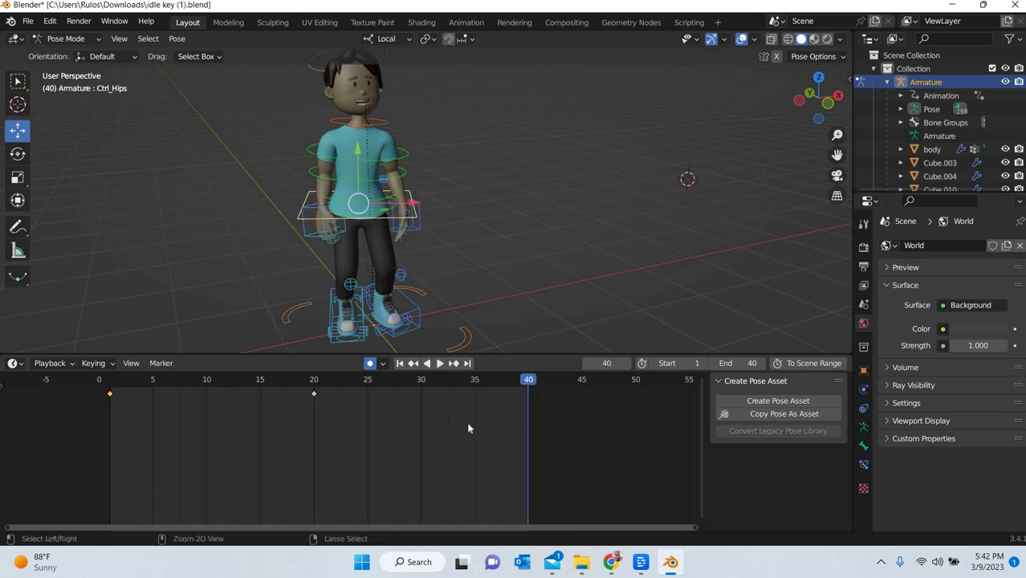
pyautogui.hotkey('ctrl', 'v')
pyautogui.moveTo(118, 386)
pyautogui.mouseDown()
pyautogui.moveTo(141, 386)
pyautogui.moveTo(110, 386)
pyautogui.mouseUp()
pyautogui.click(526, 231)
pyautogui.press('space')
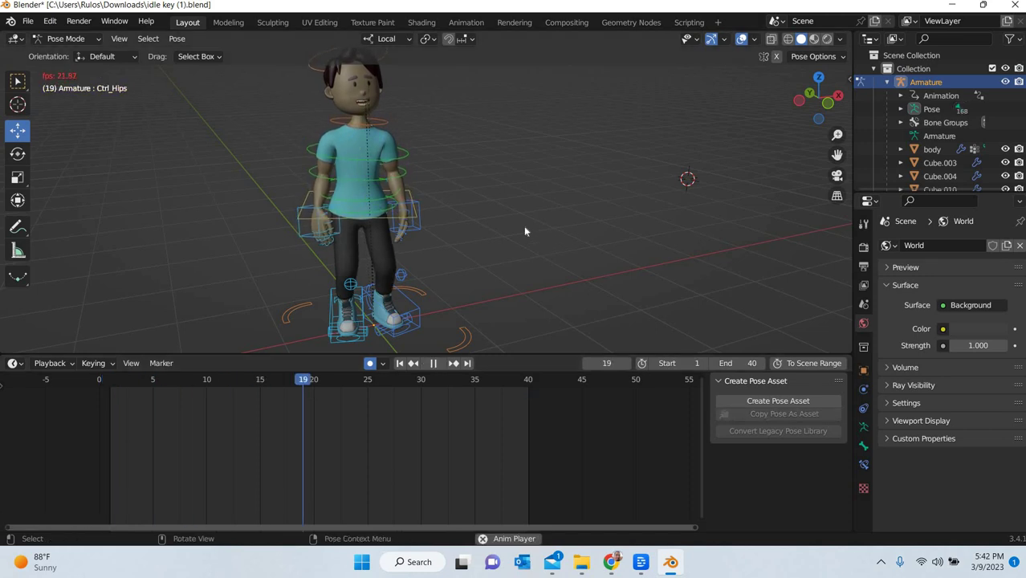
pyautogui.press('space')
# Copy the Ctrl_Hand_IK_Right keyframe from frame 1 to frame 40 and play the loop
pyautogui.click(311, 233)
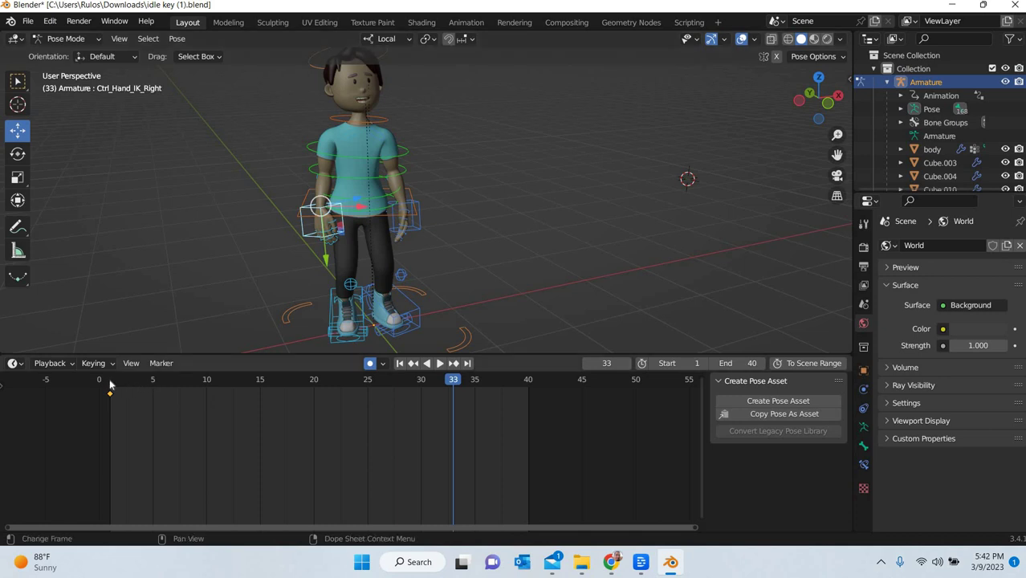
pyautogui.click(110, 385)
pyautogui.press('space')
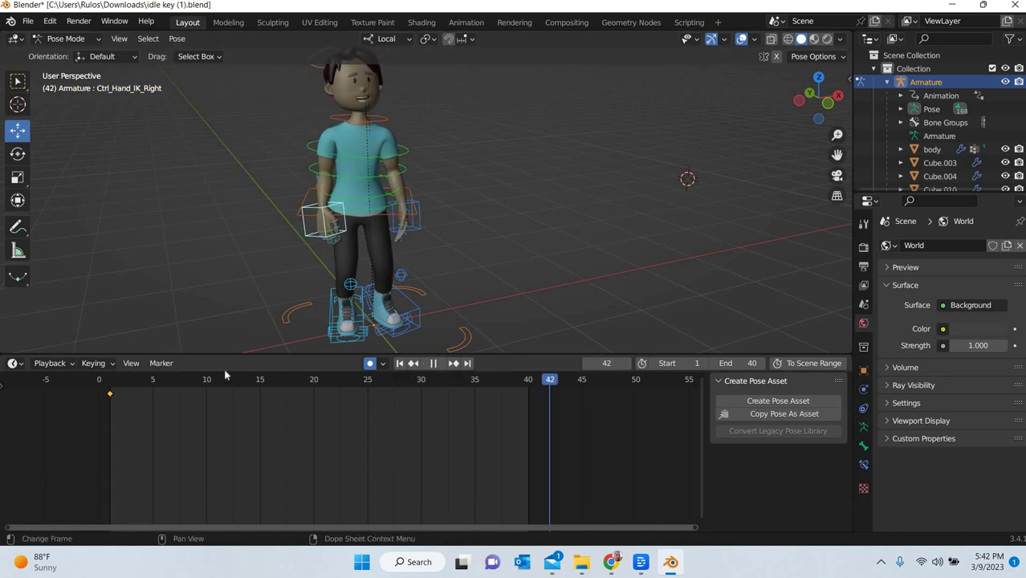
pyautogui.click(110, 382)
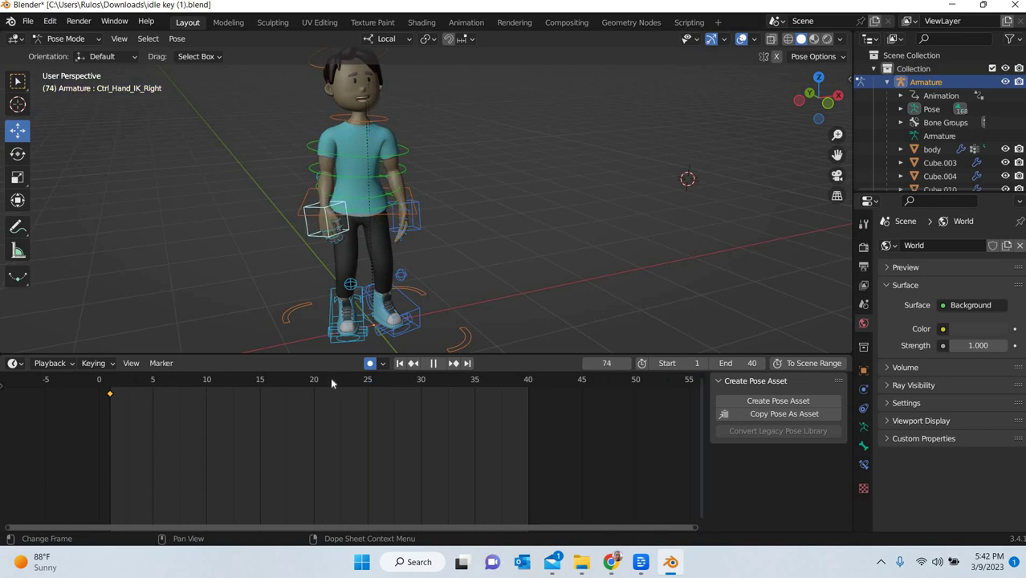
pyautogui.click(114, 386)
pyautogui.press('space')
pyautogui.press('Right')
pyautogui.press('Right')
pyautogui.press('Right')
pyautogui.press('Right')
pyautogui.press('Right')
pyautogui.press('Right')
pyautogui.press('Right')
pyautogui.press('Right')
pyautogui.press('Right')
pyautogui.press('Right')
pyautogui.press('Right')
pyautogui.press('Right')
pyautogui.press('Right')
pyautogui.press('Right')
pyautogui.press('Right')
pyautogui.press('Right')
pyautogui.press('Right')
pyautogui.press('Right')
pyautogui.press('Right')
pyautogui.press('Right')
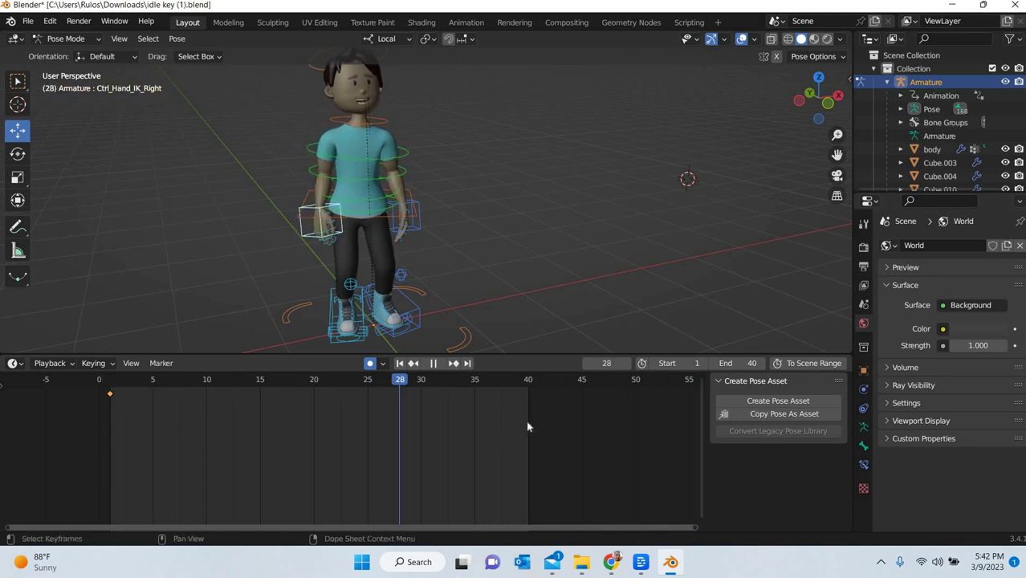
pyautogui.press('Left')
pyautogui.hotkey('ctrl', 'v')
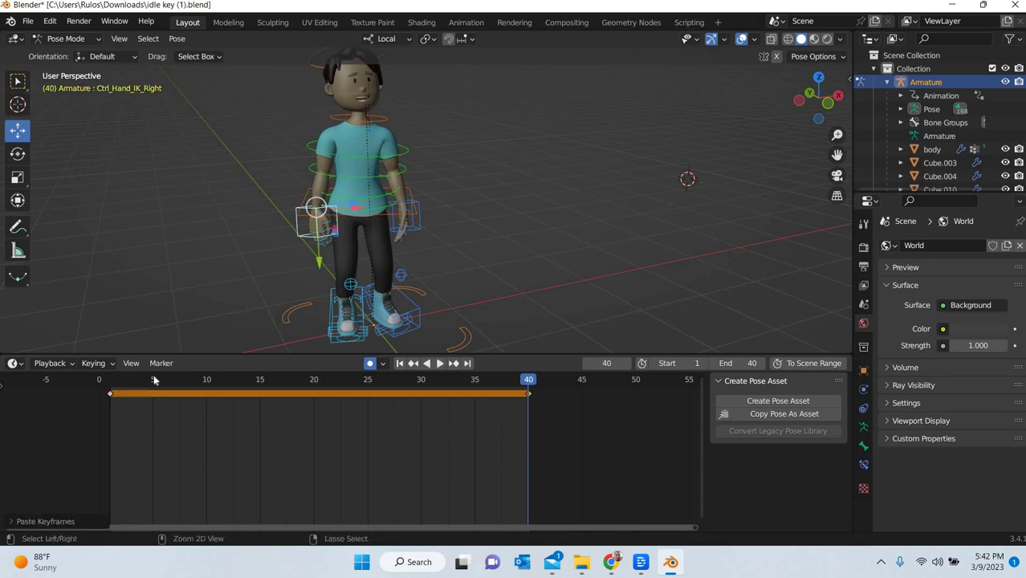
pyautogui.press('space')
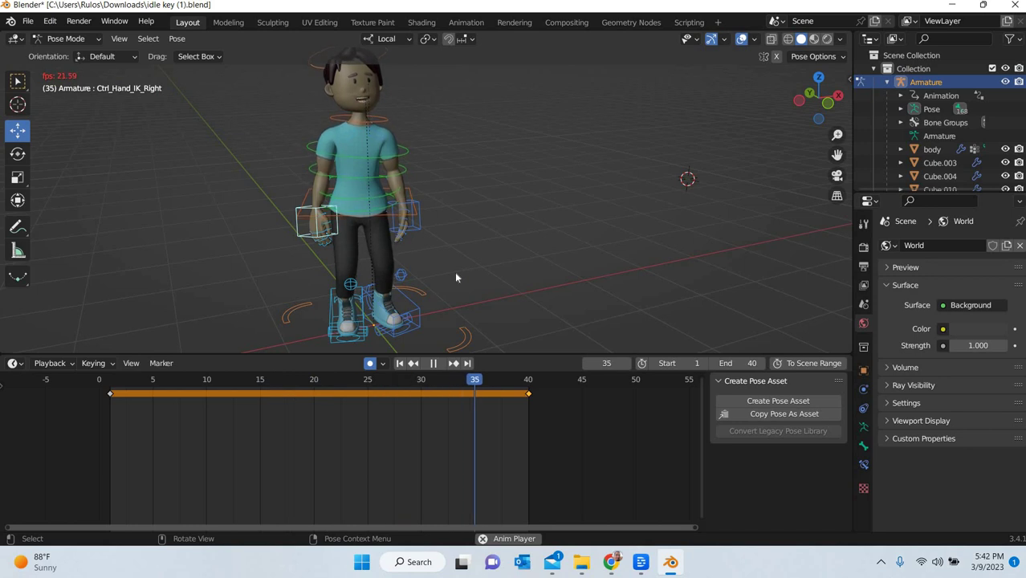
# At frame 20, move Ctrl_Hand_IK_Right about -0.052 m in local X and -0.027 m in local Y, and play back from frame 1
pyautogui.click(350, 384)
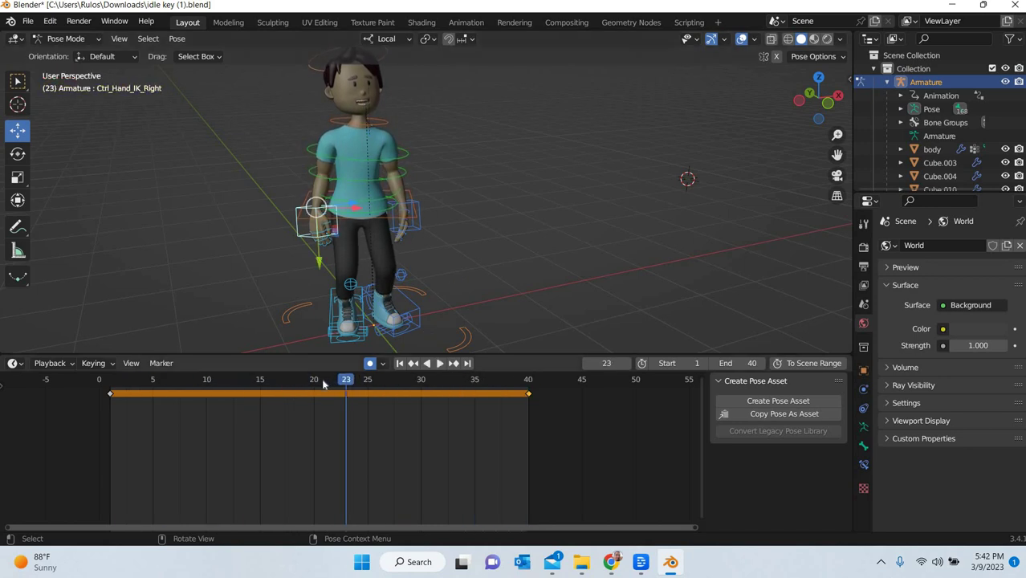
pyautogui.hotkey('shift', 'ctrl', 'space')
pyautogui.press('space')
pyautogui.hotkey('shift', 'ctrl', 'space')
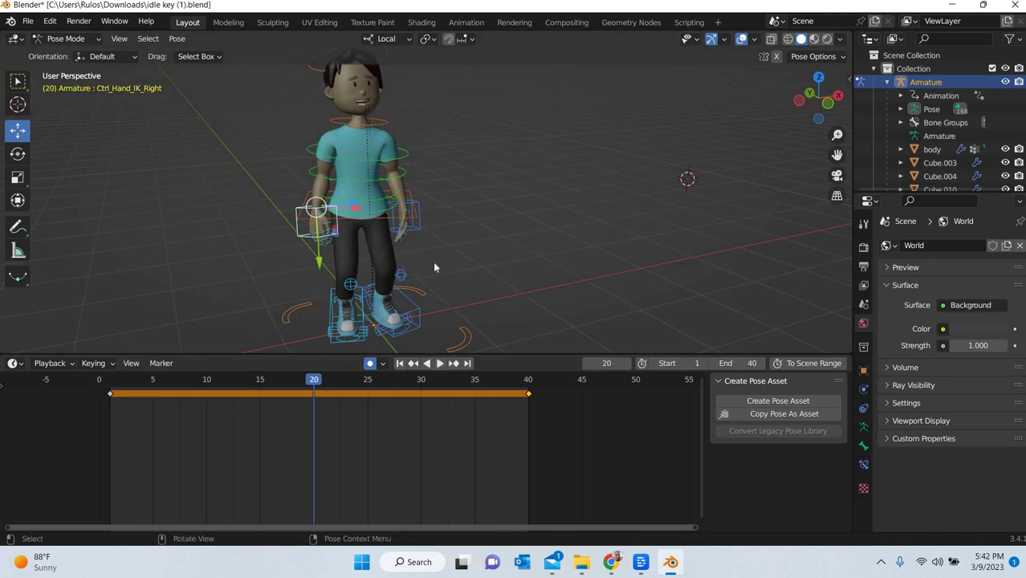
pyautogui.moveTo(434, 268); pyautogui.dragTo(479, 251, button='middle')
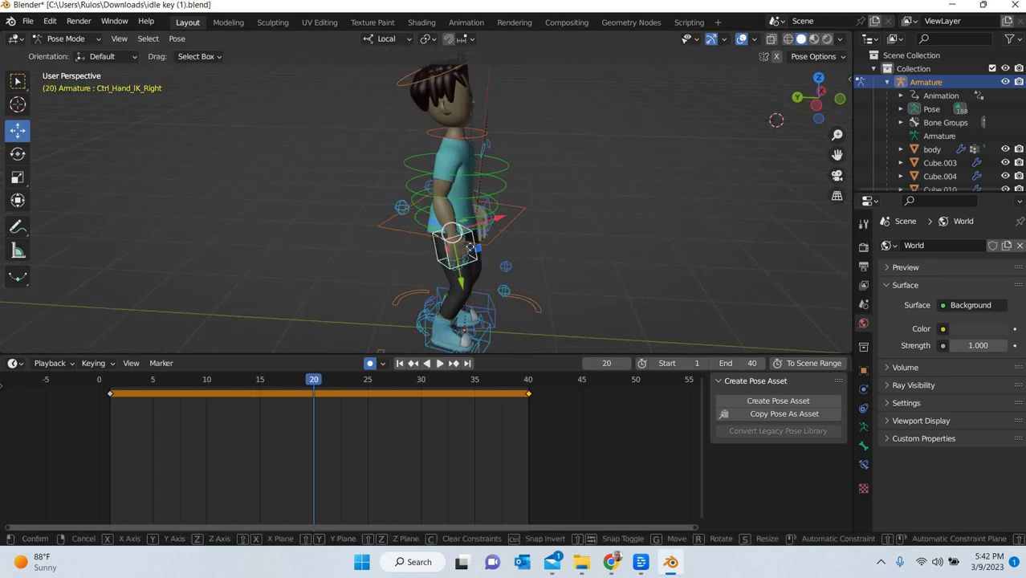
pyautogui.press('g')
pyautogui.click(293, 386)
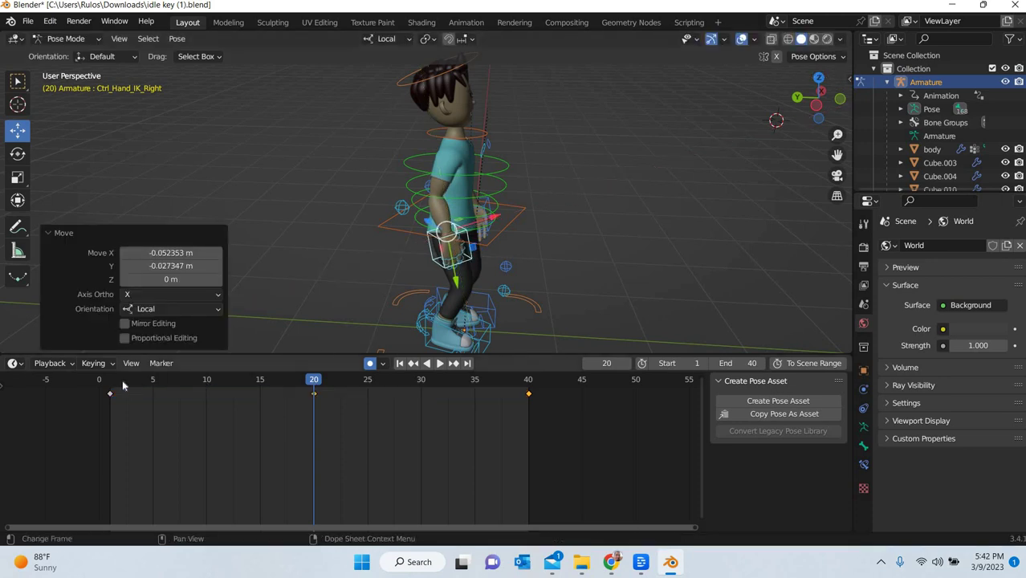
pyautogui.moveTo(164, 386); pyautogui.dragTo(110, 387)
pyautogui.moveTo(508, 277); pyautogui.dragTo(519, 266, button='middle')
pyautogui.press('space')
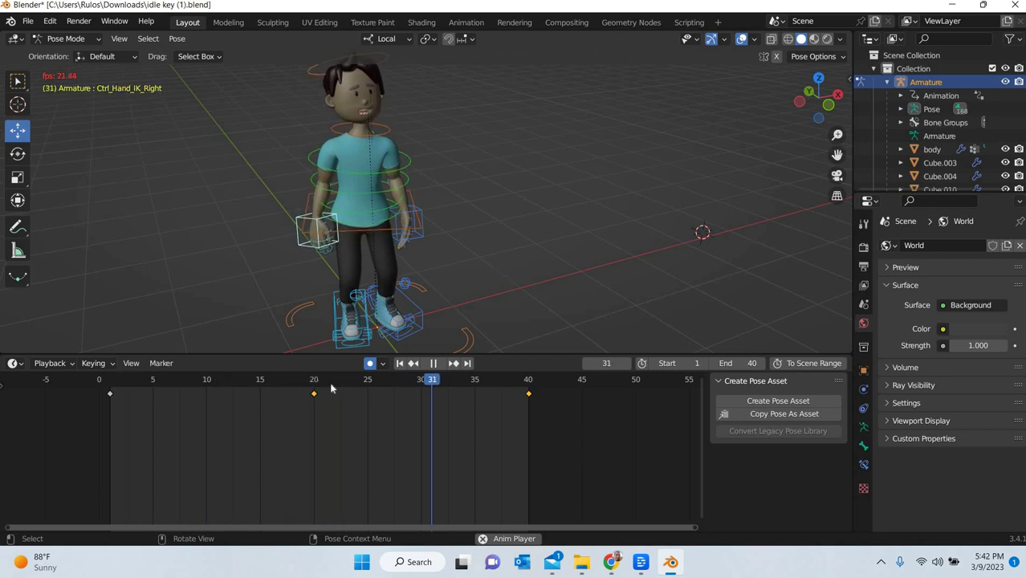
pyautogui.press('space')
# At frame 20, lower Ctrl_Hand_IK_Right slightly, and from the side move it about -0.050 m in local X and -0.010 m in local Y
pyautogui.moveTo(328, 385); pyautogui.dragTo(314, 384)
pyautogui.click(336, 248)
pyautogui.scroll(5, 299, 232)
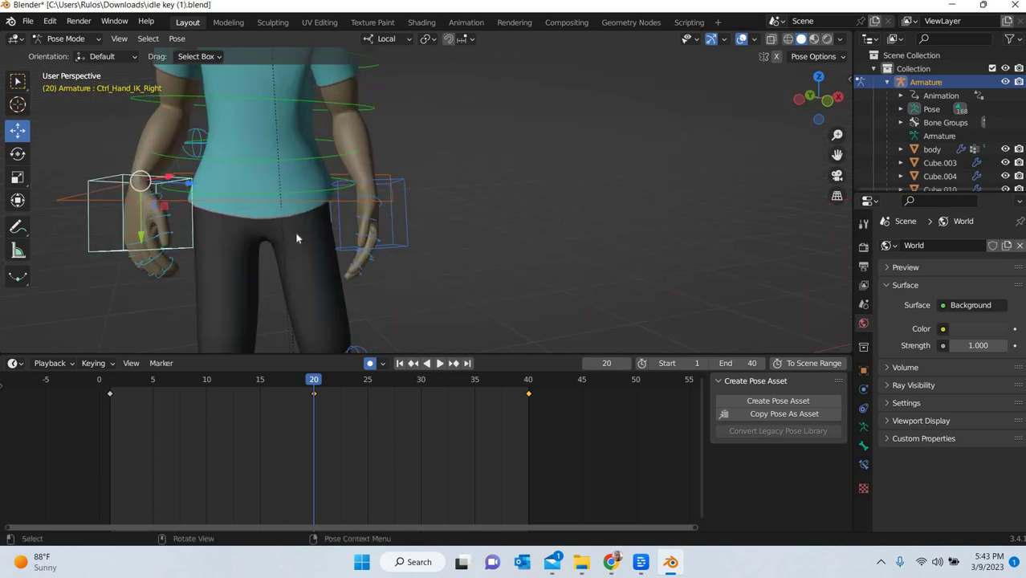
pyautogui.keyDown('shift'); pyautogui.moveTo(359, 232); pyautogui.dragTo(554, 229, button='middle'); pyautogui.keyUp('shift')
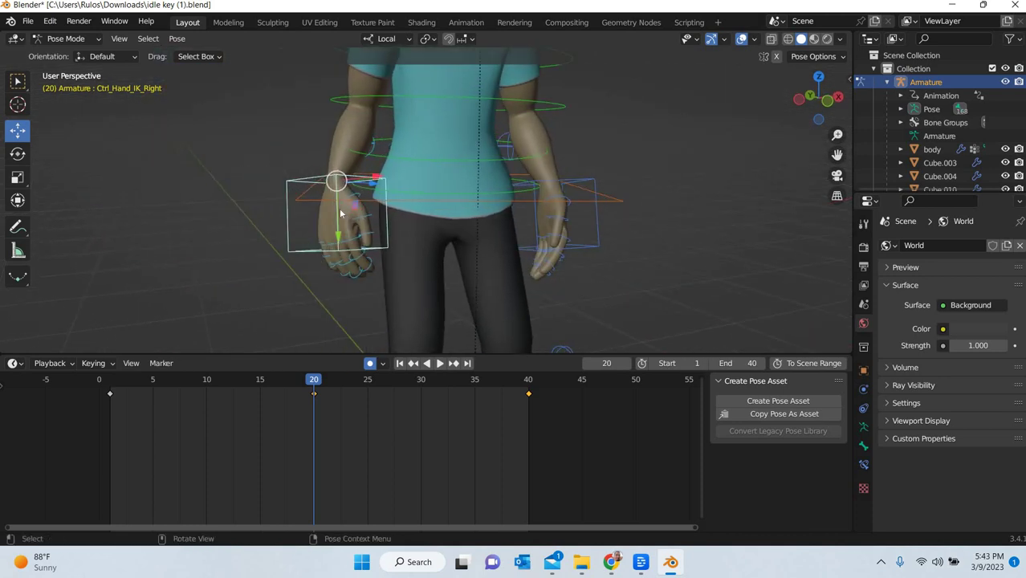
pyautogui.moveTo(341, 214); pyautogui.dragTo(345, 226)
pyautogui.moveTo(316, 382)
pyautogui.mouseDown()
pyautogui.moveTo(130, 384)
pyautogui.moveTo(362, 384)
pyautogui.moveTo(293, 384)
pyautogui.moveTo(314, 383)
pyautogui.mouseUp()
pyautogui.moveTo(517, 285); pyautogui.dragTo(584, 211, button='middle')
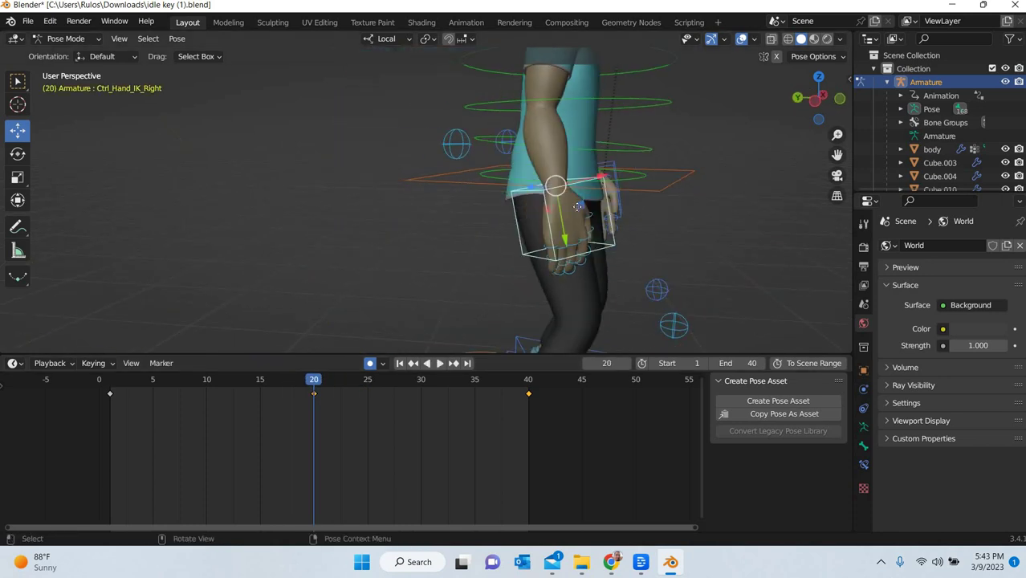
pyautogui.moveTo(580, 207); pyautogui.dragTo(569, 206)
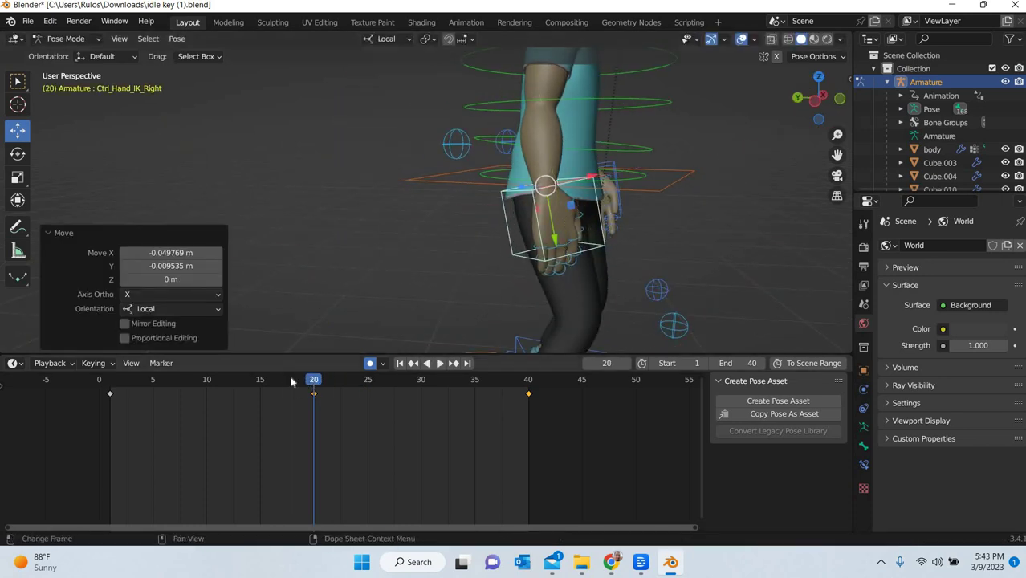
# At frame 1, adjust the rotation of Ctrl_Hand_IK_Right, including about 25.6° around its local Y axis
pyautogui.moveTo(129, 382); pyautogui.dragTo(112, 385)
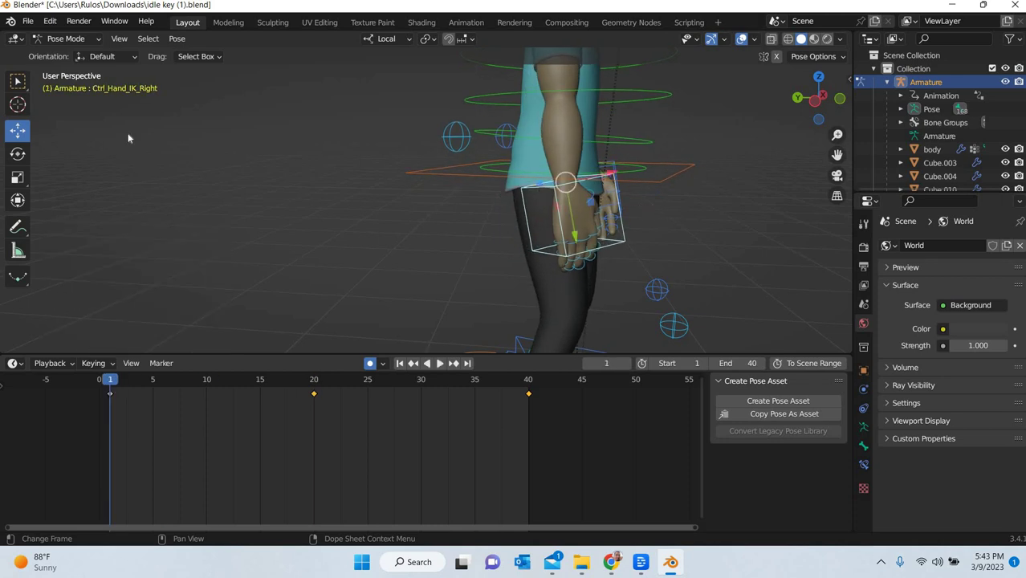
pyautogui.press('r')
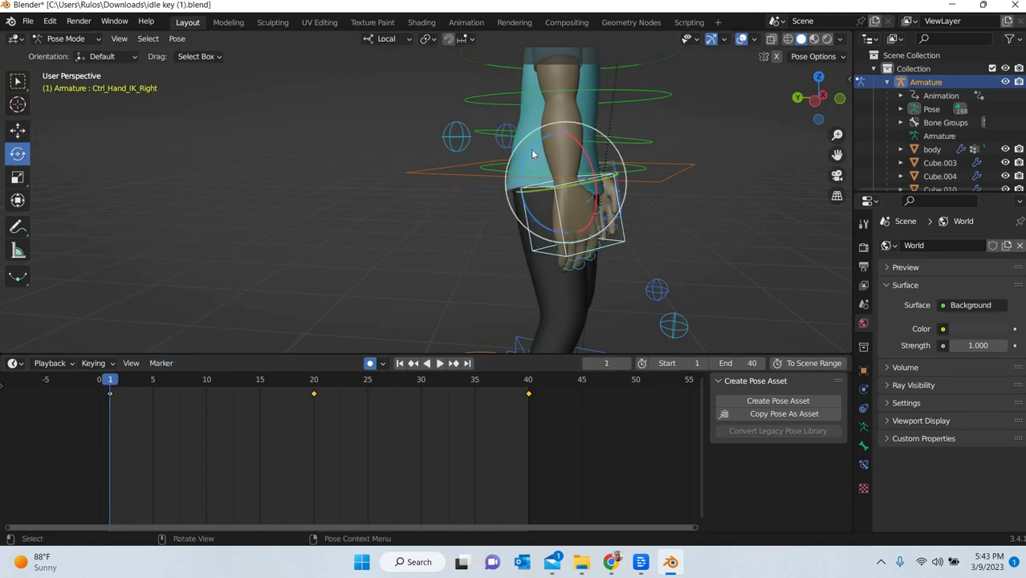
pyautogui.moveTo(529, 150); pyautogui.dragTo(523, 160)
pyautogui.moveTo(594, 191); pyautogui.dragTo(435, 291)
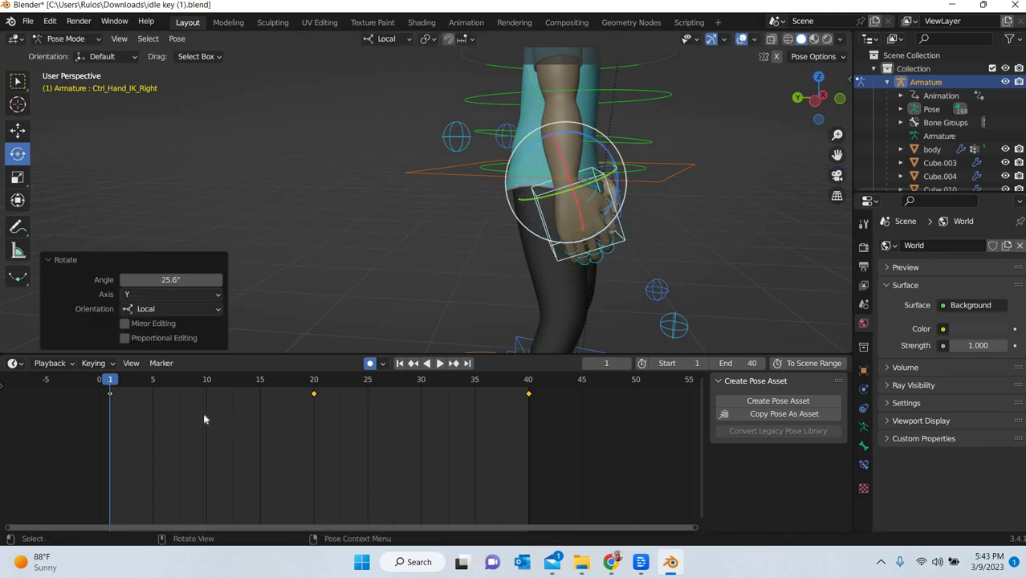
# Copy the right hand control's rotated frame 1 keyframe over the one at frame 40 and play the loop from the front
pyautogui.click(232, 421)
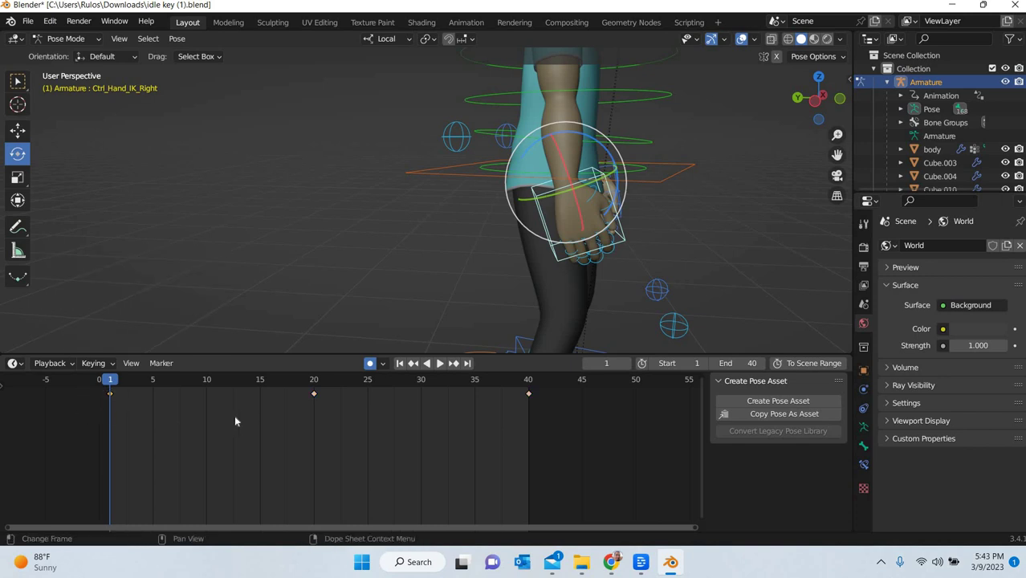
pyautogui.click(532, 382)
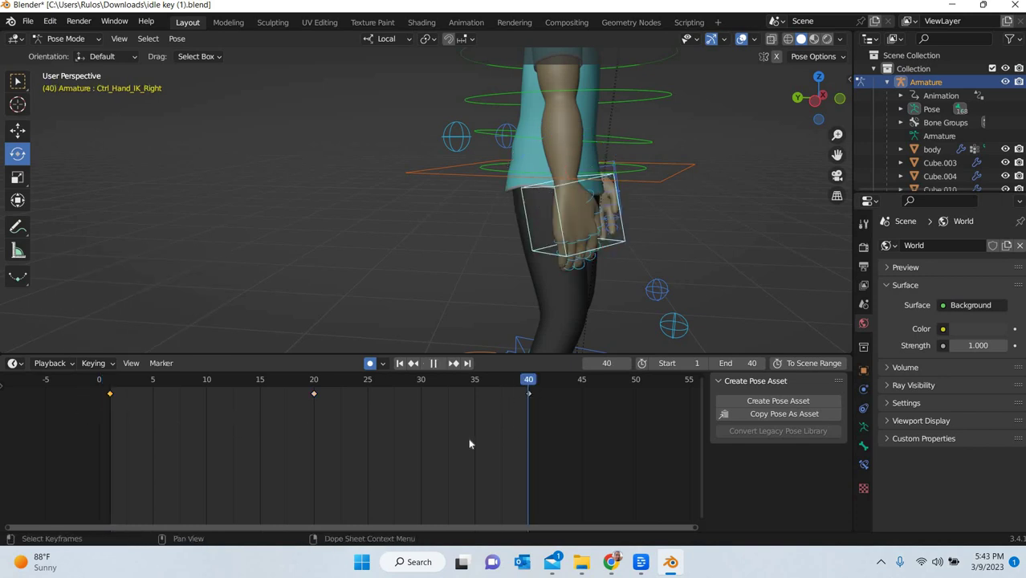
pyautogui.hotkey('ctrl', 'v')
pyautogui.moveTo(632, 266); pyautogui.dragTo(498, 272, button='middle')
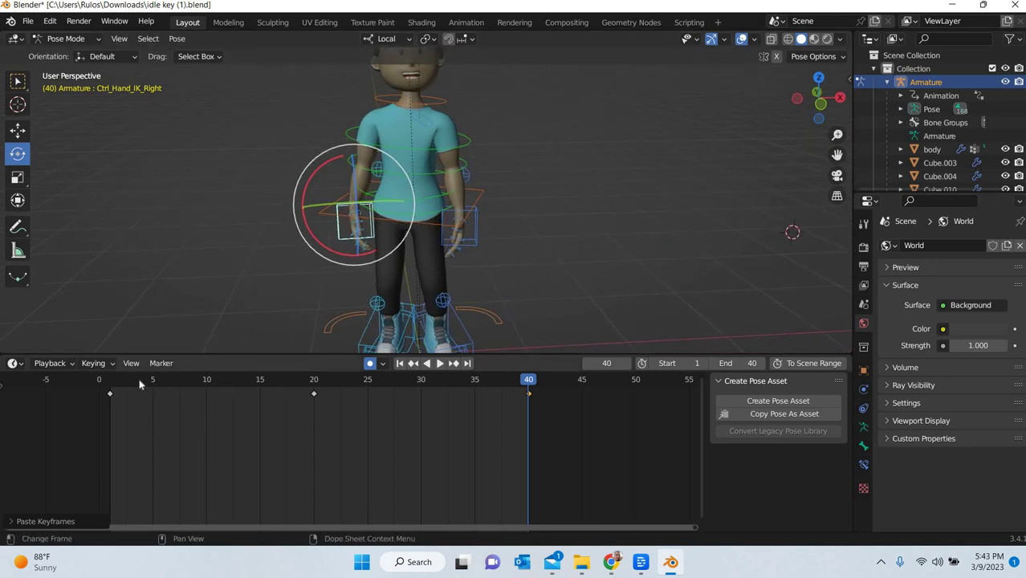
pyautogui.press('space')
pyautogui.click(110, 386)
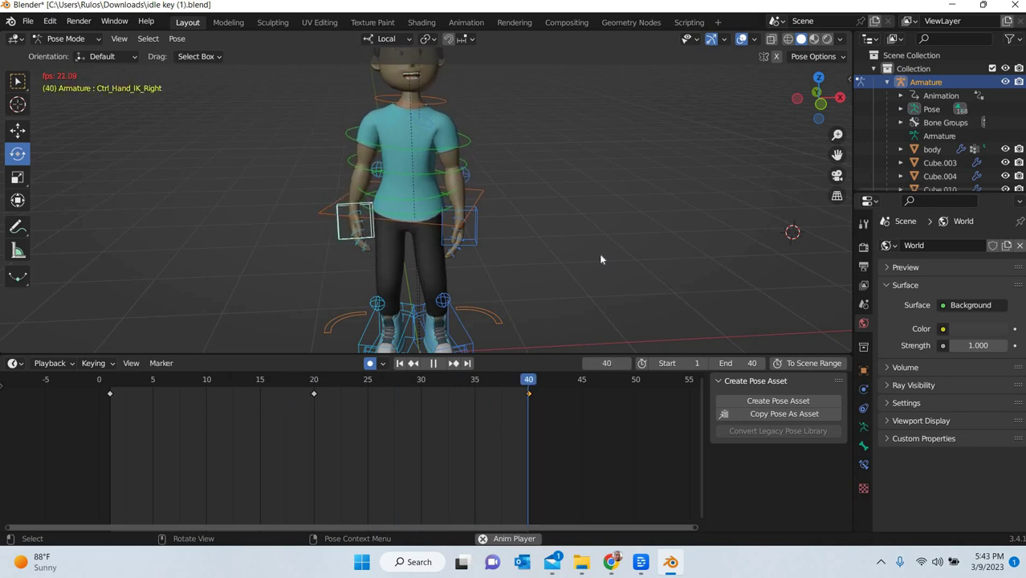
pyautogui.press('space')
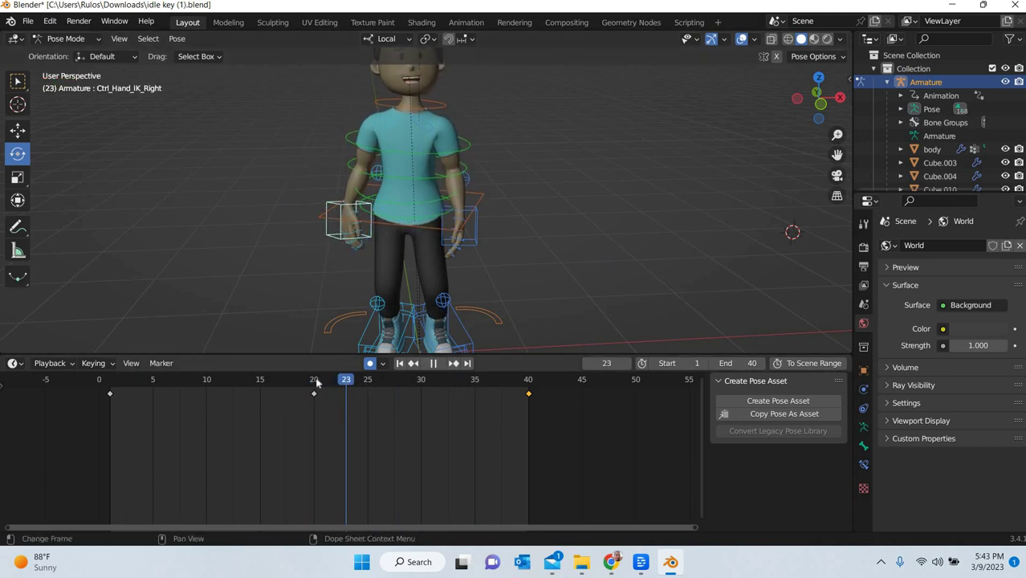
# At frame 20, rotate Ctrl_Hand_IK_Right about 5.6° around its local Y axis
pyautogui.click(314, 382)
pyautogui.moveTo(358, 207); pyautogui.dragTo(354, 208)
pyautogui.moveTo(498, 256); pyautogui.dragTo(498, 255)
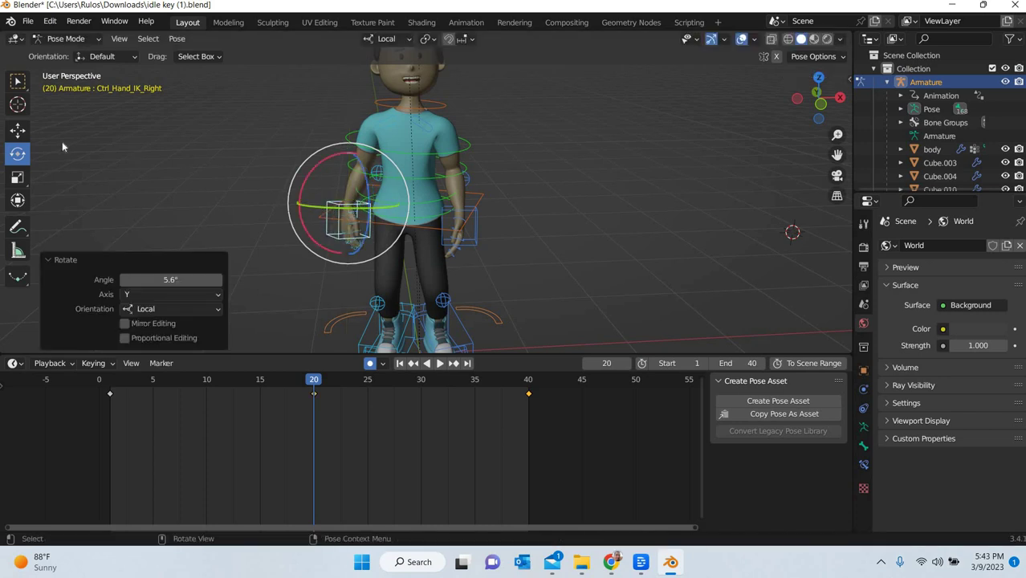
# Move the right hand control at frame 20 about 0.113 m along local Z and 0.014 m along local Y, and play the loop
pyautogui.hotkey('shift', 'space')
pyautogui.press('g')
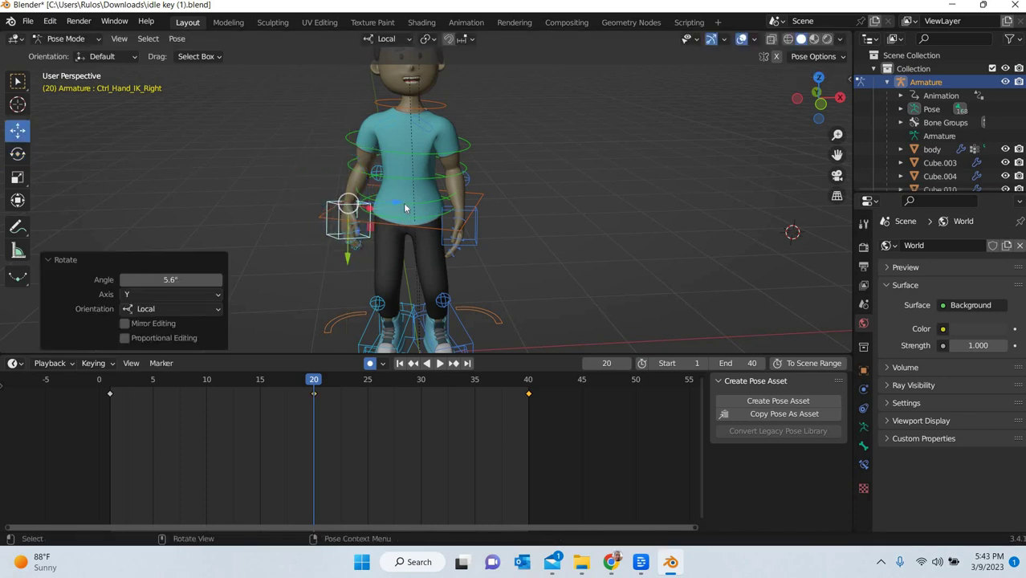
pyautogui.moveTo(408, 200); pyautogui.dragTo(381, 207)
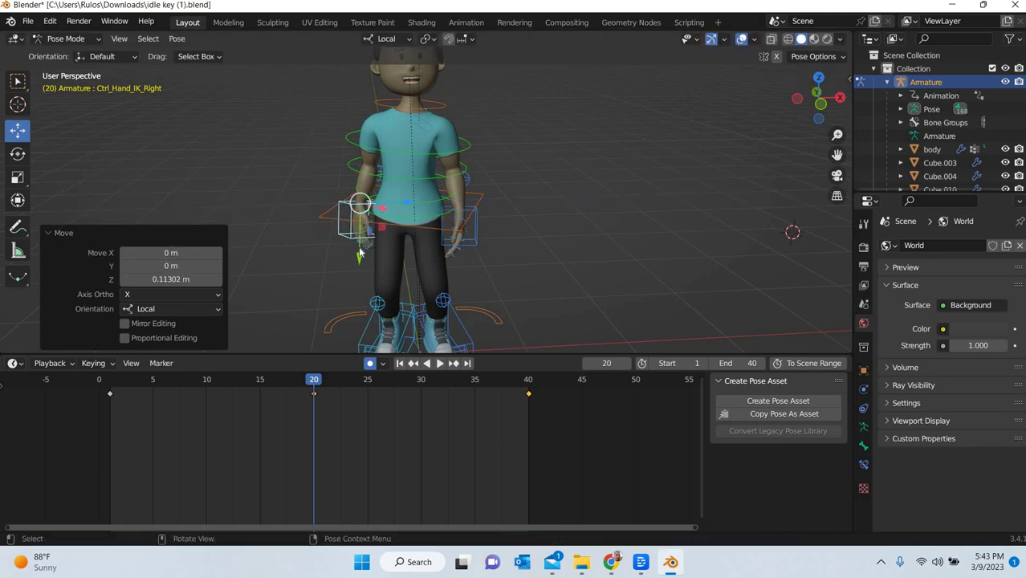
pyautogui.moveTo(359, 254); pyautogui.dragTo(360, 251)
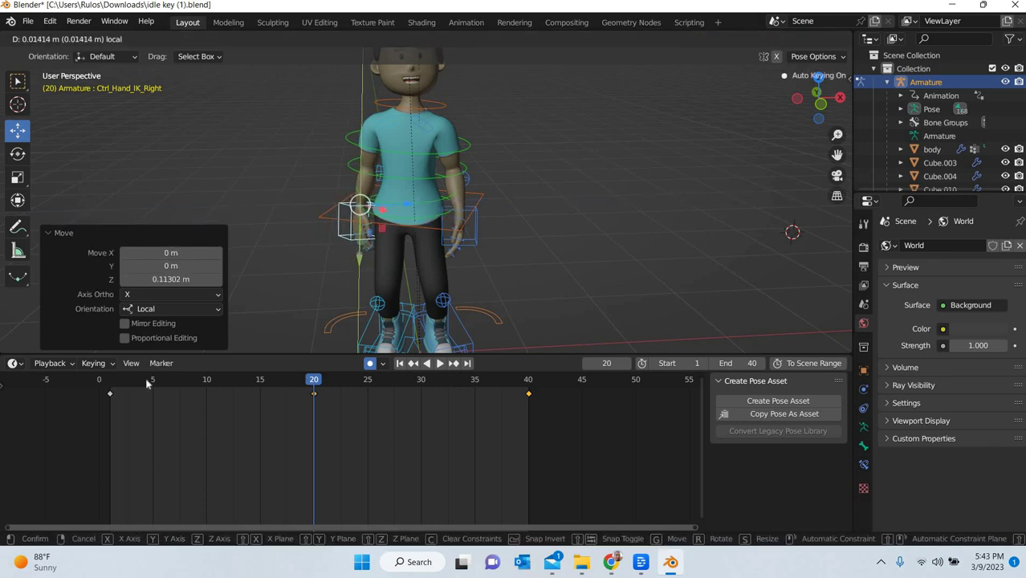
pyautogui.moveTo(157, 379); pyautogui.dragTo(111, 379)
pyautogui.press('space')
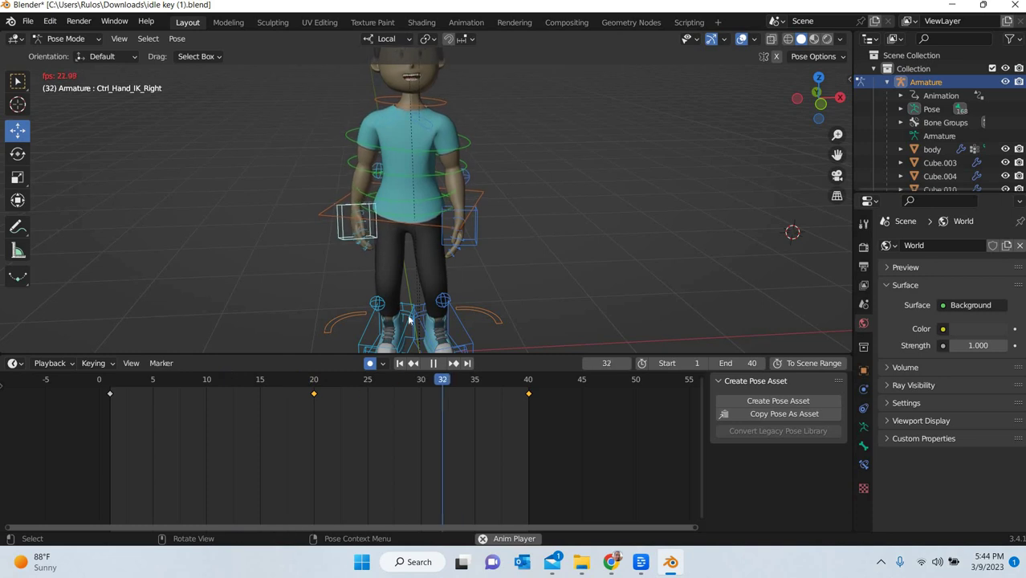
pyautogui.press('space')
# Rotate Ctrl_Hand_IK_Right further around its local Y axis at frame 20 and review the loop from the front and side
pyautogui.click(314, 380)
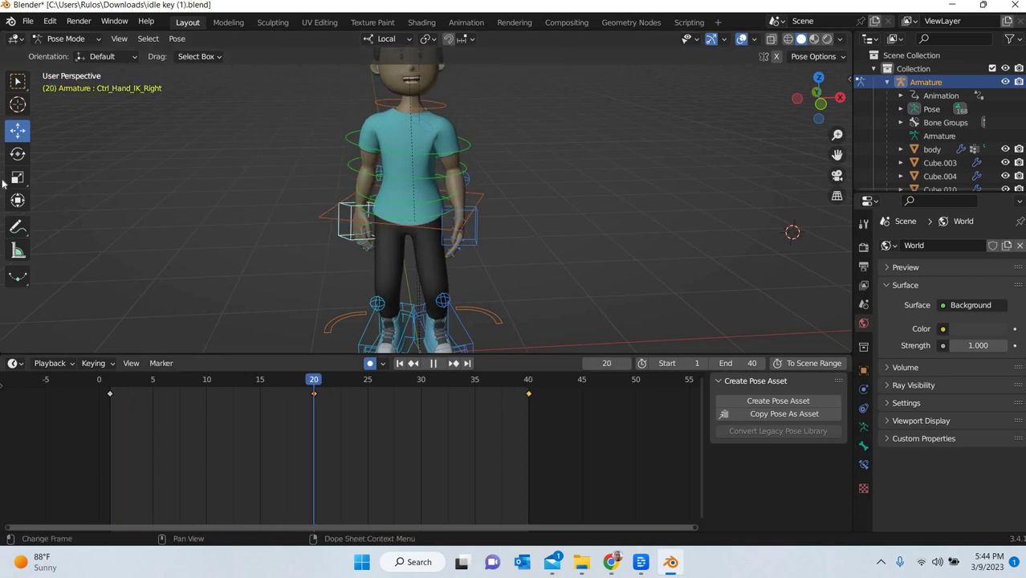
pyautogui.hotkey('shift', 'space')
pyautogui.press('r')
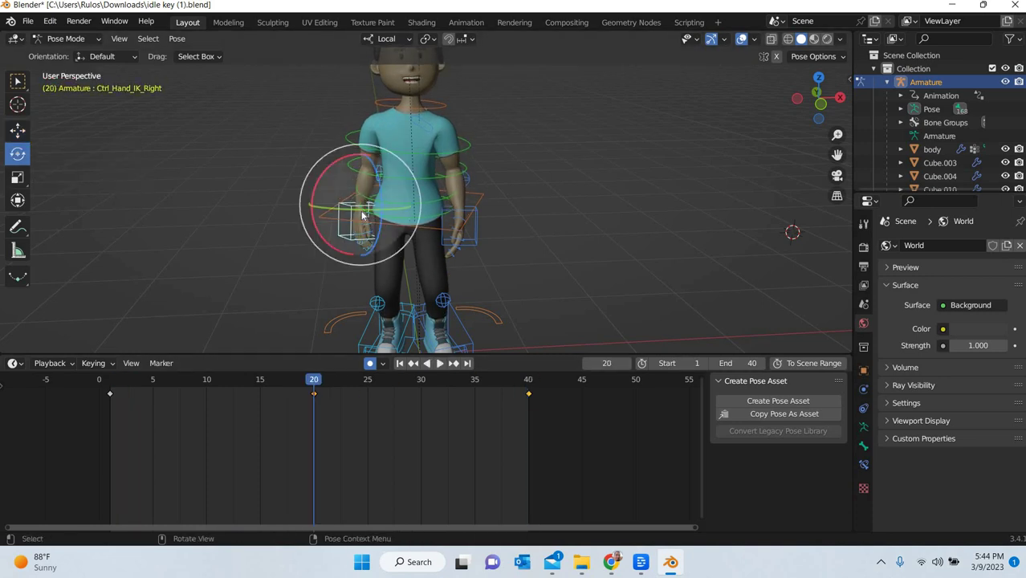
pyautogui.moveTo(358, 209); pyautogui.dragTo(127, 382)
pyautogui.hotkey('shift', 'Left')
pyautogui.press('space')
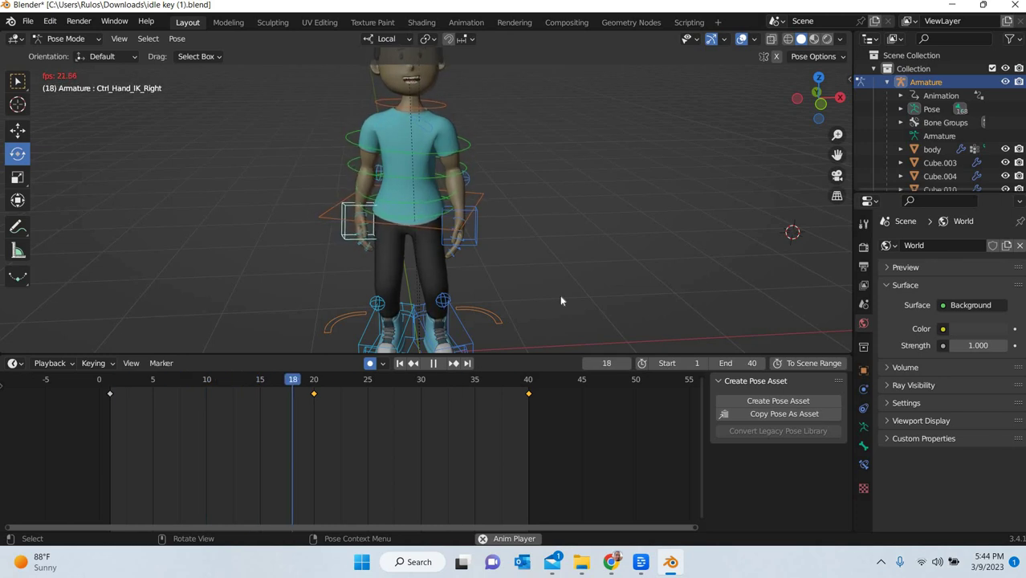
pyautogui.press('space')
pyautogui.moveTo(543, 286)
pyautogui.mouseDown(button='middle')
pyautogui.moveTo(552, 284)
pyautogui.moveTo(529, 280)
pyautogui.moveTo(552, 280)
pyautogui.mouseUp(button='middle')
pyautogui.press('space')
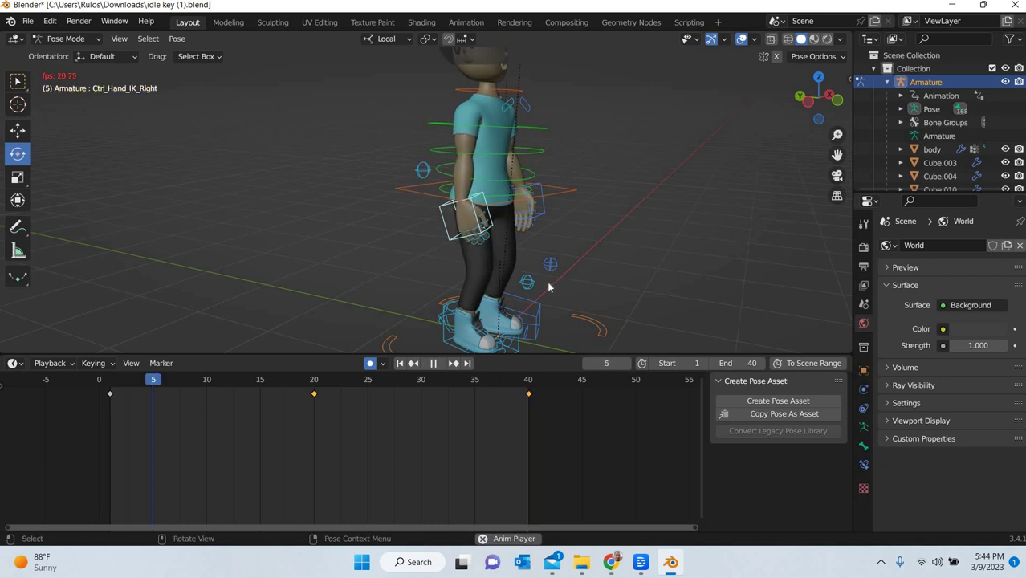
pyautogui.press('space')
# At frame 1, rotate Ctrl_Hand_IK_Right about -4.56° around its local X axis and deselect the timeline keyframes
pyautogui.click(185, 381)
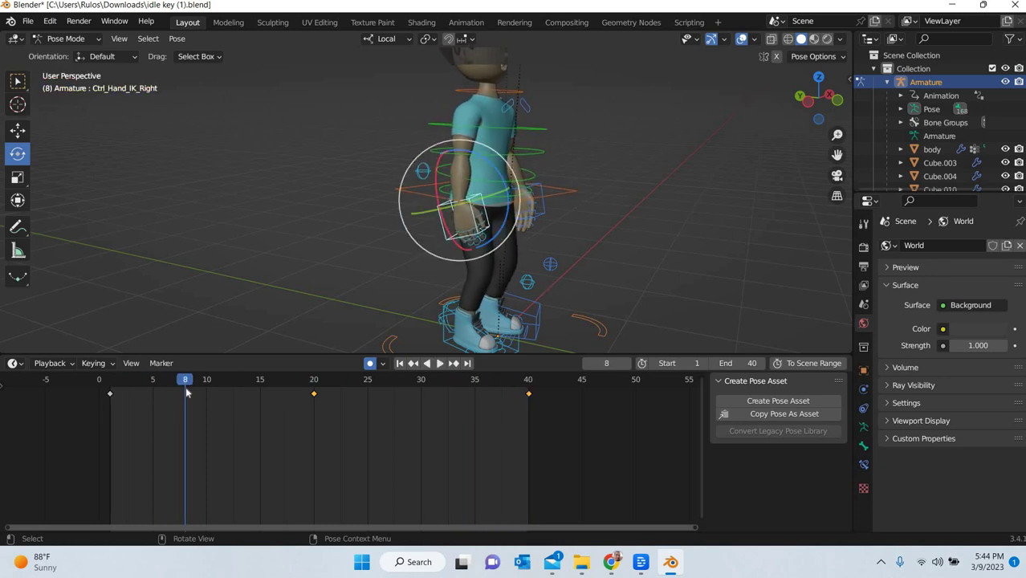
pyautogui.moveTo(119, 381)
pyautogui.mouseDown()
pyautogui.moveTo(132, 381)
pyautogui.moveTo(110, 380)
pyautogui.mouseUp()
pyautogui.moveTo(426, 199); pyautogui.dragTo(444, 196)
pyautogui.moveTo(484, 254); pyautogui.dragTo(162, 404, button='middle')
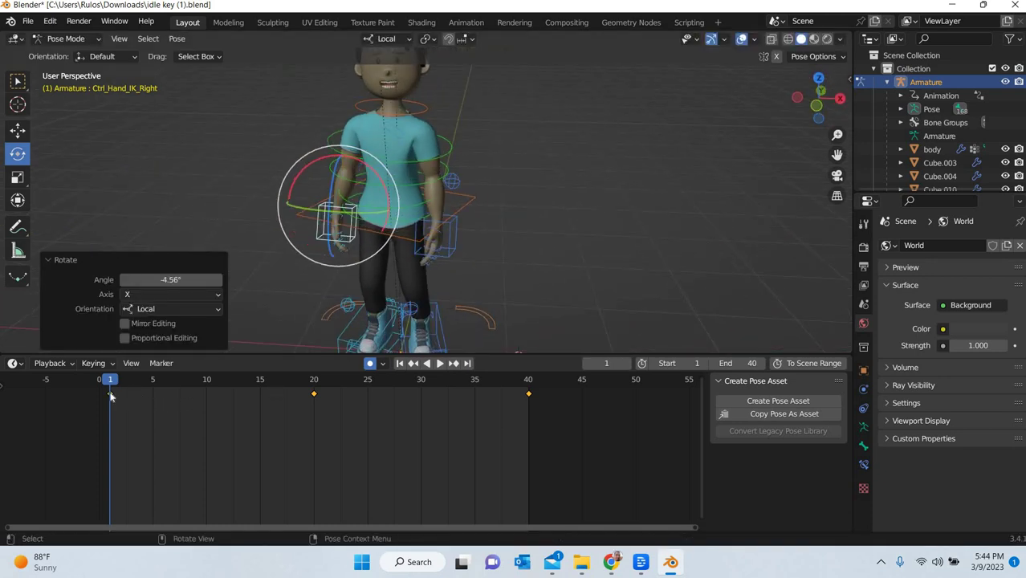
pyautogui.click(192, 412)
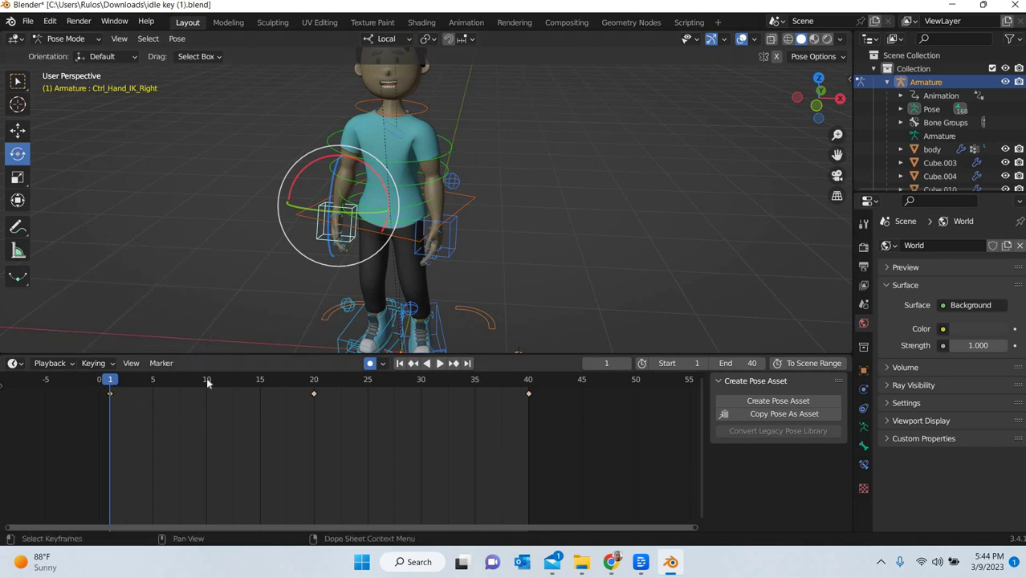
# Paste the frame 1 keyframe of Ctrl_Hand_IK_Right at frame 40 and play the loop
pyautogui.moveTo(538, 379); pyautogui.dragTo(522, 381)
pyautogui.hotkey('ctrl', 'v')
pyautogui.press('space')
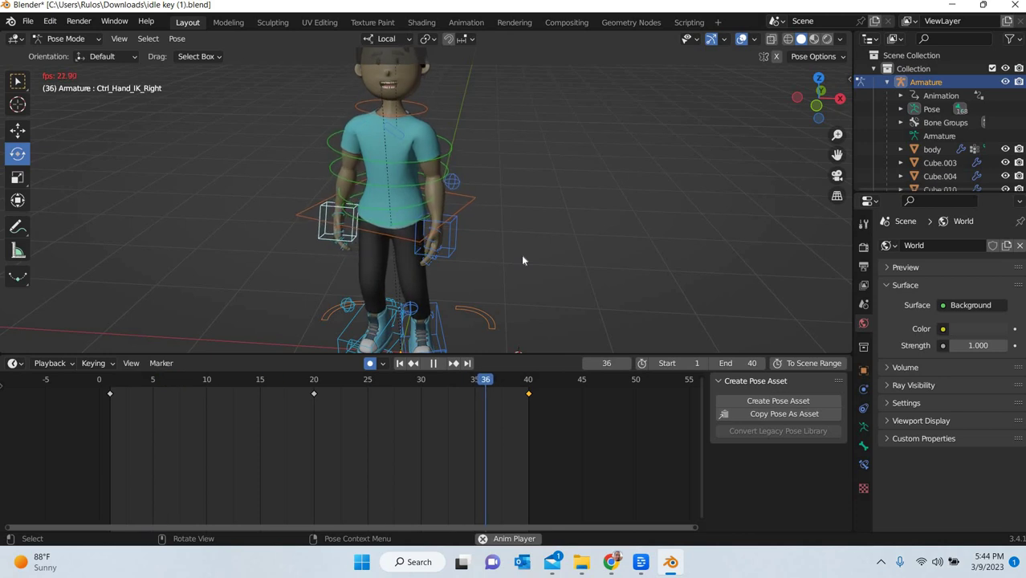
pyautogui.press('space')
# At frame 1, move Ctrl_Hand_IK_Left about 0.12 m along its local X axis and about -0.01 m along local Y
pyautogui.click(449, 254)
pyautogui.moveTo(118, 379)
pyautogui.mouseDown()
pyautogui.moveTo(142, 381)
pyautogui.moveTo(110, 381)
pyautogui.mouseUp()
pyautogui.hotkey('shift', 'space')
pyautogui.press('g')
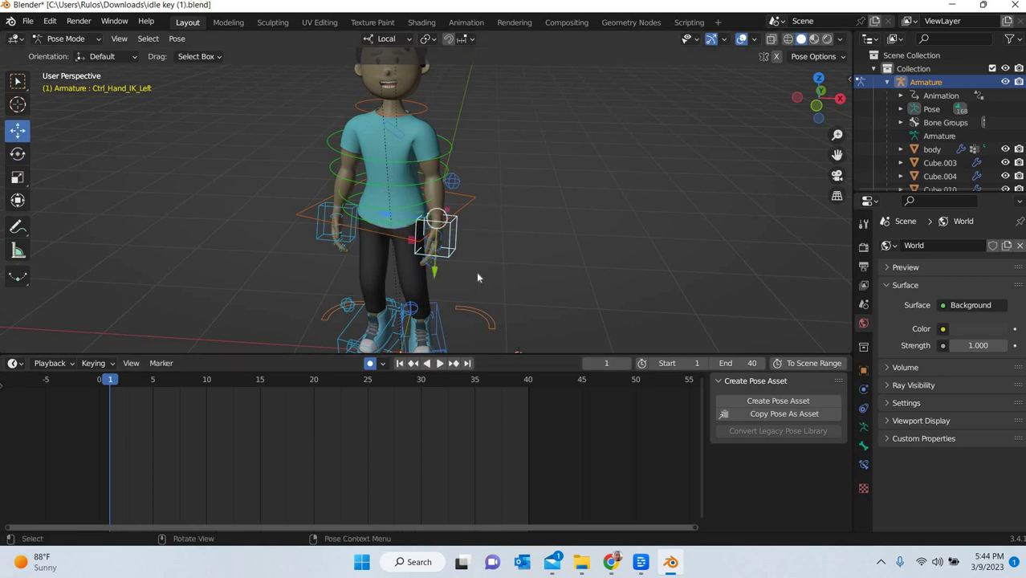
pyautogui.moveTo(476, 272); pyautogui.dragTo(408, 237, button='middle')
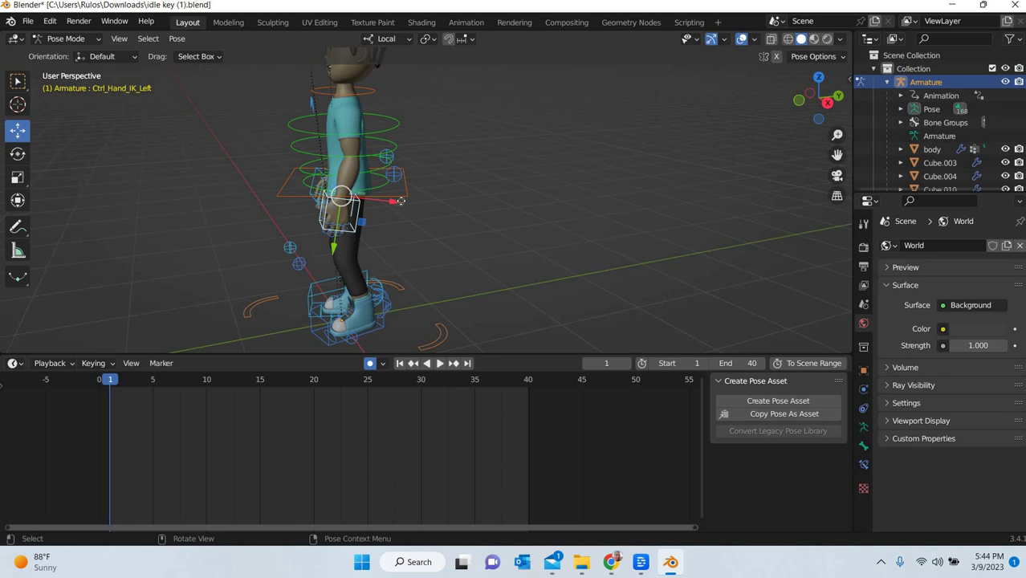
pyautogui.moveTo(400, 201); pyautogui.dragTo(407, 202)
pyautogui.moveTo(347, 247); pyautogui.dragTo(347, 244)
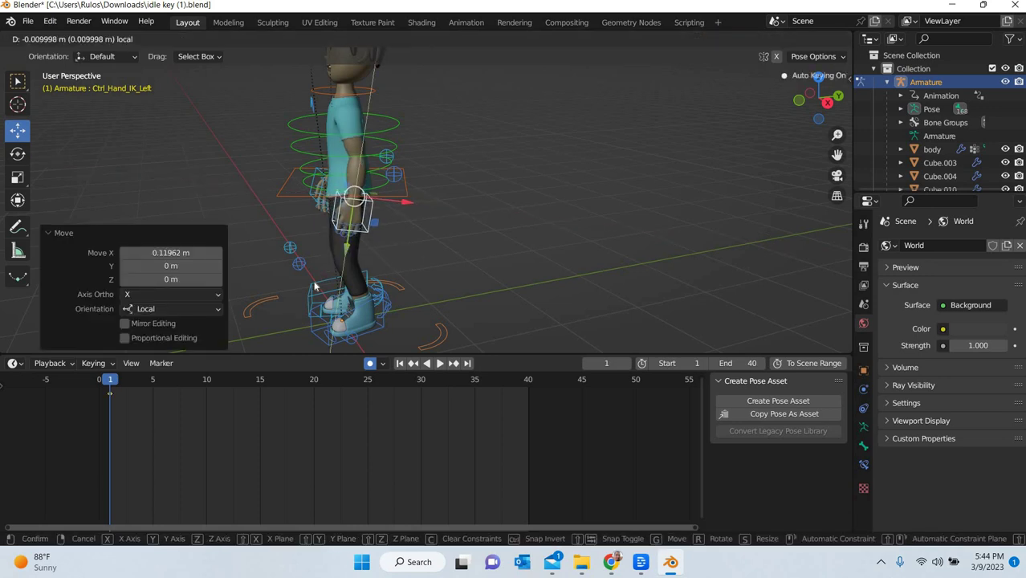
# Copy the left hand control's frame 1 keyframe to frame 40 and go to frame 20
pyautogui.hotkey('ctrl', 'c')
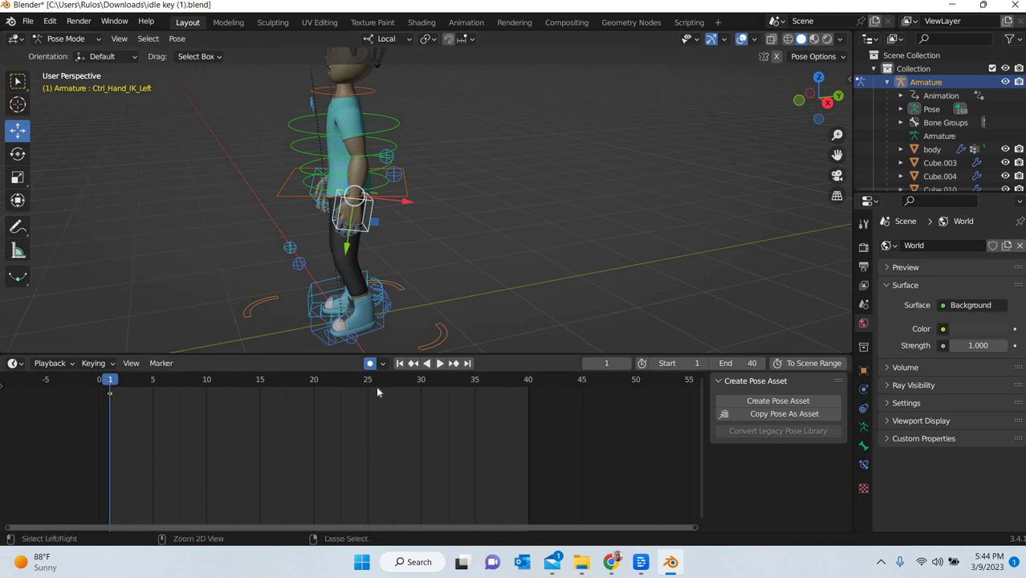
pyautogui.moveTo(536, 397); pyautogui.dragTo(527, 396)
pyautogui.hotkey('ctrl', 'v')
pyautogui.click(314, 381)
pyautogui.press('space')
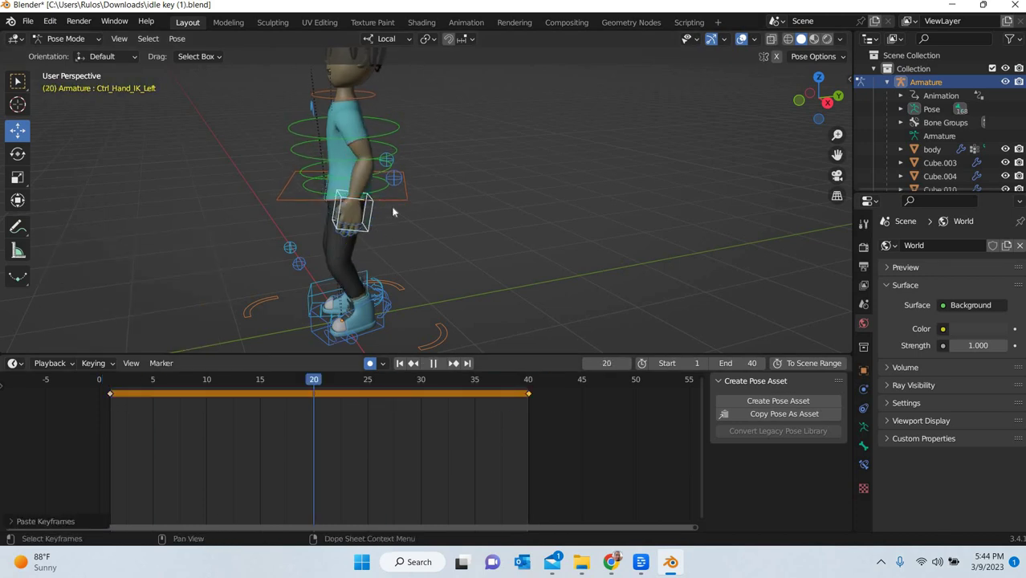
pyautogui.press('space')
# Move Ctrl_Hand_IK_Left at frame 20 about -0.069 m along local X and 0.038 m along local Y, and play the loop
pyautogui.moveTo(405, 205); pyautogui.dragTo(337, 245)
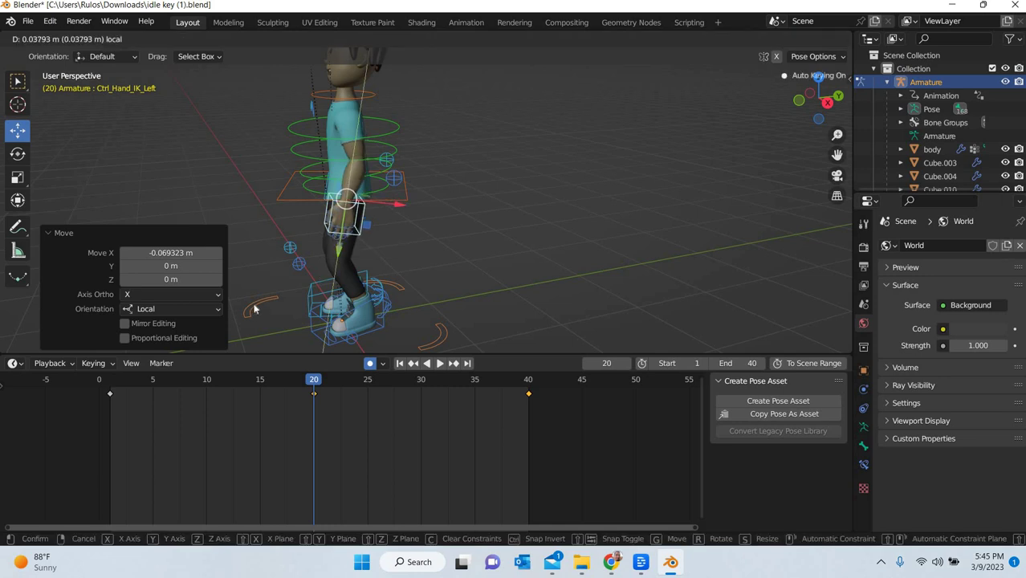
pyautogui.moveTo(254, 309); pyautogui.dragTo(254, 309)
pyautogui.moveTo(253, 309); pyautogui.dragTo(117, 391, button='middle')
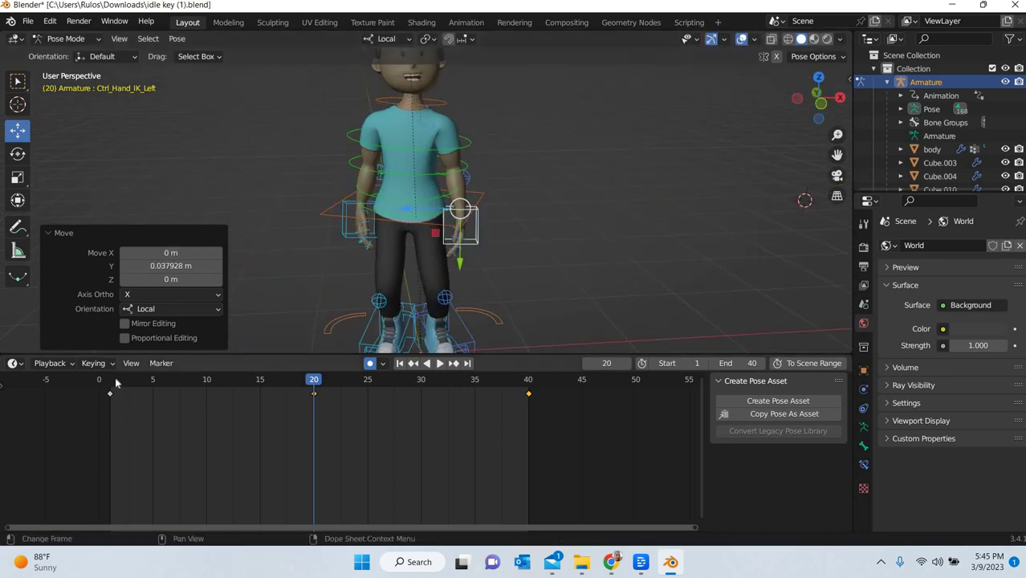
pyautogui.click(117, 383)
pyautogui.press('space')
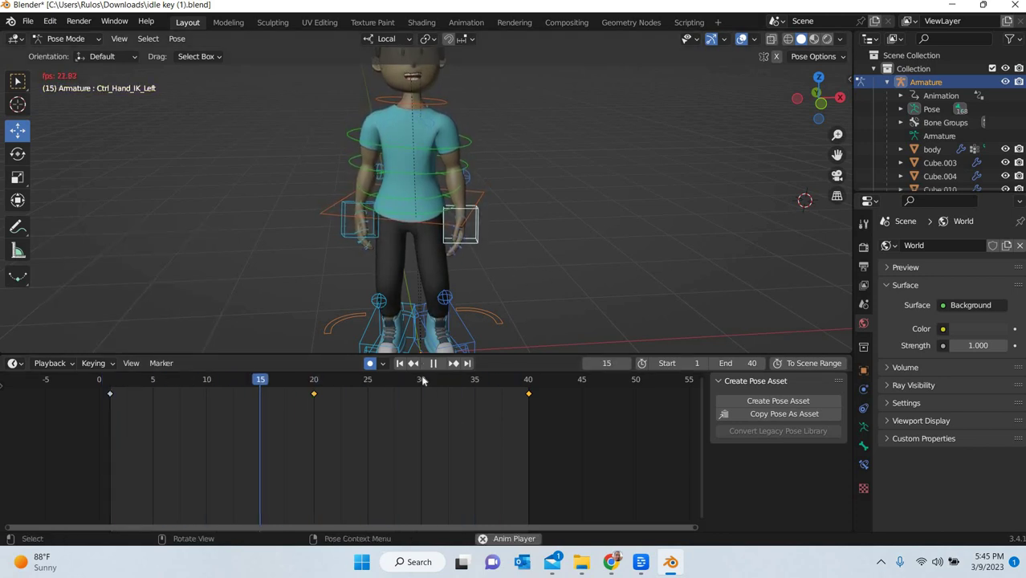
pyautogui.press('space')
# Trackball-rotate Ctrl_Hand_IK_Left about 0.573° and -6.3° at frame 20, then clear the selection and play the loop
pyautogui.click(313, 383)
pyautogui.press('space')
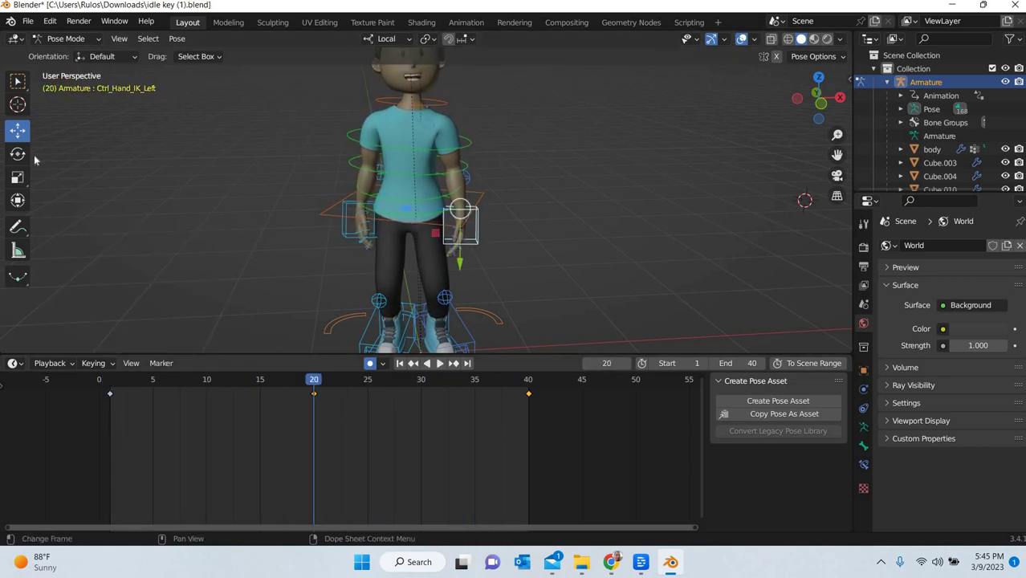
pyautogui.press('r')
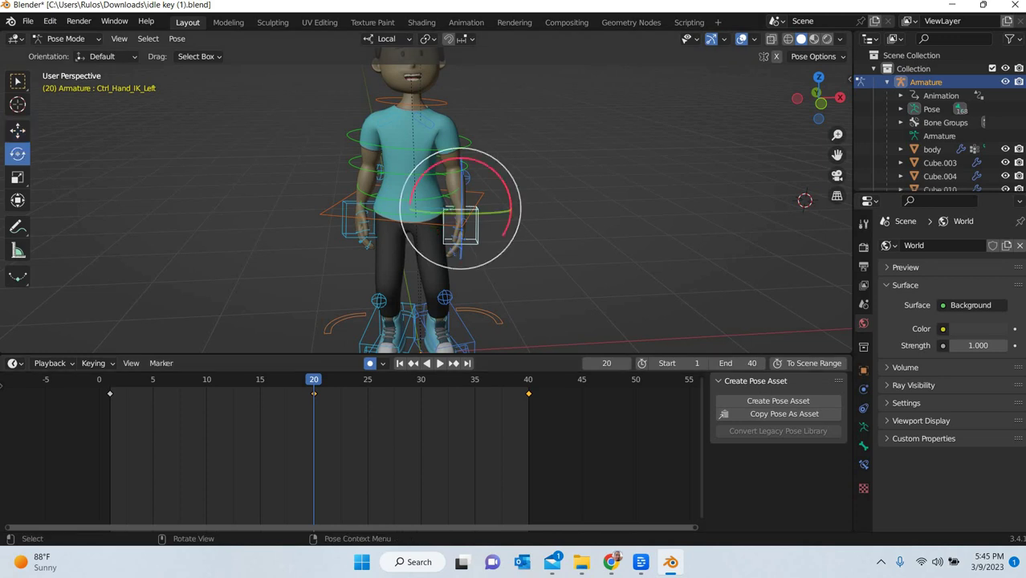
pyautogui.moveTo(507, 196); pyautogui.dragTo(457, 218)
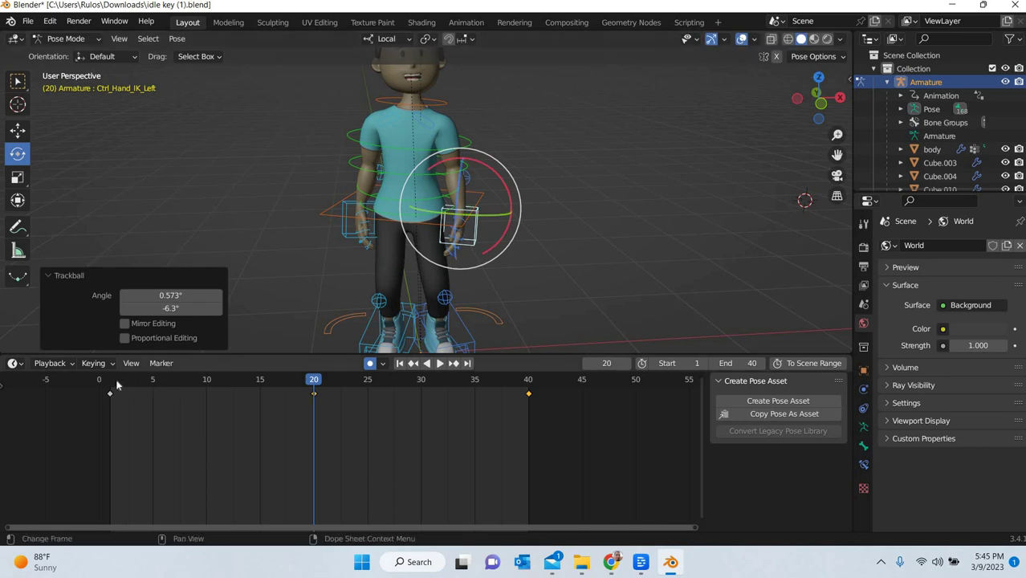
pyautogui.click(117, 386)
pyautogui.press('space')
pyautogui.press('space')
pyautogui.click(608, 246)
pyautogui.press('space')
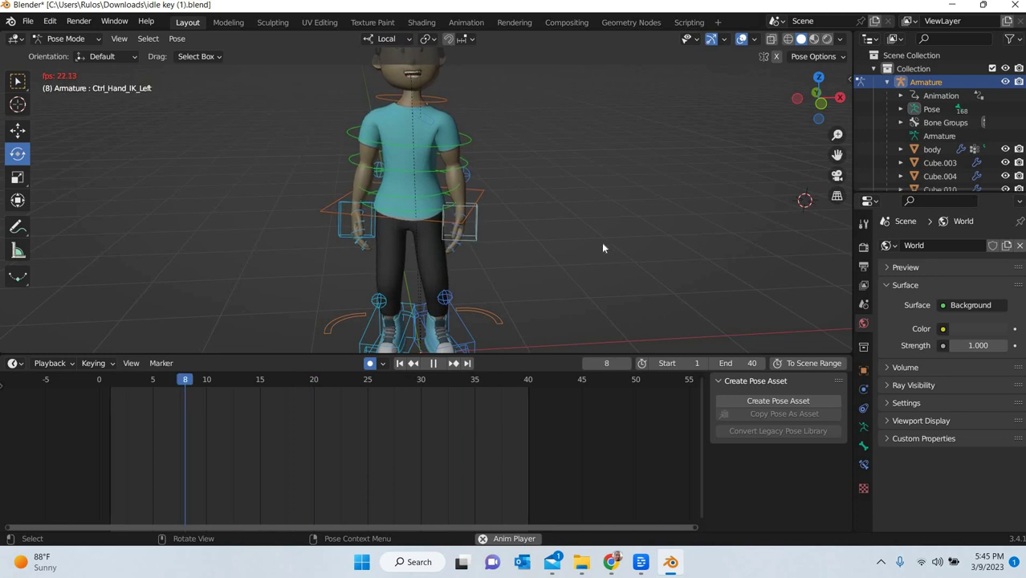
pyautogui.press('space')
# At frame 1, rotate the left hand's four second finger-joint controls, from index to pinky, about -12.6° around their local X axis
pyautogui.scroll(4, 440, 227)
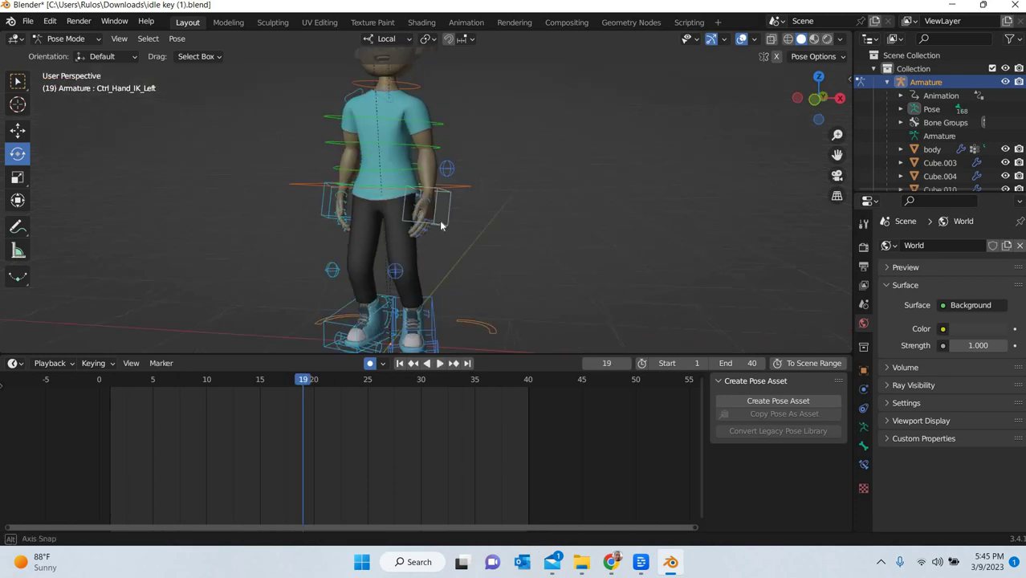
pyautogui.scroll(3, 423, 245)
pyautogui.moveTo(564, 238); pyautogui.dragTo(529, 266, button='middle')
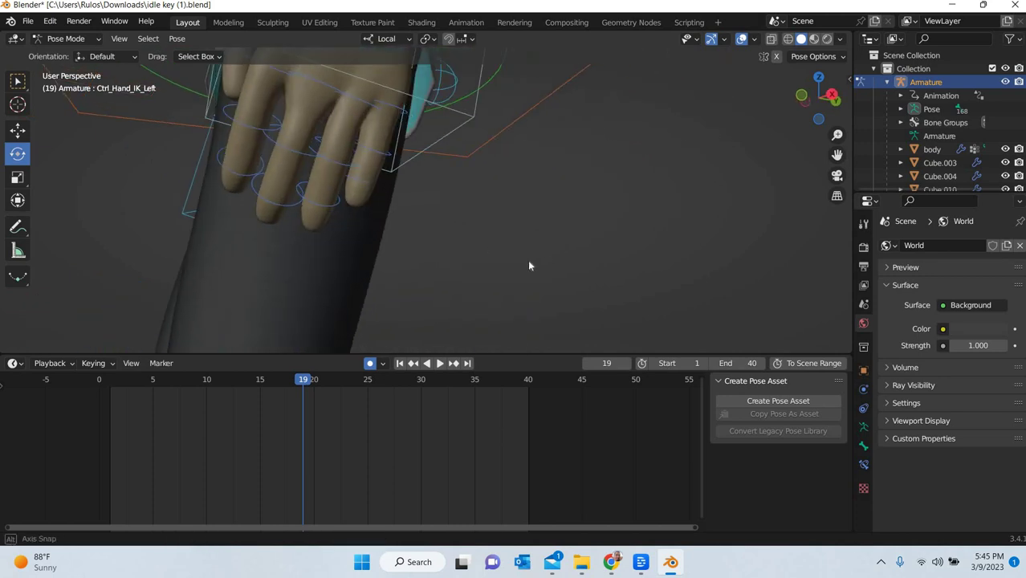
pyautogui.click(371, 178)
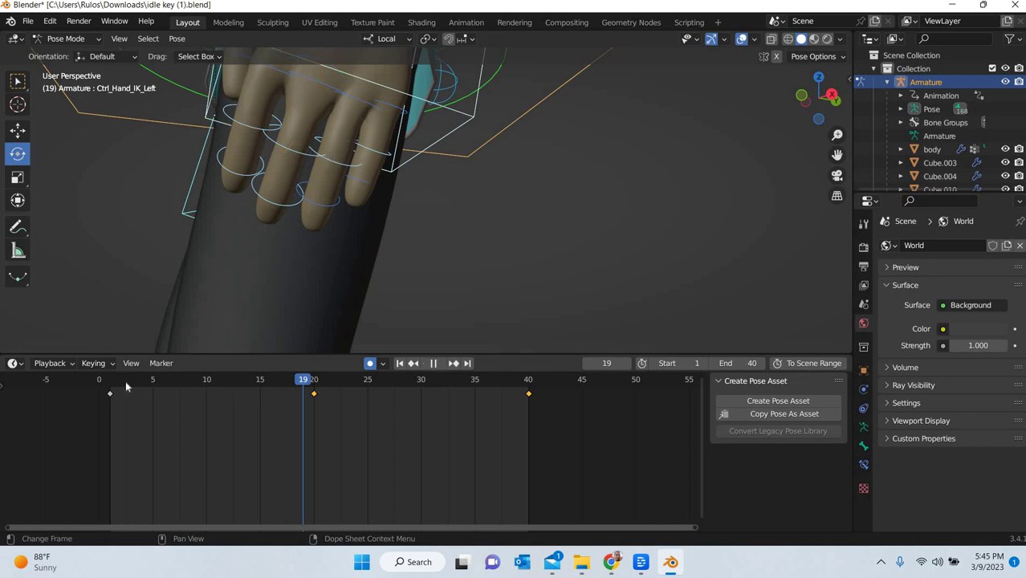
pyautogui.hotkey('shift', 'ctrl', 'space')
pyautogui.press('space')
pyautogui.moveTo(328, 85); pyautogui.dragTo(359, 153)
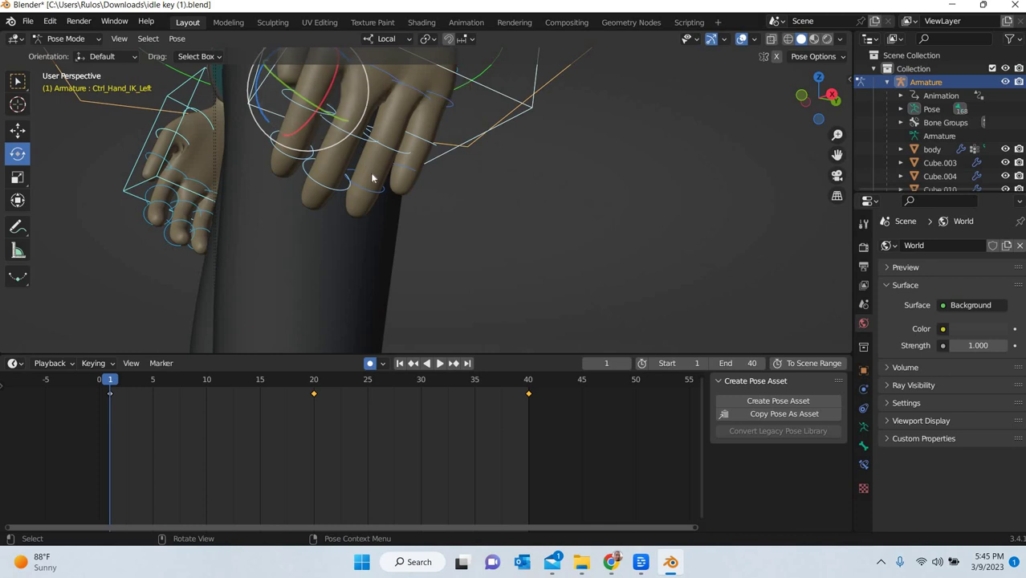
pyautogui.moveTo(375, 201); pyautogui.dragTo(379, 247, button='middle')
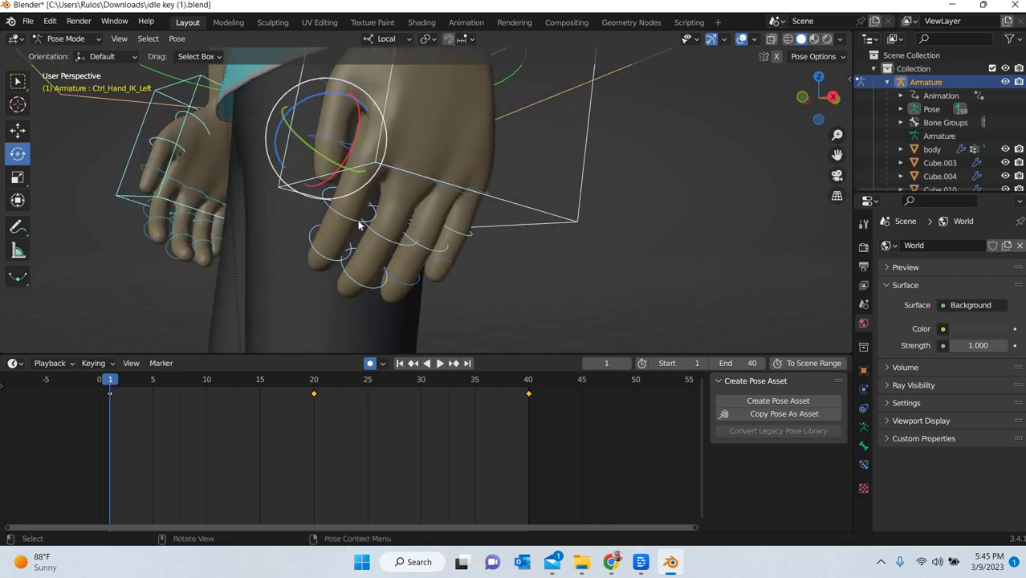
pyautogui.hotkey('alt', 'a')
pyautogui.click(359, 223)
pyautogui.keyDown('shift'); pyautogui.click(405, 244); pyautogui.keyUp('shift')
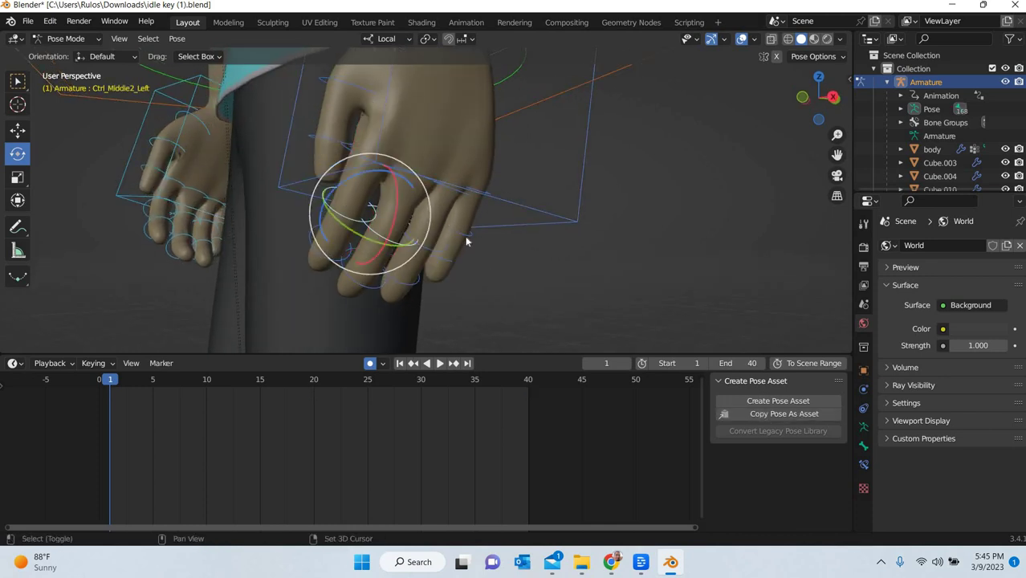
pyautogui.keyDown('shift'); pyautogui.click(439, 244); pyautogui.keyUp('shift')
pyautogui.keyDown('shift'); pyautogui.click(466, 236); pyautogui.keyUp('shift')
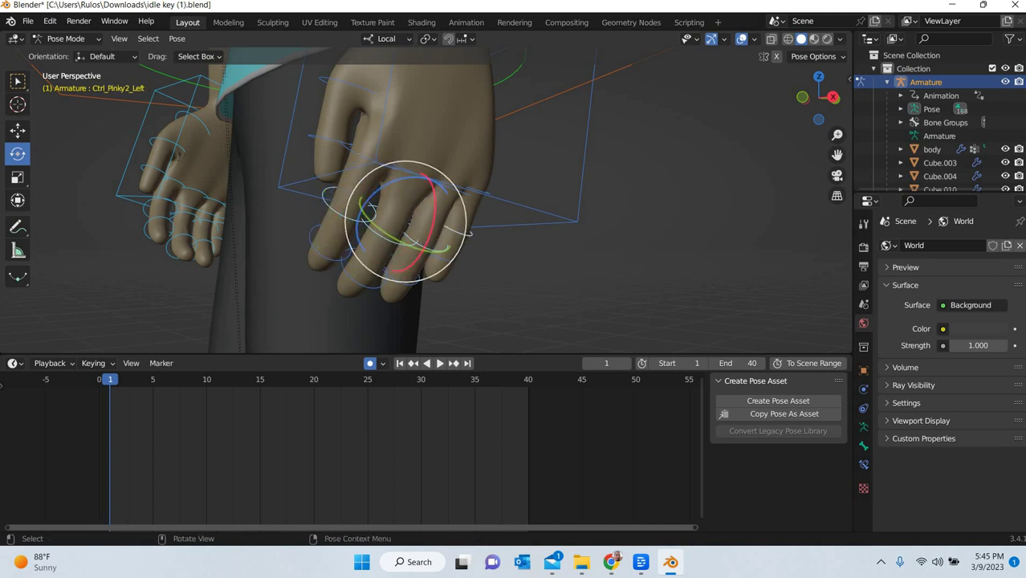
pyautogui.press('r')
pyautogui.press('x')
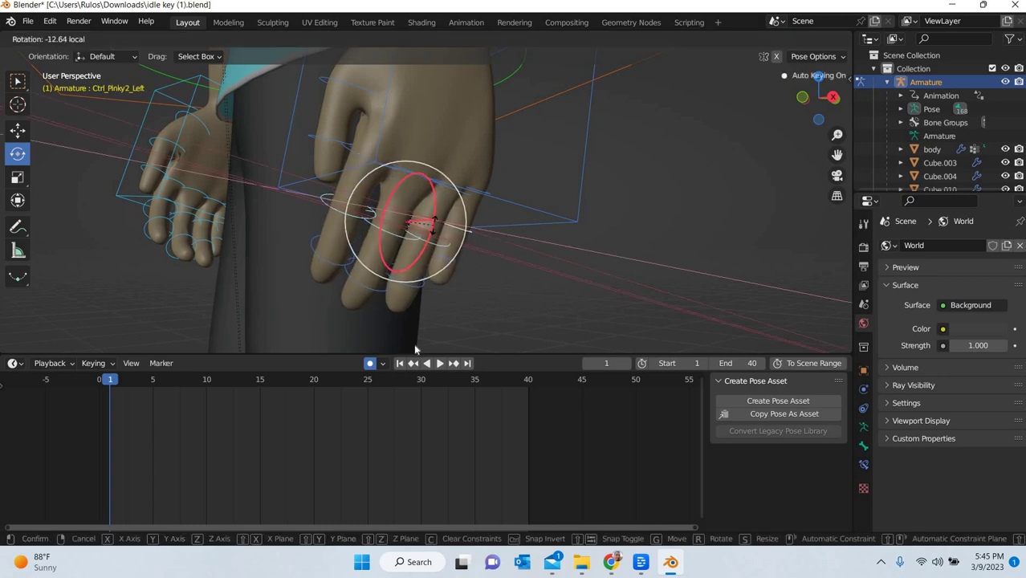
pyautogui.click(415, 349)
# Copy the left finger controls' frame 1 keyframe to frame 40
pyautogui.press('space')
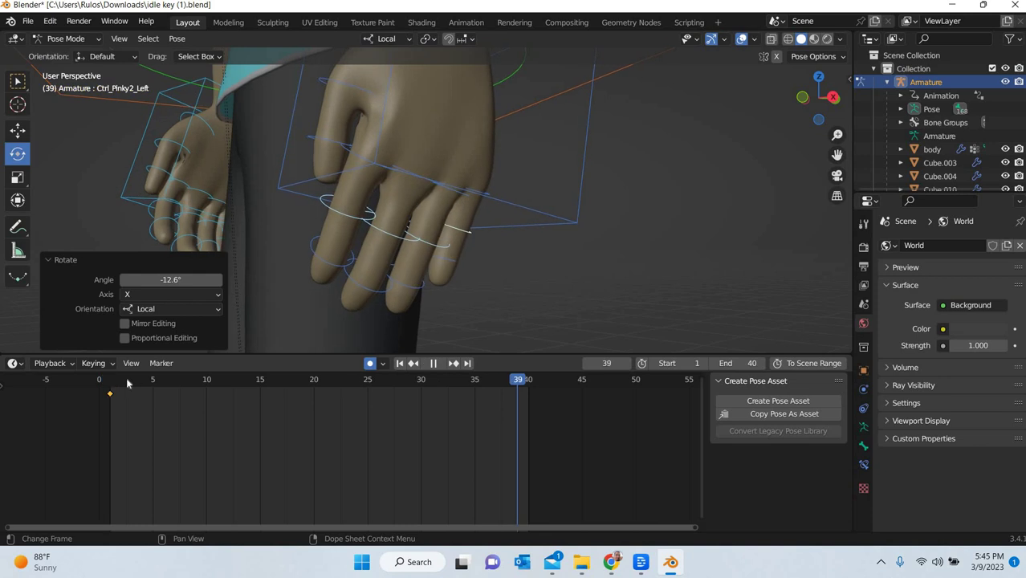
pyautogui.press('space')
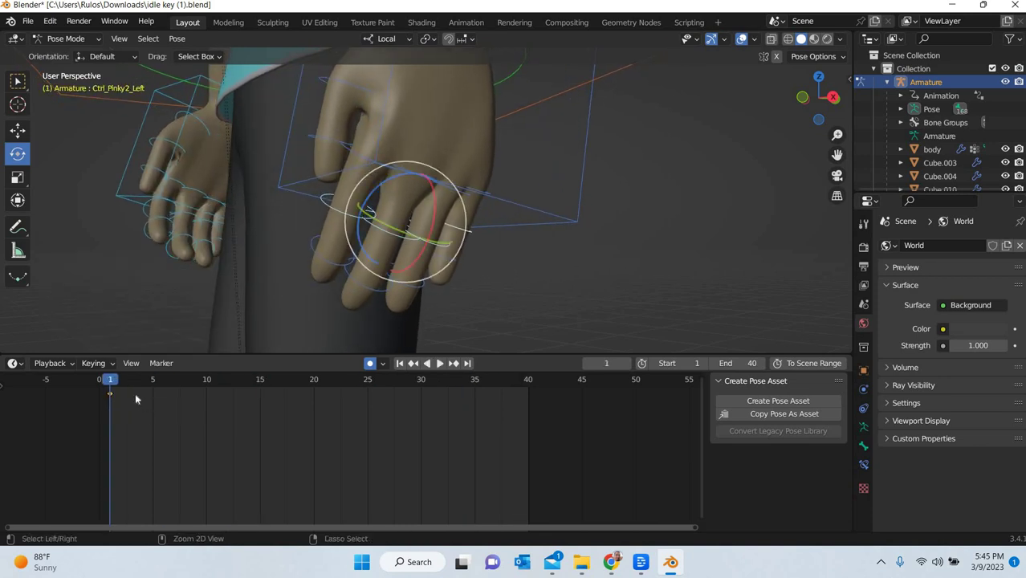
pyautogui.press('space')
pyautogui.click(528, 384)
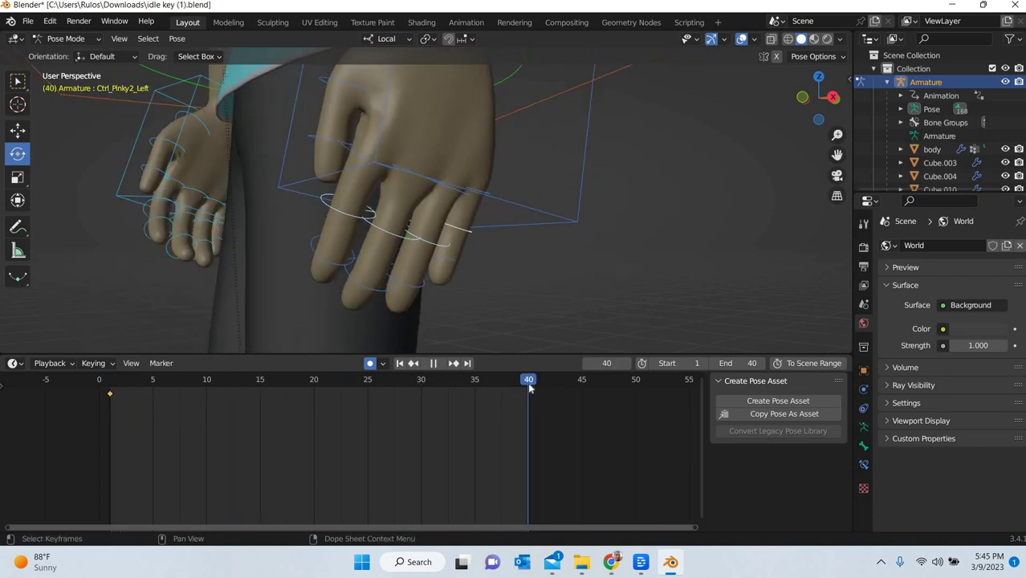
pyautogui.press('space')
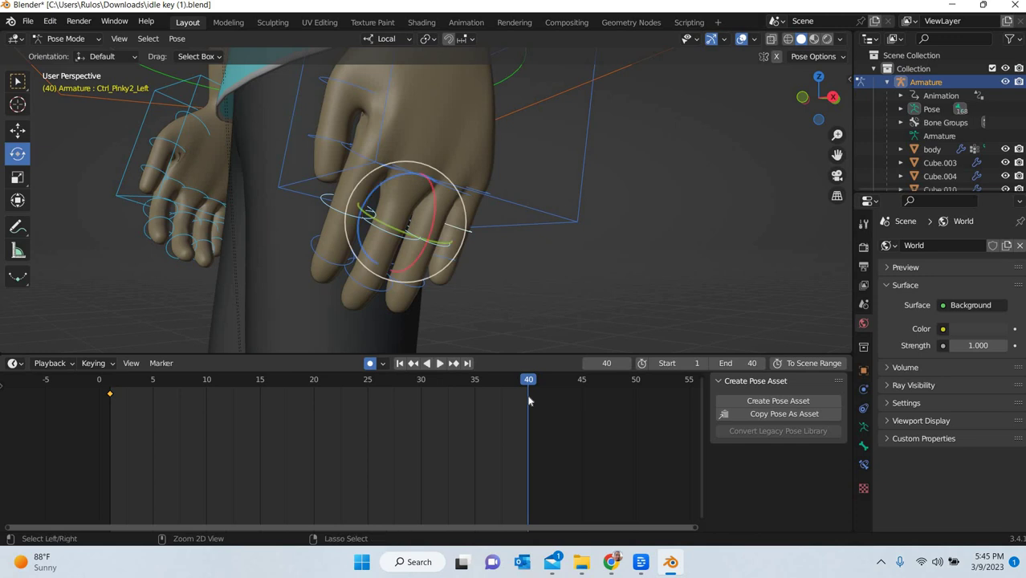
pyautogui.hotkey('ctrl', 'v')
# Rotate the left finger controls around their local X axis at frame 20, deselect them and play the loop from the front
pyautogui.moveTo(321, 395)
pyautogui.mouseDown()
pyautogui.moveTo(387, 394)
pyautogui.moveTo(314, 393)
pyautogui.mouseUp()
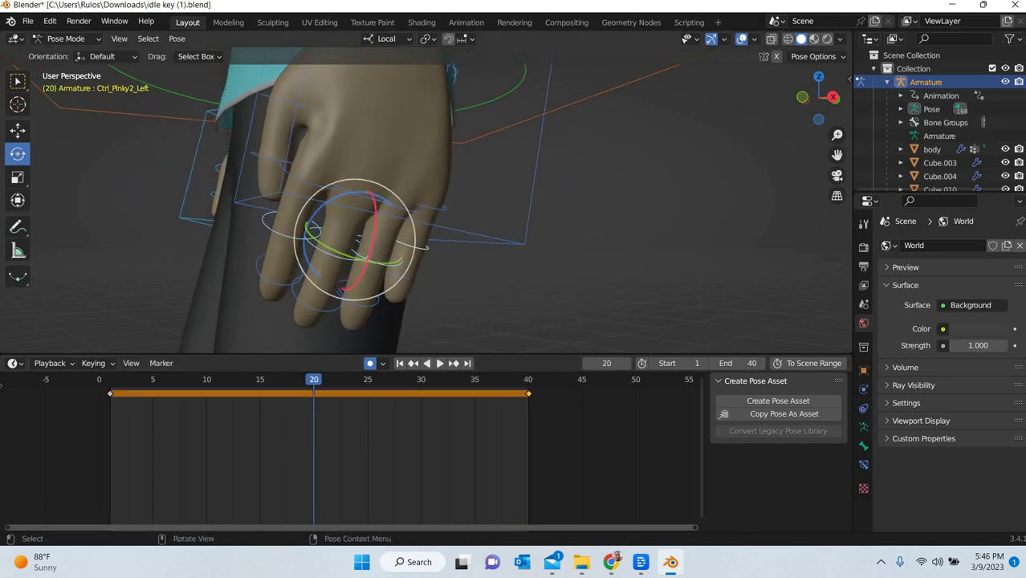
pyautogui.moveTo(374, 233); pyautogui.dragTo(574, 272)
pyautogui.scroll(-5, 552, 275)
pyautogui.click(607, 289)
pyautogui.moveTo(607, 288); pyautogui.dragTo(607, 288, button='middle')
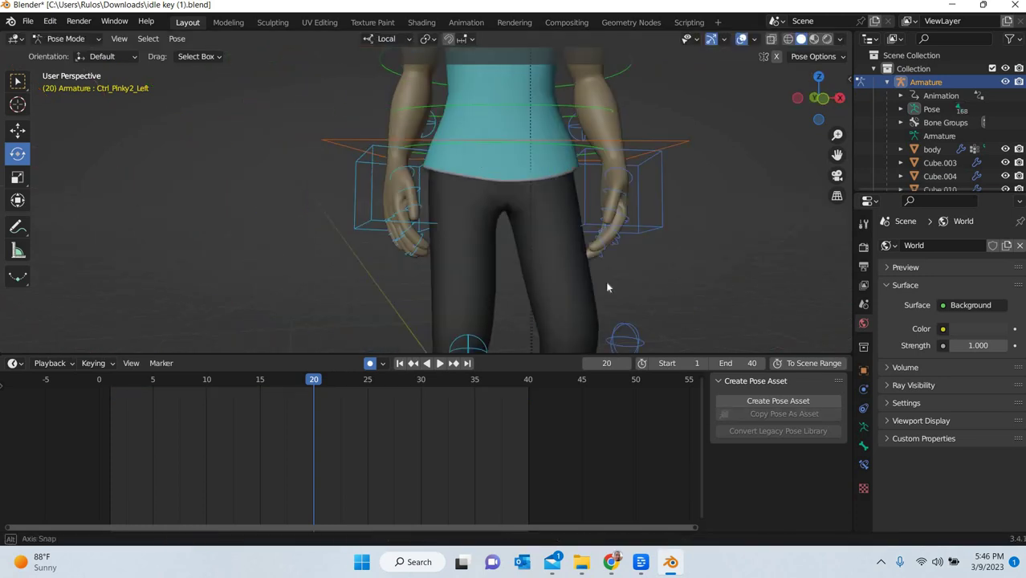
pyautogui.press('space')
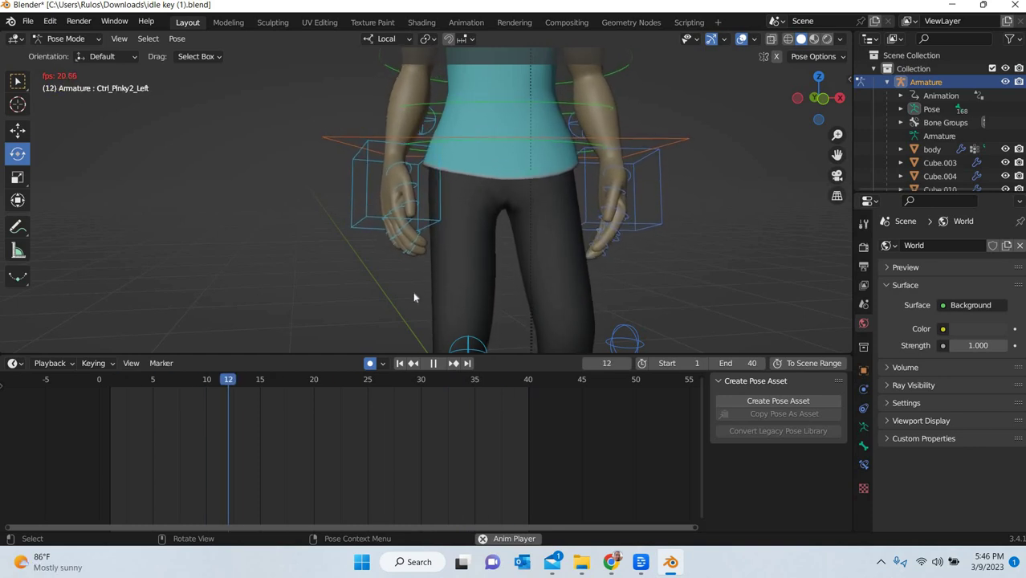
pyautogui.press('space')
# At frame 1, rotate only the right hand's second finger-joint controls about -7.36° around their local X axis
pyautogui.scroll(5, 435, 286)
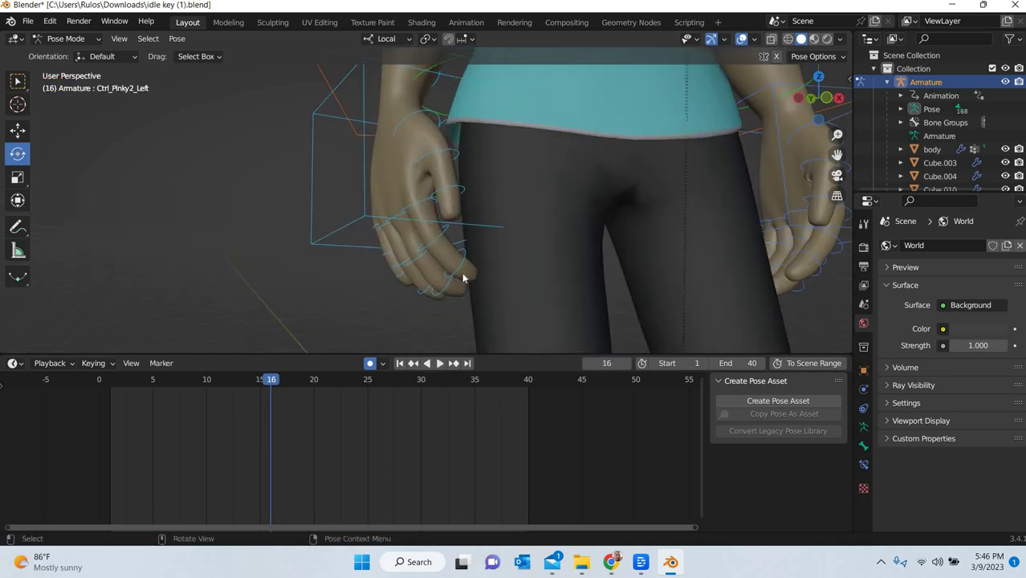
pyautogui.moveTo(464, 277); pyautogui.dragTo(496, 210, button='middle')
pyautogui.moveTo(496, 204); pyautogui.dragTo(458, 268)
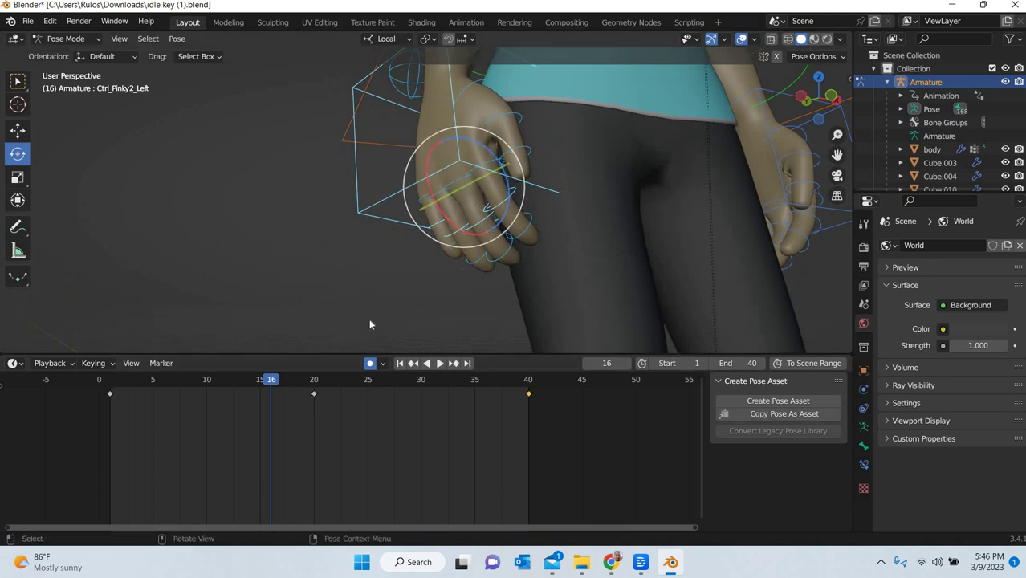
pyautogui.keyDown('ctrl'); pyautogui.moveTo(370, 315); pyautogui.dragTo(359, 225); pyautogui.keyUp('ctrl')
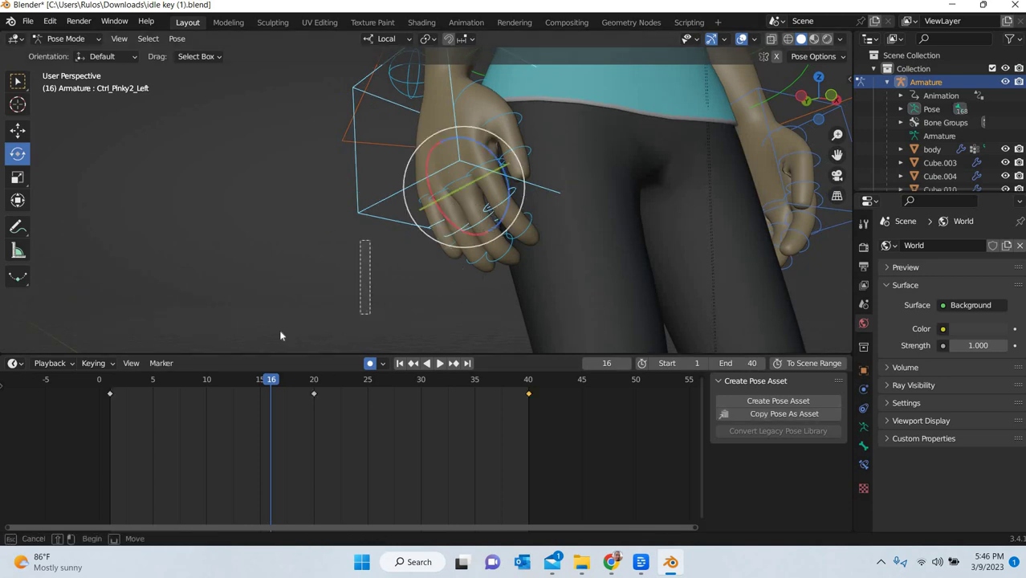
pyautogui.click(114, 384)
pyautogui.press('space')
pyautogui.press('space')
pyautogui.click(487, 216)
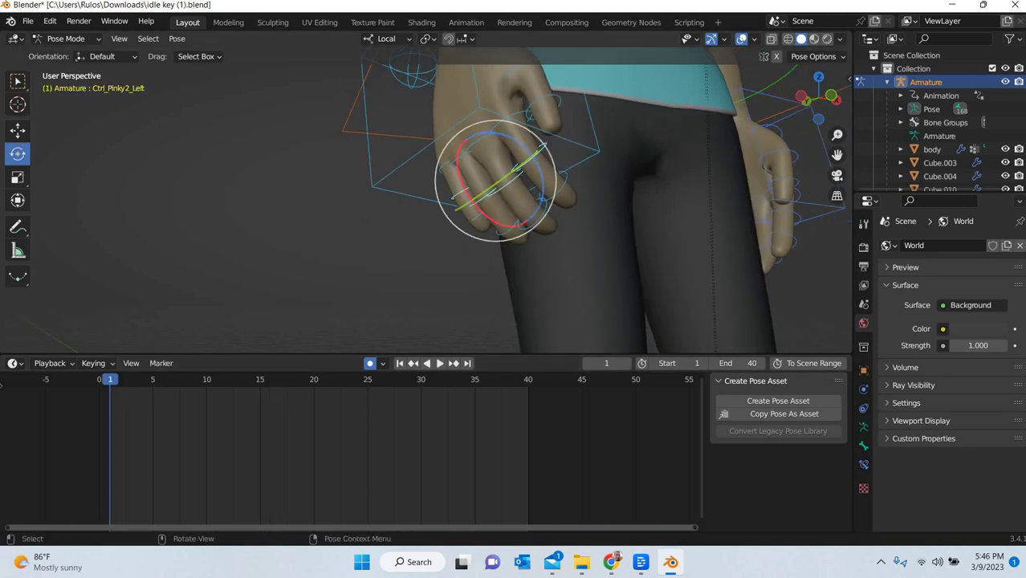
pyautogui.moveTo(485, 214); pyautogui.dragTo(273, 315)
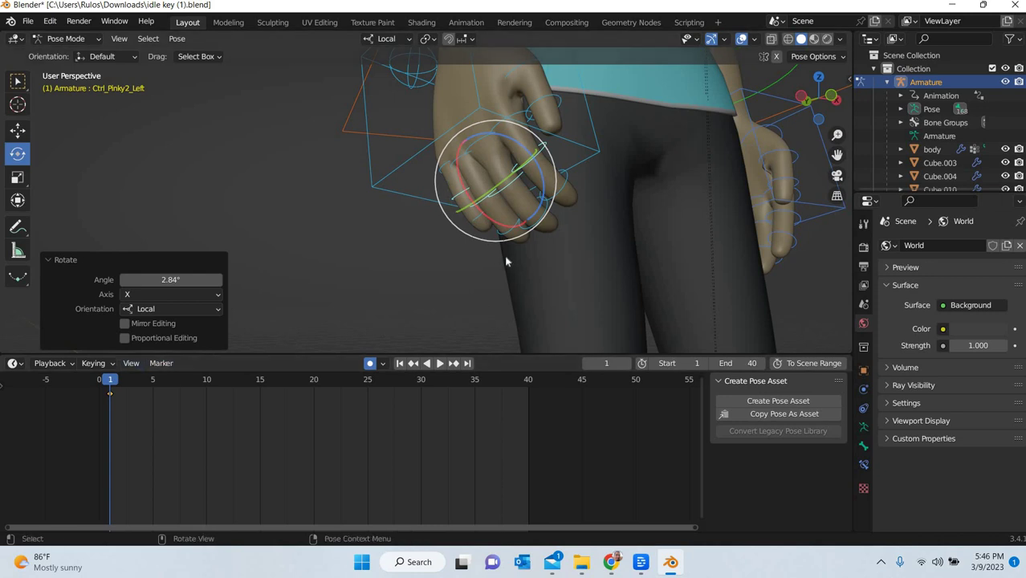
pyautogui.hotkey('ctrl', 'z')
pyautogui.moveTo(492, 223); pyautogui.dragTo(490, 219)
# Copy the right finger controls' frame 1 keyframe to frame 40
pyautogui.moveTo(105, 414); pyautogui.dragTo(126, 386)
pyautogui.press('space')
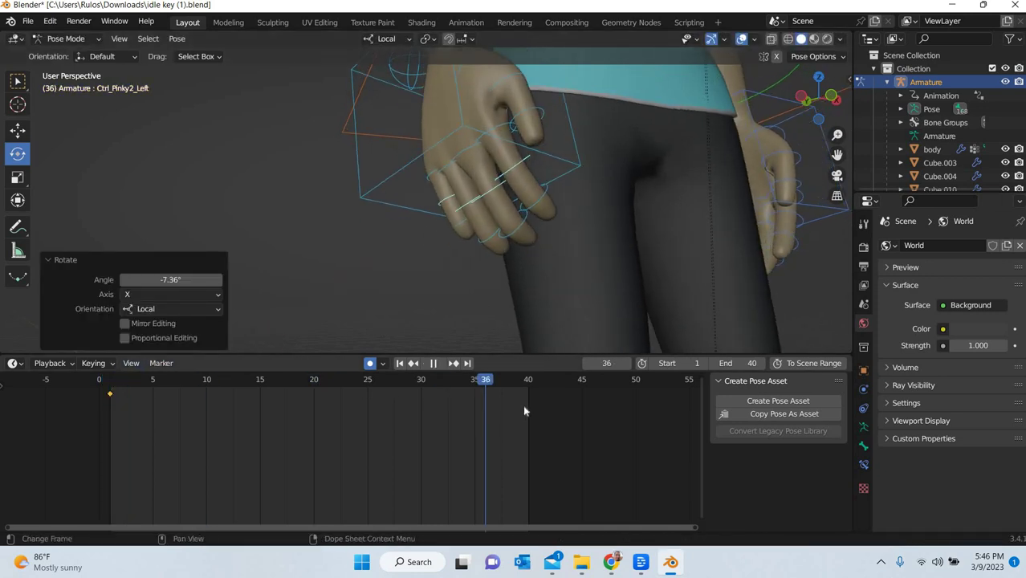
pyautogui.press('space')
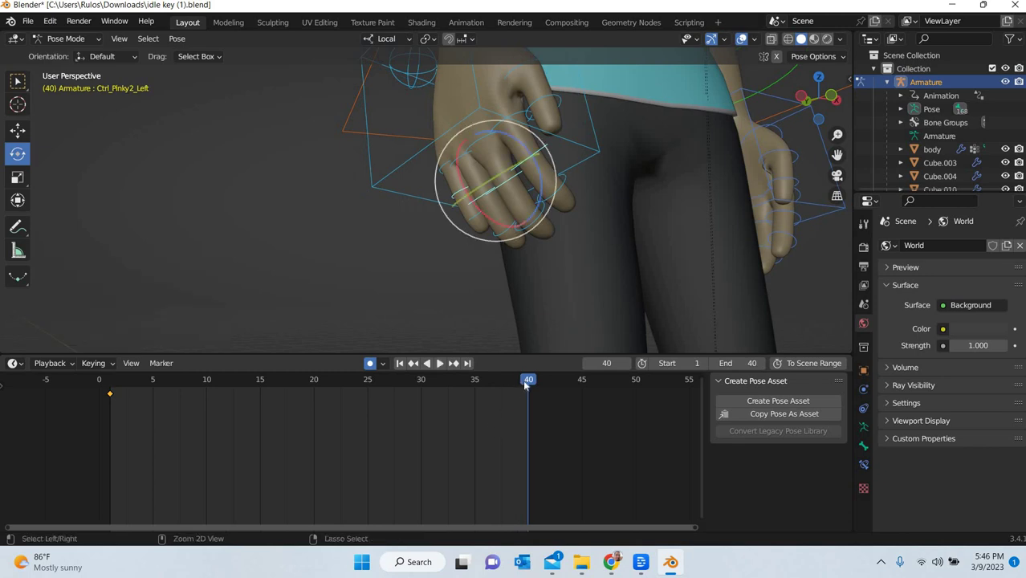
pyautogui.hotkey('ctrl', 'v')
pyautogui.press('space')
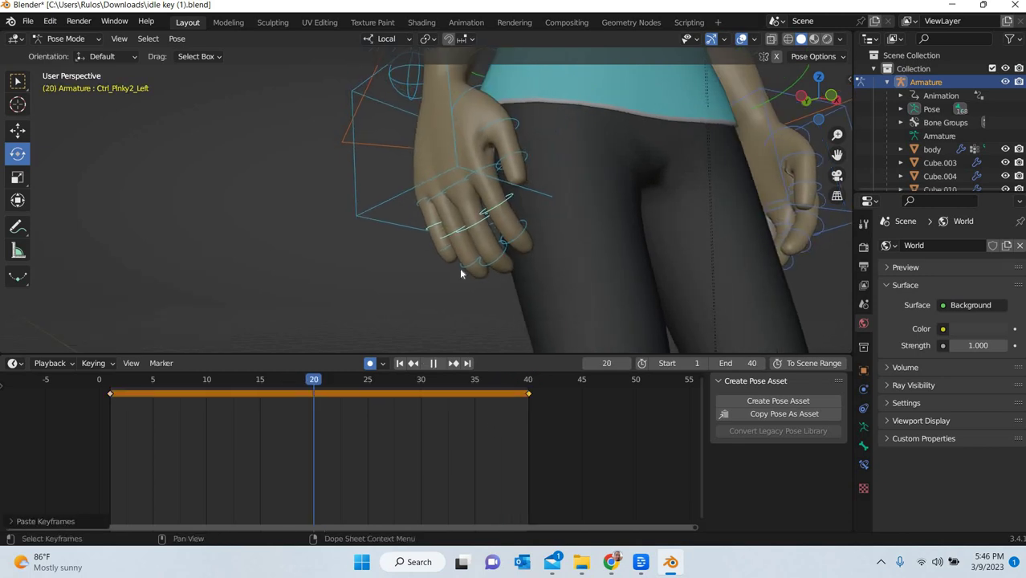
# Rotate the right finger controls about 9.78° around their local X axis at frame 20 and play the loop from frame 1
pyautogui.press('space')
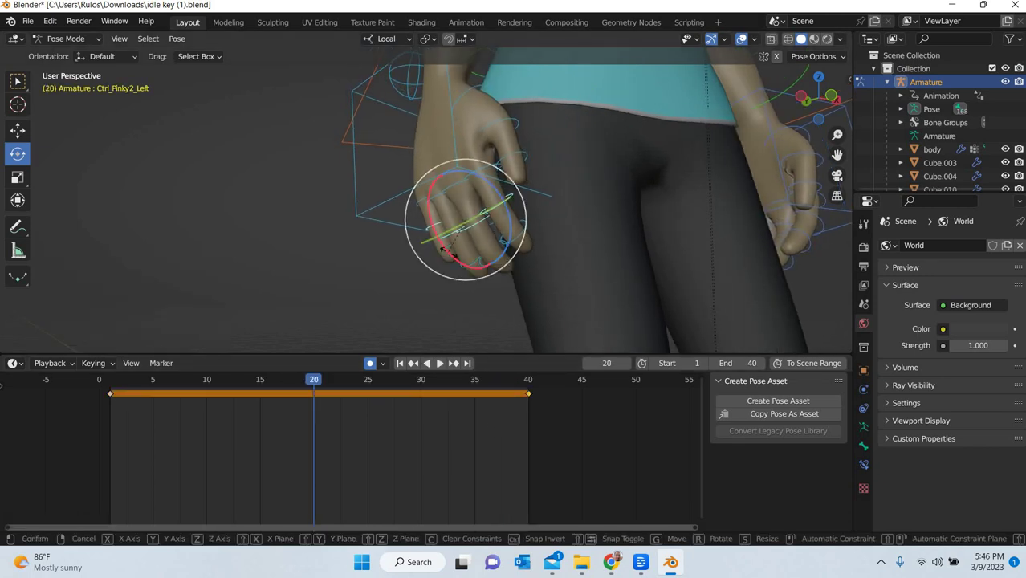
pyautogui.press('x')
pyautogui.click(143, 379)
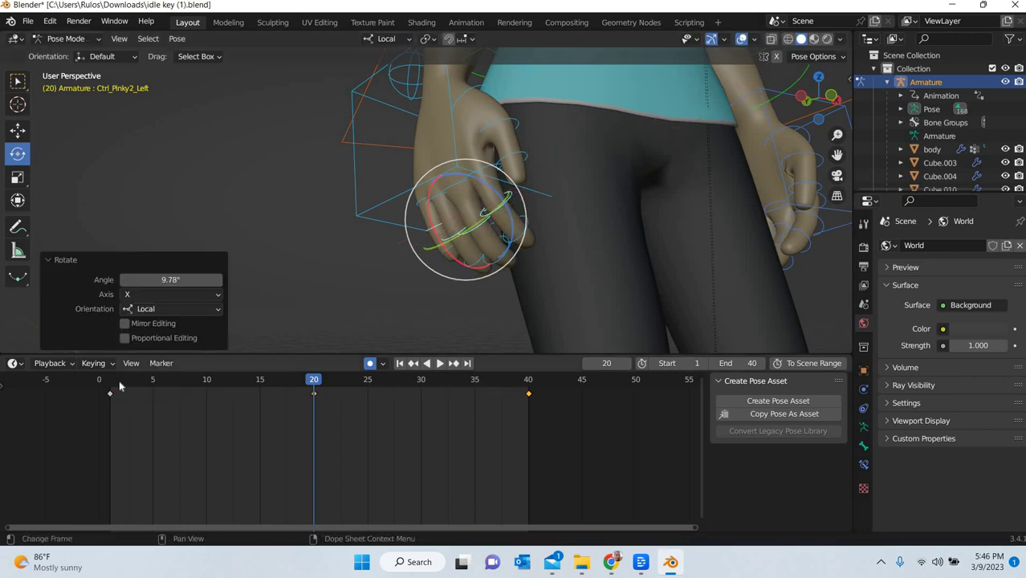
pyautogui.click(119, 386)
pyautogui.press('Left')
pyautogui.scroll(-5, 456, 265)
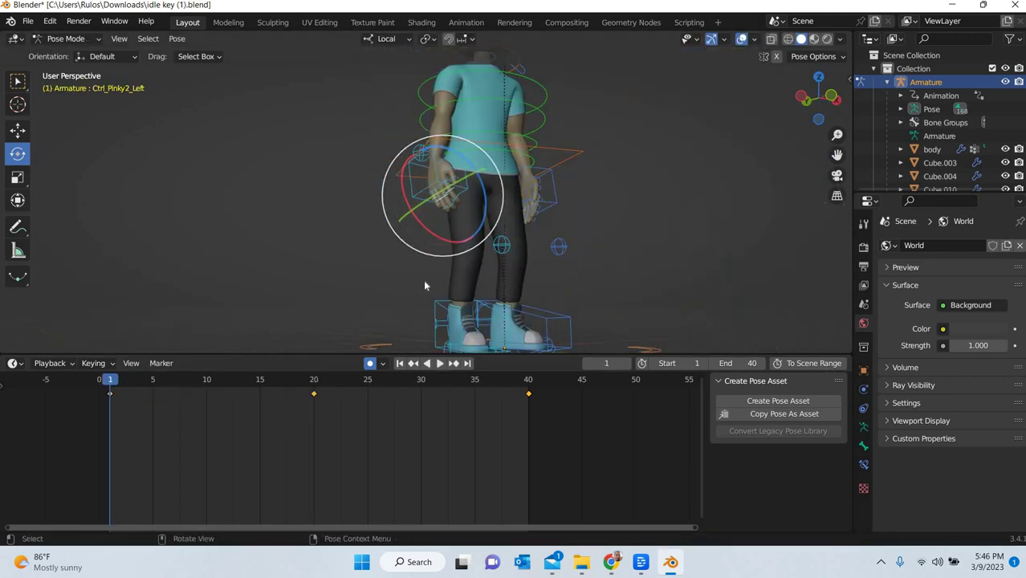
pyautogui.moveTo(426, 286); pyautogui.dragTo(571, 252, button='middle')
pyautogui.press('space')
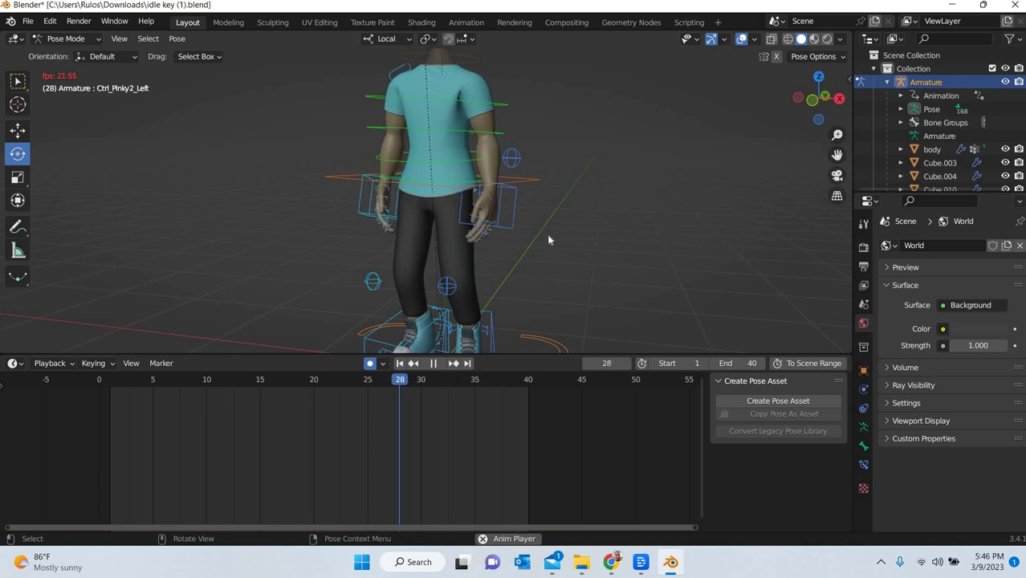
pyautogui.press('Escape')
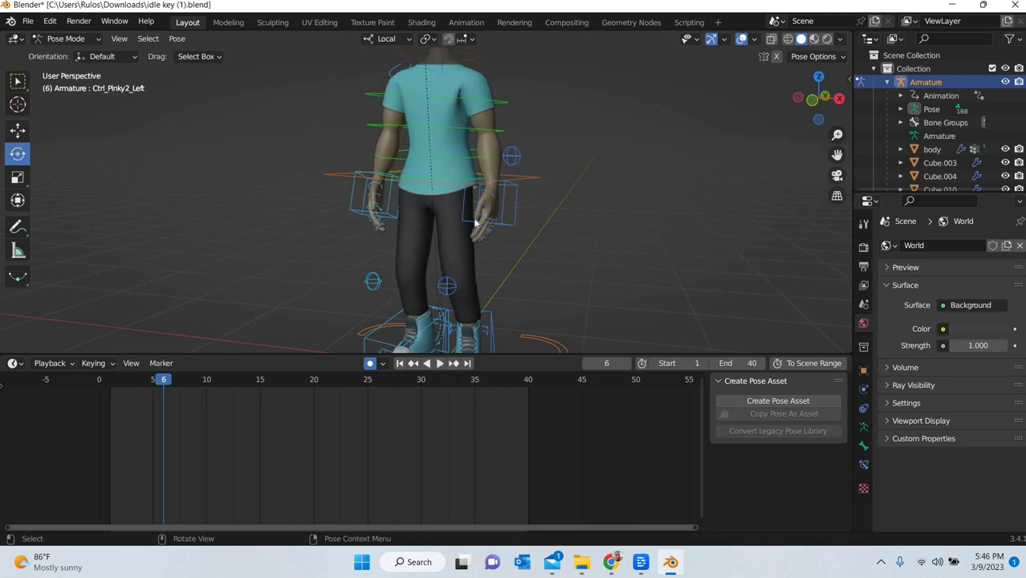
# At frame 20, move the right hand IK control about 0.042 m in local X and 0.005 m in local Y
pyautogui.hotkey('shift', 'space')
pyautogui.press('g')
pyautogui.click(366, 213)
pyautogui.moveTo(110, 342); pyautogui.dragTo(158, 379, button='middle')
pyautogui.moveTo(109, 384); pyautogui.dragTo(313, 386)
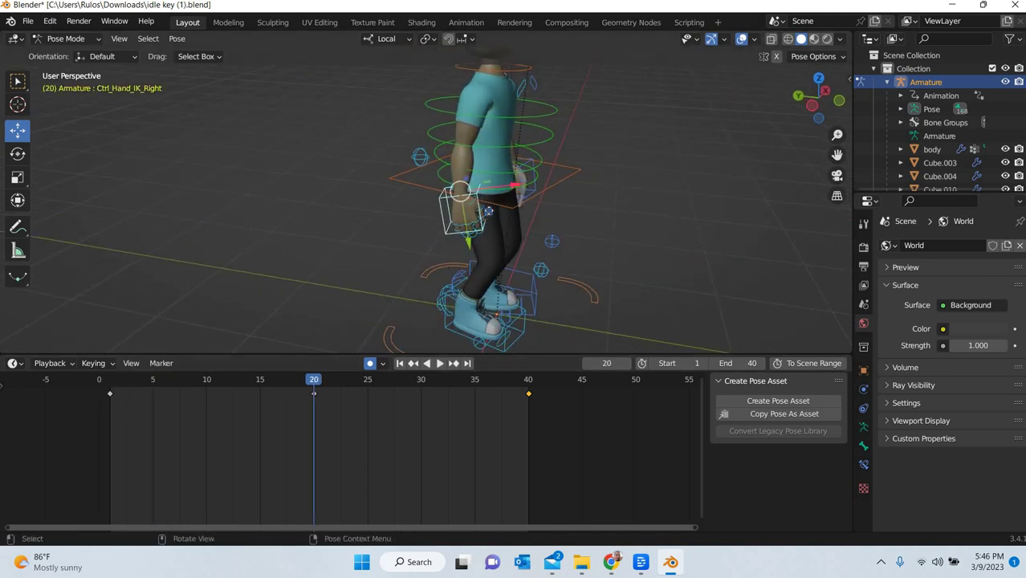
pyautogui.moveTo(490, 211); pyautogui.dragTo(474, 216)
# Rotate the right hand IK control about -3.95° around its local Z axis at frame 20 and play the animation from frame 1
pyautogui.press('r')
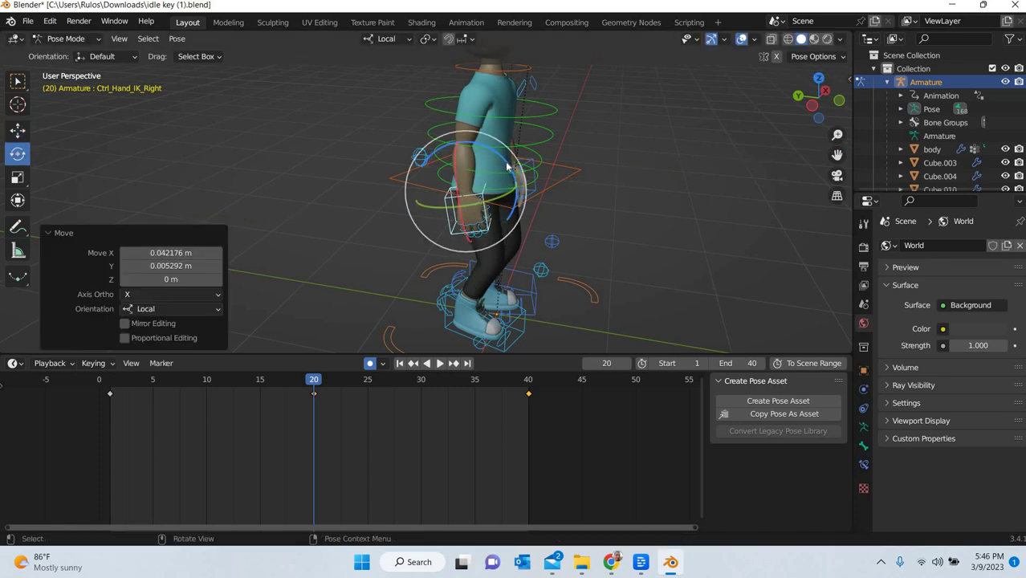
pyautogui.moveTo(501, 149); pyautogui.dragTo(498, 154)
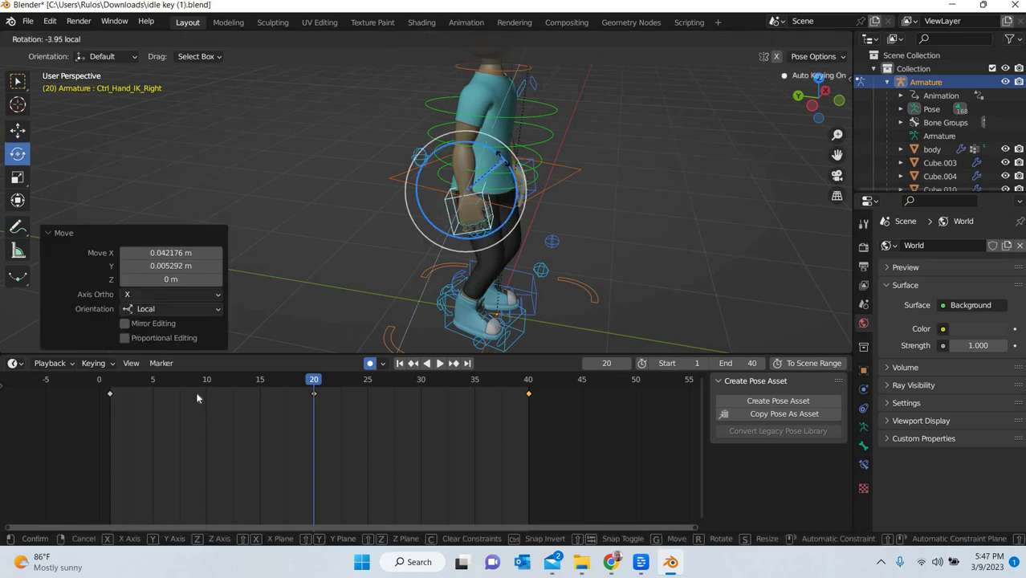
pyautogui.moveTo(198, 398); pyautogui.dragTo(454, 228)
pyautogui.click(114, 381)
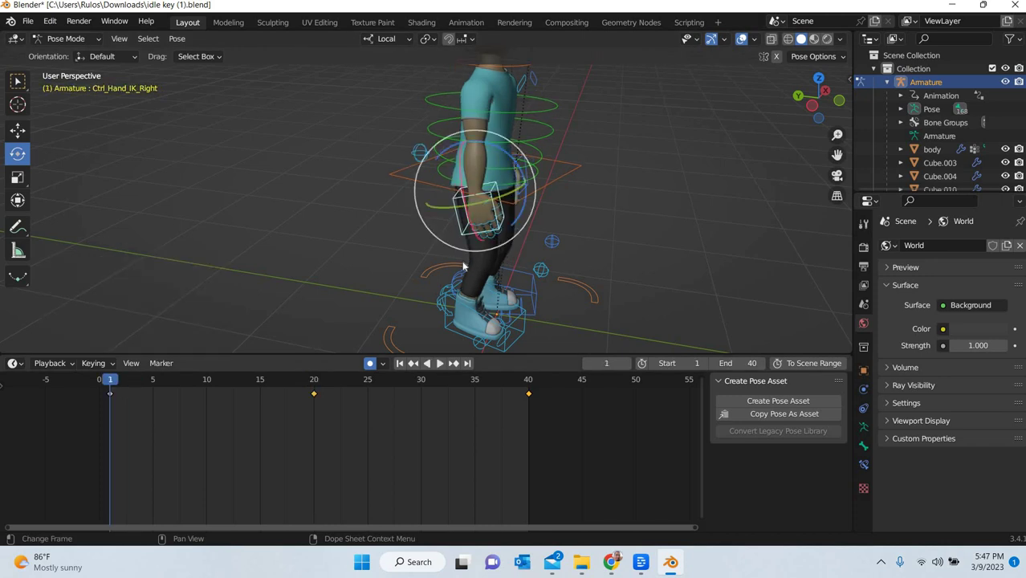
pyautogui.moveTo(463, 266); pyautogui.dragTo(530, 288, button='middle')
pyautogui.press('space')
pyautogui.press('space')
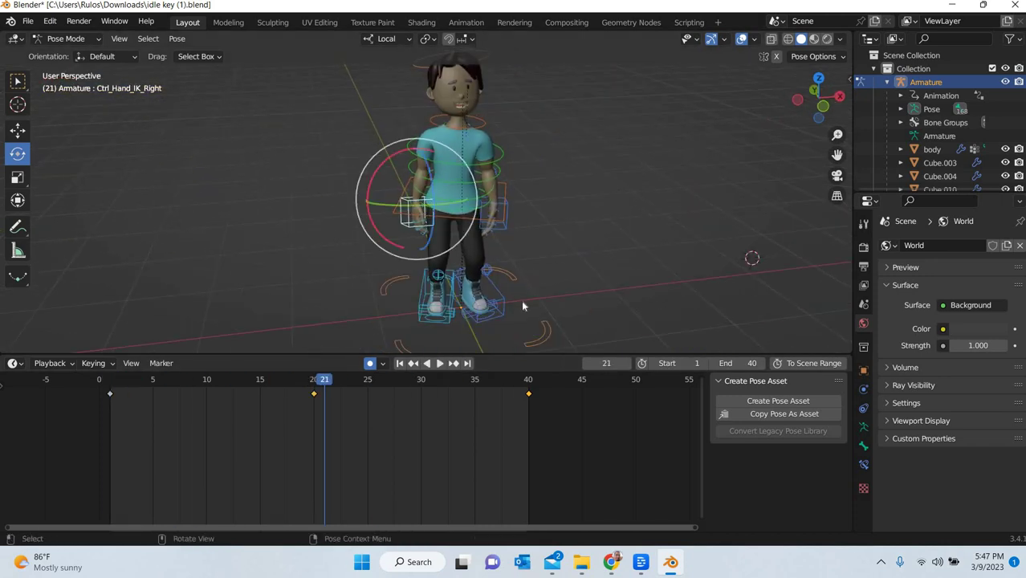
# At frame 1, move the right leg pole control about 0.024 m along its local X axis
pyautogui.keyDown('shift'); pyautogui.moveTo(445, 274); pyautogui.dragTo(374, 256, button='middle'); pyautogui.keyUp('shift')
pyautogui.scroll(2, 432, 250)
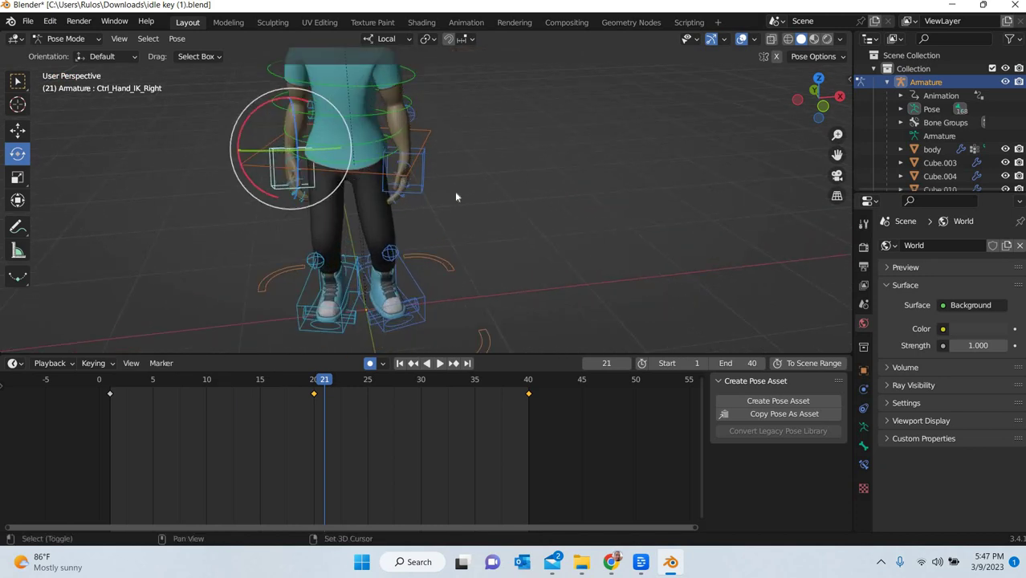
pyautogui.keyDown('shift'); pyautogui.moveTo(297, 271); pyautogui.dragTo(314, 221, button='middle'); pyautogui.keyUp('shift')
pyautogui.hotkey('ctrl', 'z')
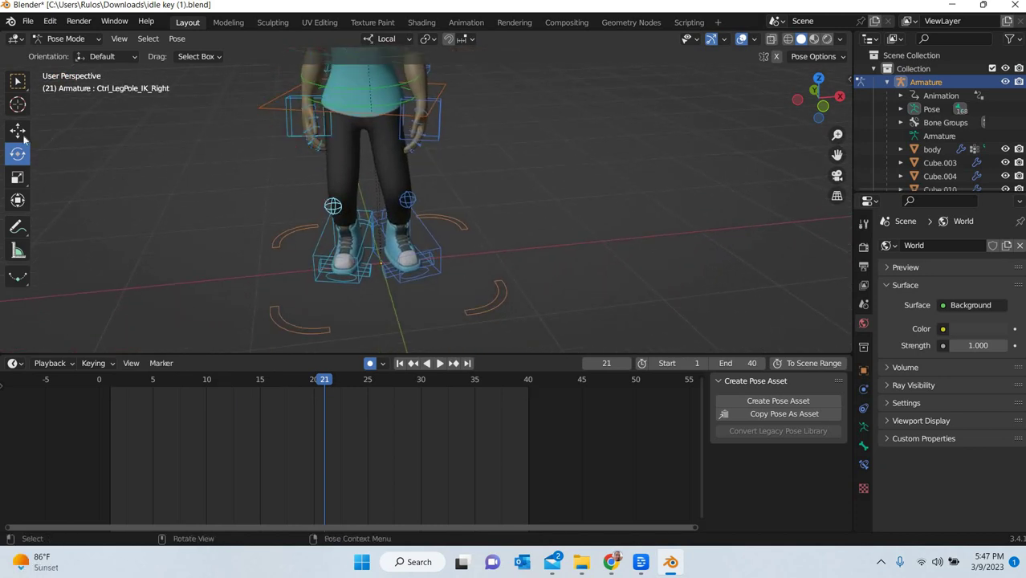
pyautogui.hotkey('shift', 'space')
pyautogui.press('g')
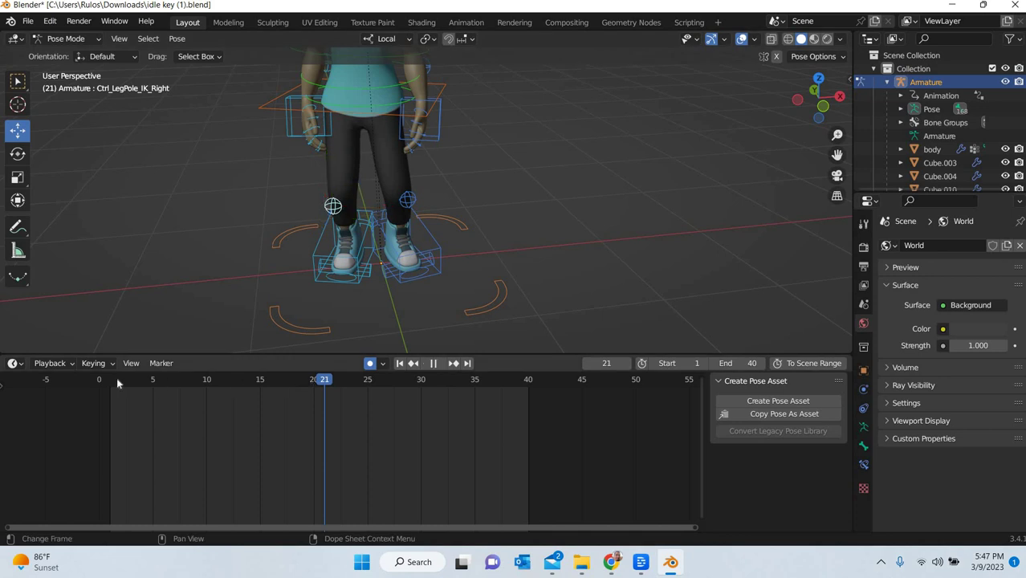
pyautogui.press('Escape')
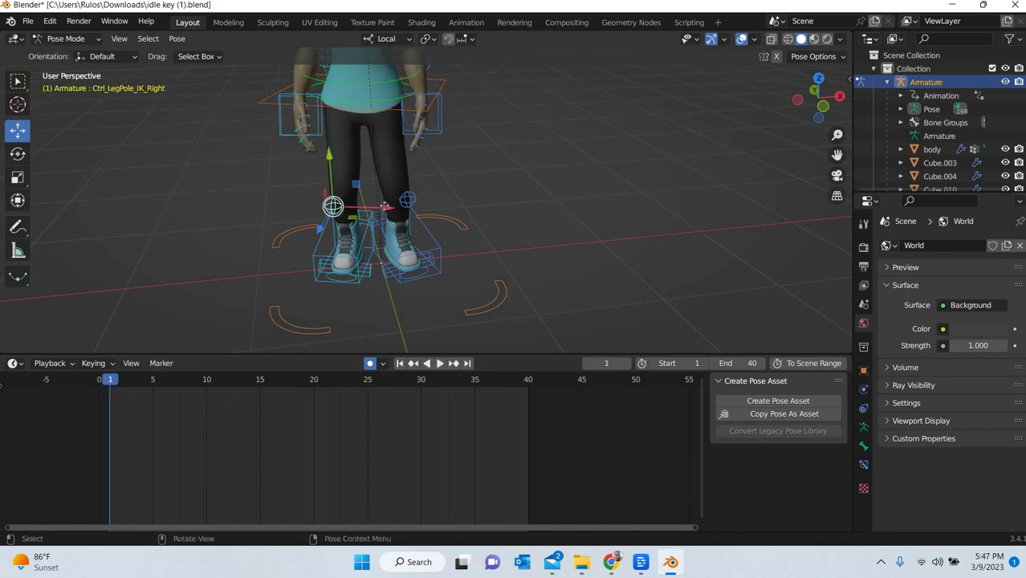
pyautogui.moveTo(385, 206); pyautogui.dragTo(386, 207)
# Copy the right leg pole's frame 1 keyframe to frame 40 and shift the pole slightly outward along local X at frame 20
pyautogui.click(272, 355)
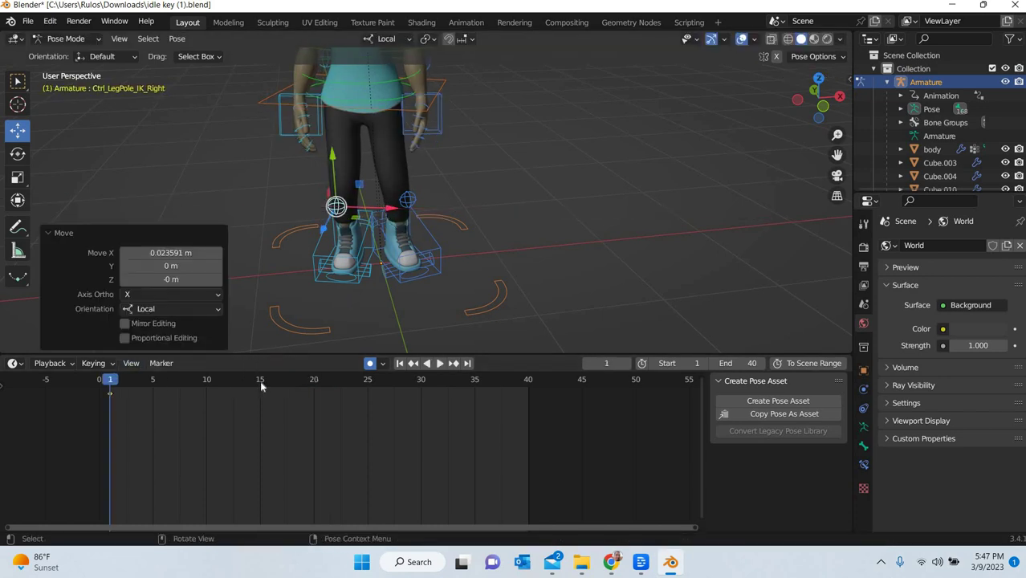
pyautogui.click(115, 384)
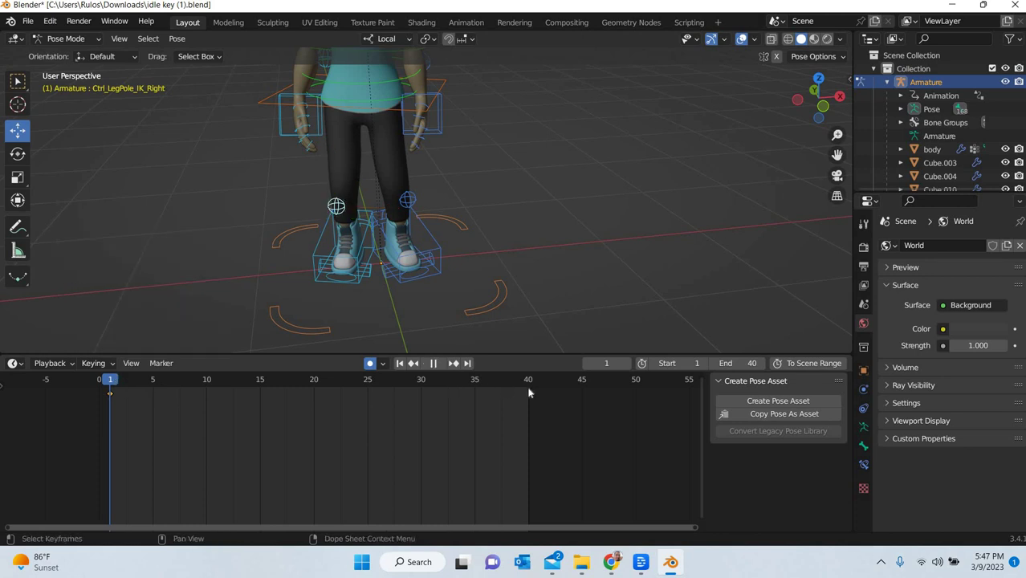
pyautogui.click(528, 392)
pyautogui.press('i')
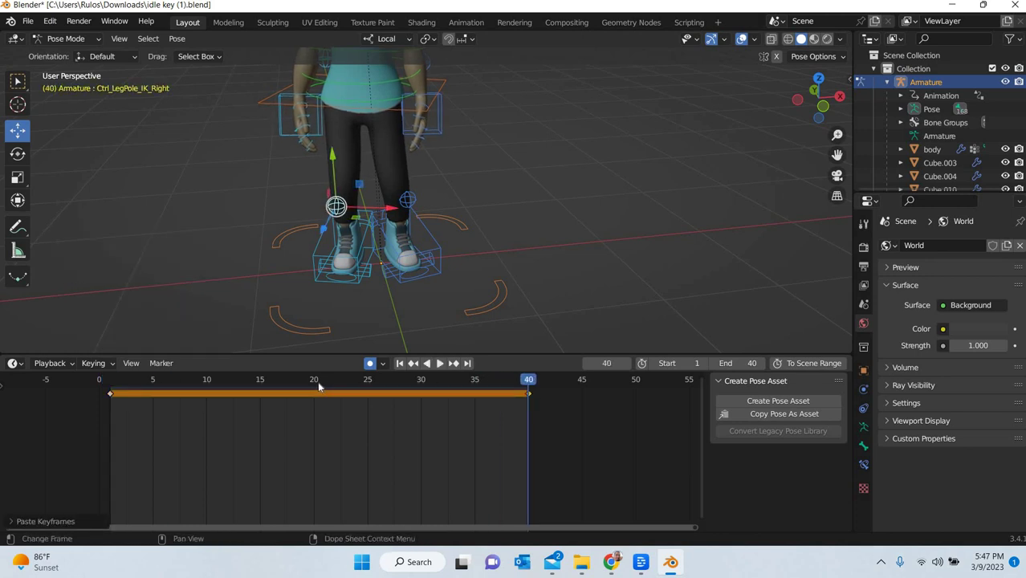
pyautogui.click(317, 381)
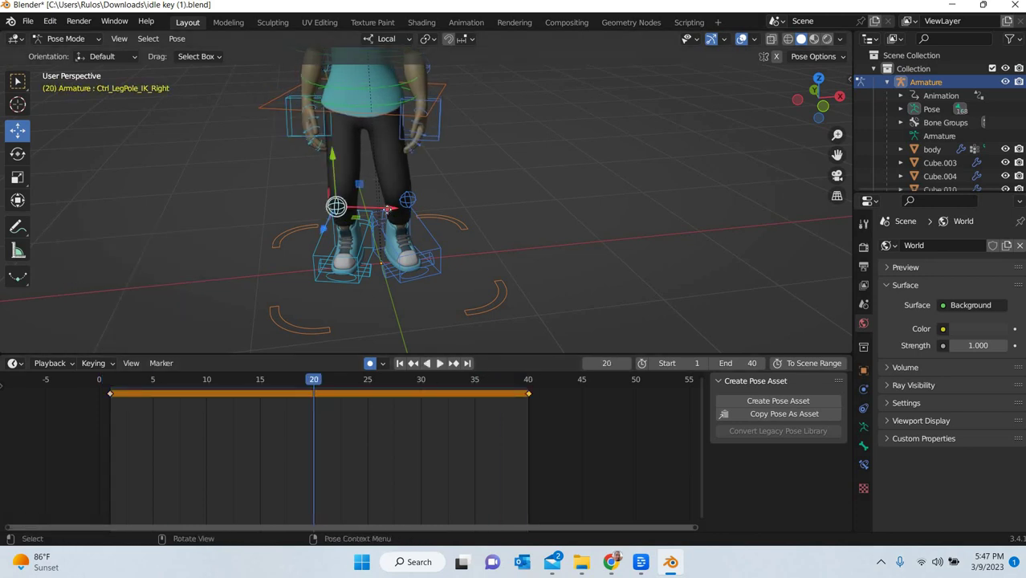
pyautogui.moveTo(387, 210); pyautogui.dragTo(249, 381)
# Move the left leg pole control about -0.033 m along local X at frame 20 and slightly outward along local X at frame 1
pyautogui.click(407, 200)
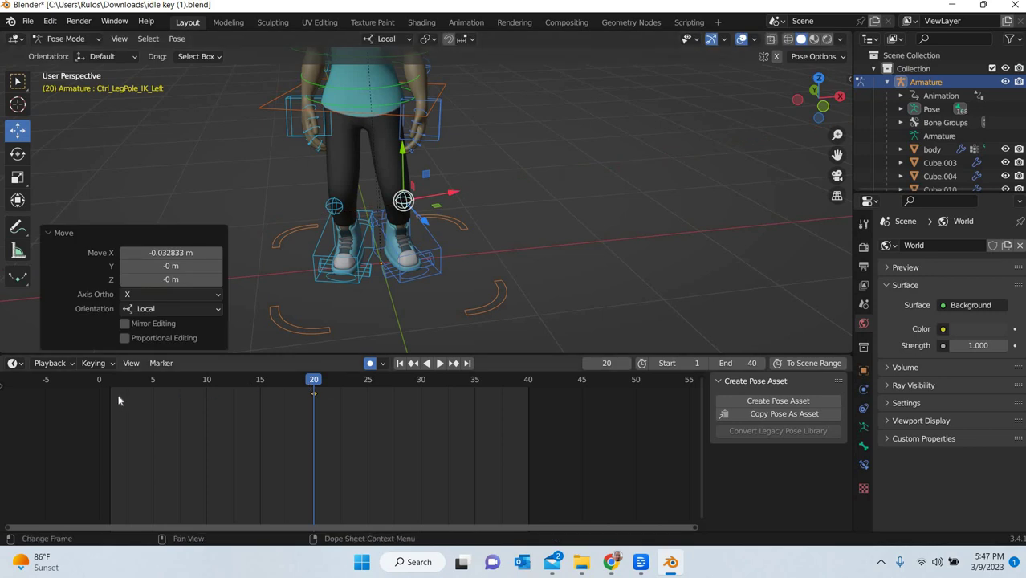
pyautogui.moveTo(118, 397); pyautogui.dragTo(112, 389)
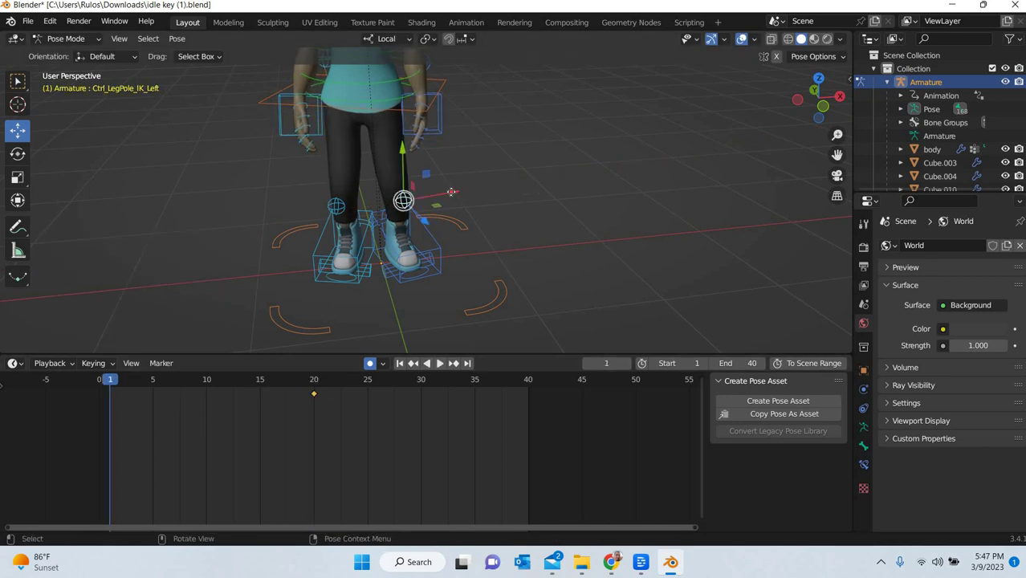
pyautogui.moveTo(452, 192); pyautogui.dragTo(477, 207)
# Copy the left leg pole's frame 1 keyframe to frame 40 and return to frame 1
pyautogui.click(526, 415)
pyautogui.hotkey('ctrl', 'v')
pyautogui.moveTo(160, 379); pyautogui.dragTo(112, 385)
pyautogui.press('space')
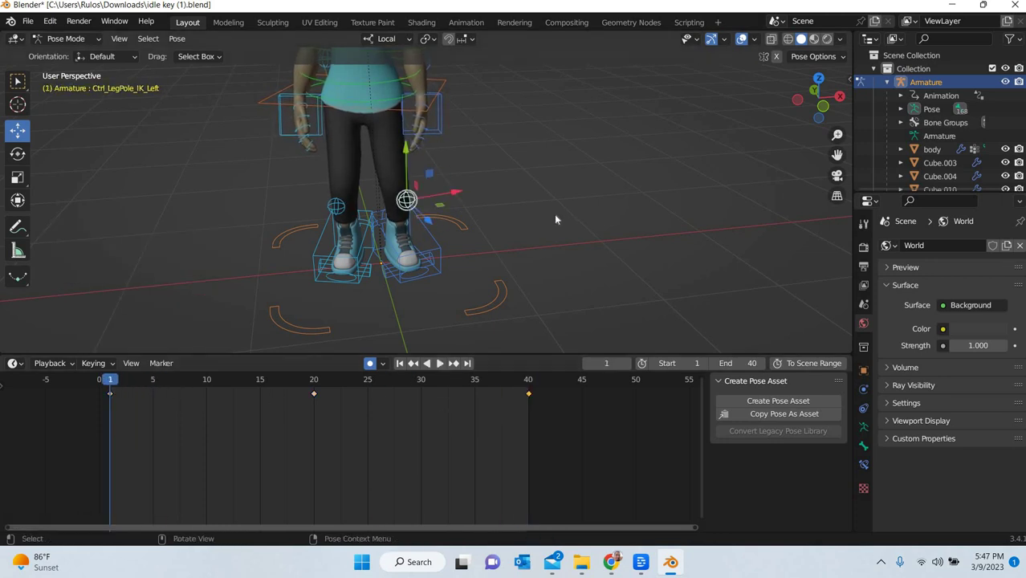
# Play the loop from a front view and scrub between frames 1 and 40 to examine the leg motion
pyautogui.click(554, 213)
pyautogui.scroll(-2, 533, 210)
pyautogui.moveTo(548, 262); pyautogui.dragTo(593, 245, button='middle')
pyautogui.press('space')
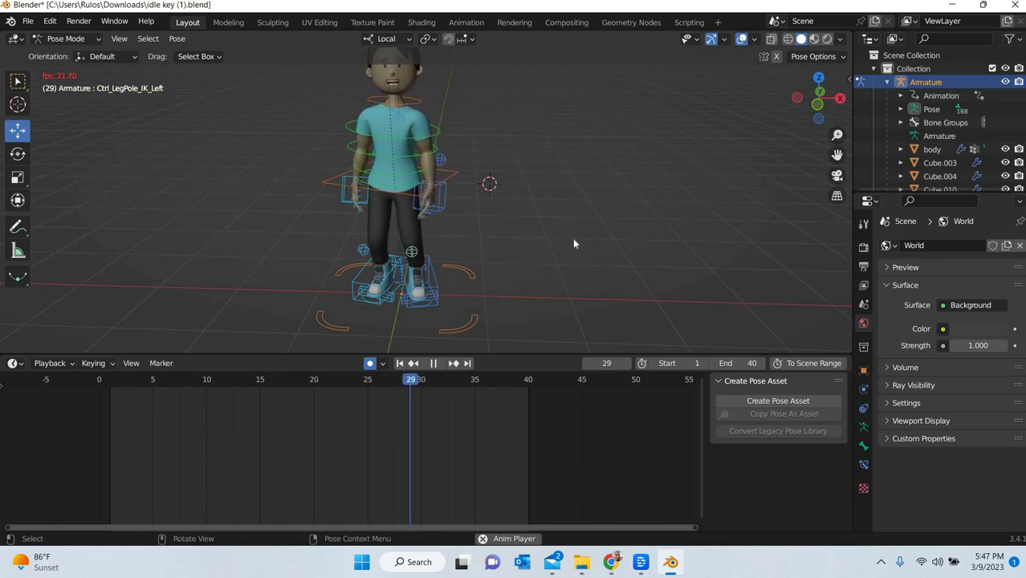
pyautogui.press('space')
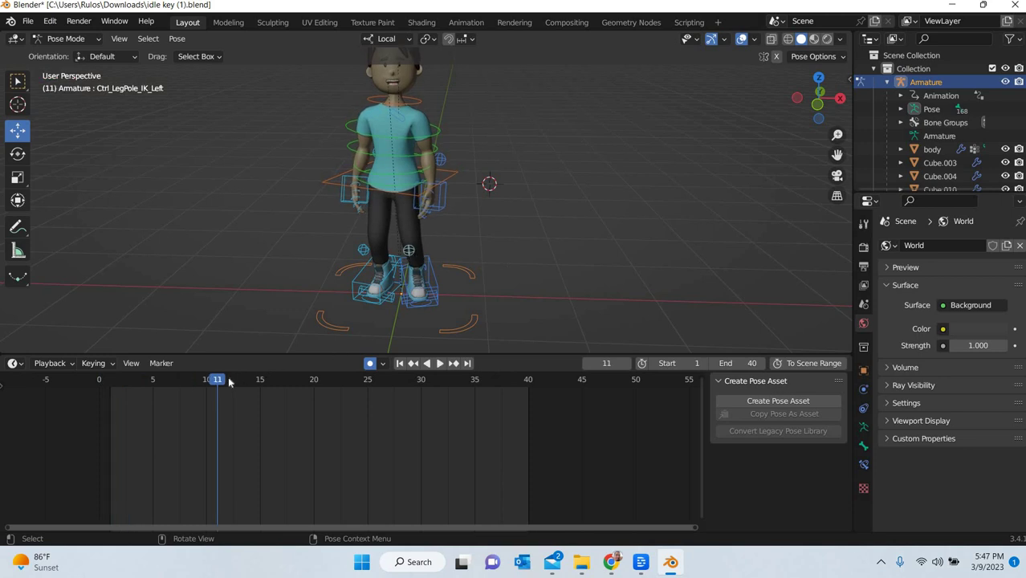
pyautogui.moveTo(206, 381); pyautogui.dragTo(98, 391)
pyautogui.press('space')
pyautogui.moveTo(285, 400); pyautogui.dragTo(527, 405)
pyautogui.moveTo(323, 408); pyautogui.dragTo(110, 412)
pyautogui.click(111, 413)
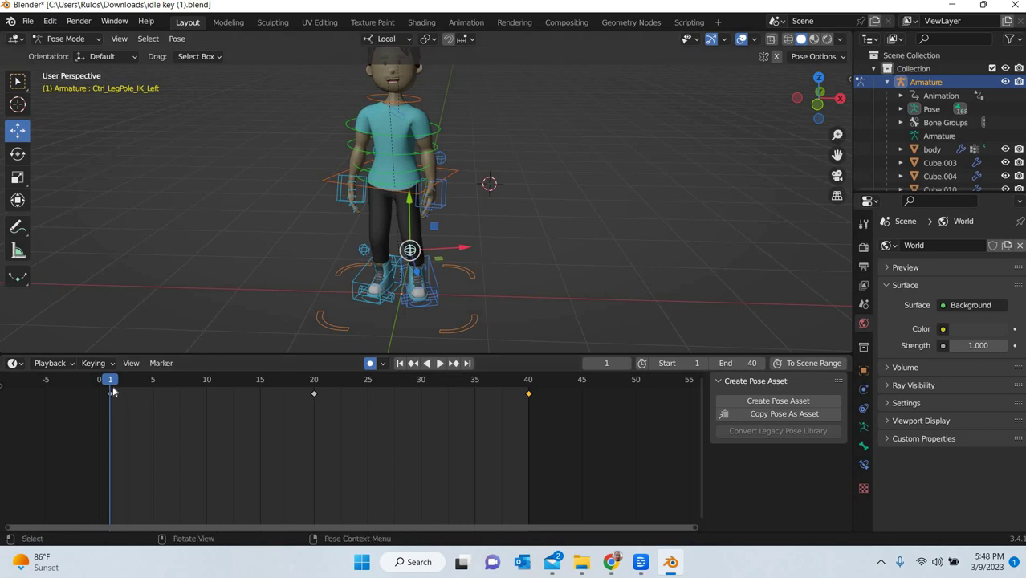
# At frame 20, move the right leg pole control about -0.056 m along its local X axis and play the loop
pyautogui.click(364, 250)
pyautogui.press('space')
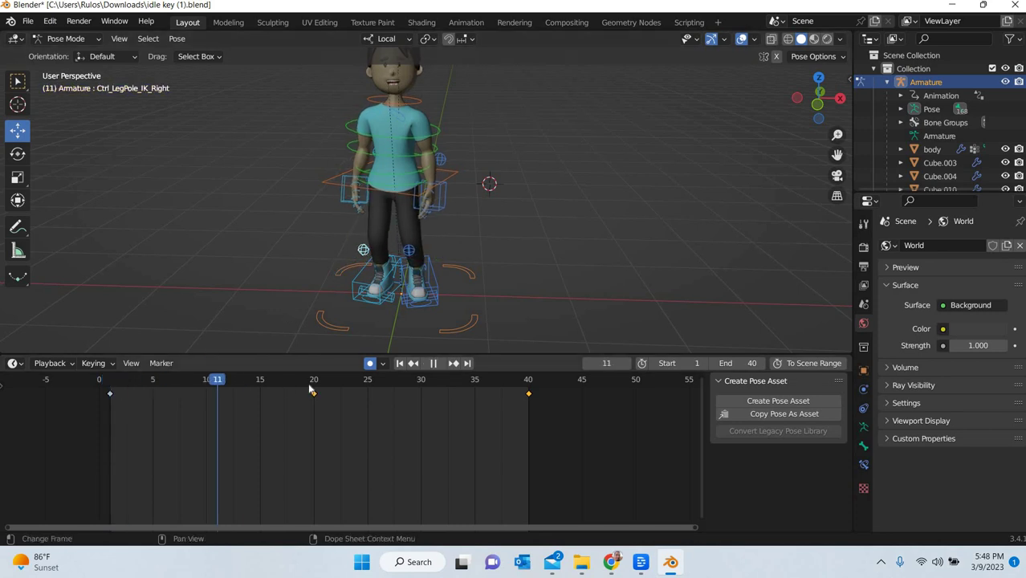
pyautogui.press('space')
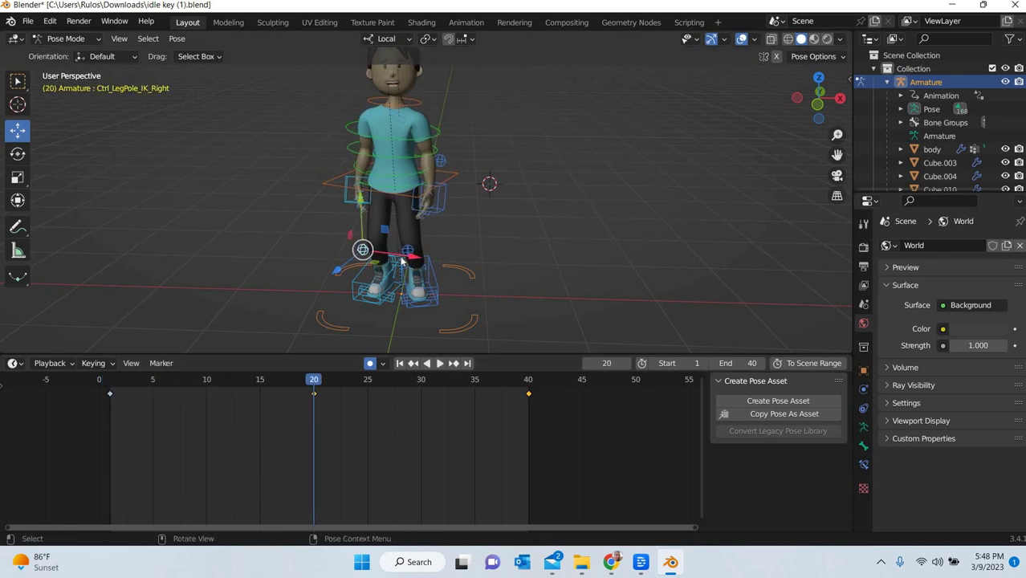
pyautogui.moveTo(402, 261); pyautogui.dragTo(397, 261)
pyautogui.press('space')
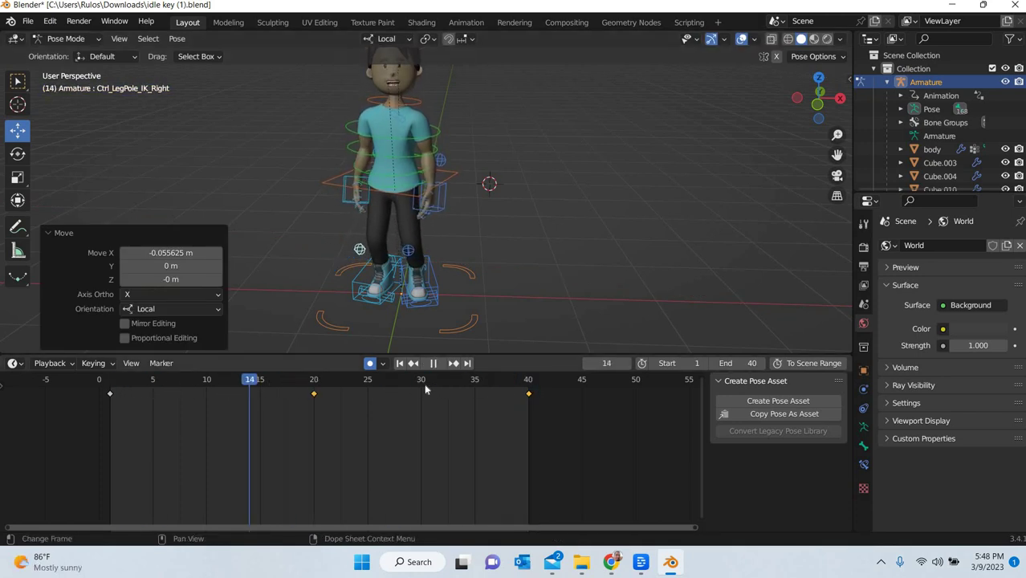
pyautogui.press('space')
# At frame 1, move the left arm pole control slightly along its local X axis
pyautogui.moveTo(320, 270); pyautogui.dragTo(434, 210, button='middle')
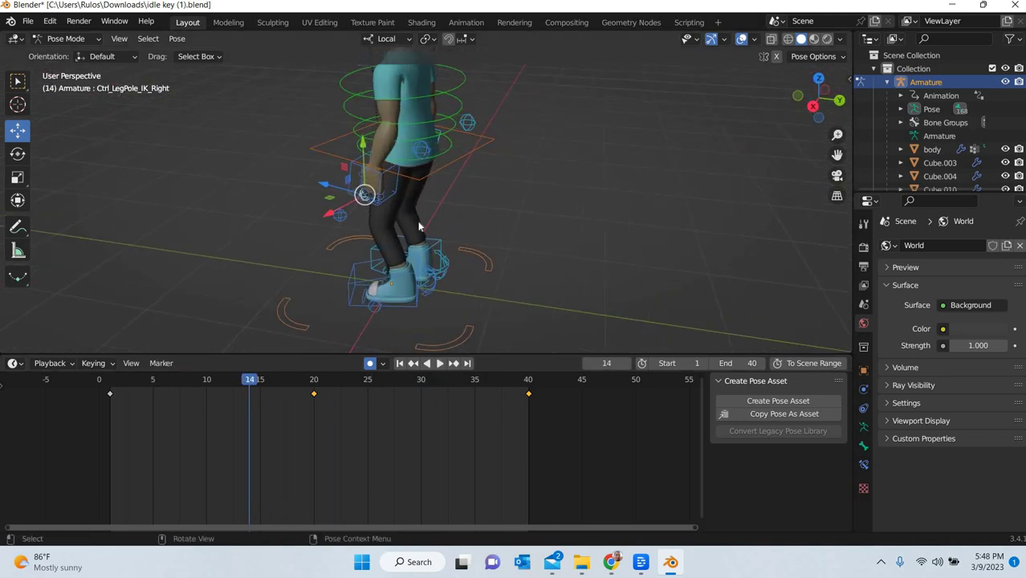
pyautogui.moveTo(248, 379); pyautogui.dragTo(109, 381)
pyautogui.press('space')
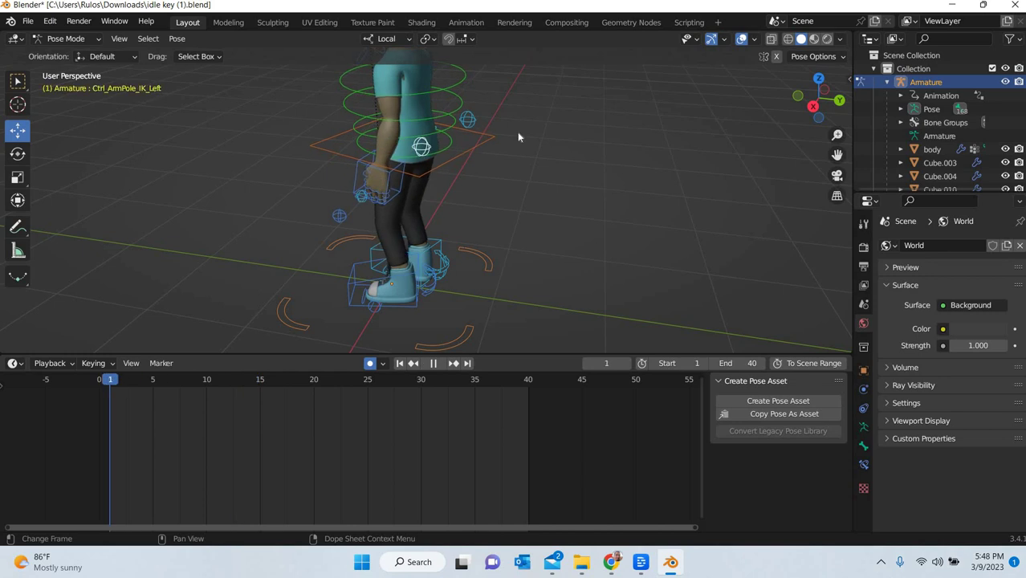
pyautogui.moveTo(388, 169); pyautogui.dragTo(337, 291)
# Copy the left arm pole's frame 1 keyframe to frame 40 and go to frame 20
pyautogui.hotkey('ctrl', 'c')
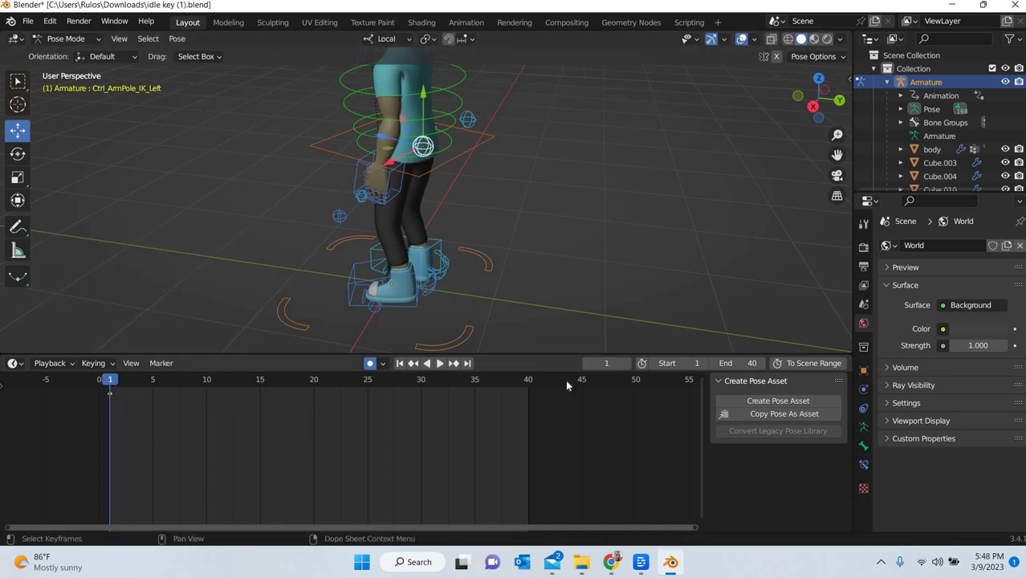
pyautogui.moveTo(528, 384); pyautogui.dragTo(528, 385)
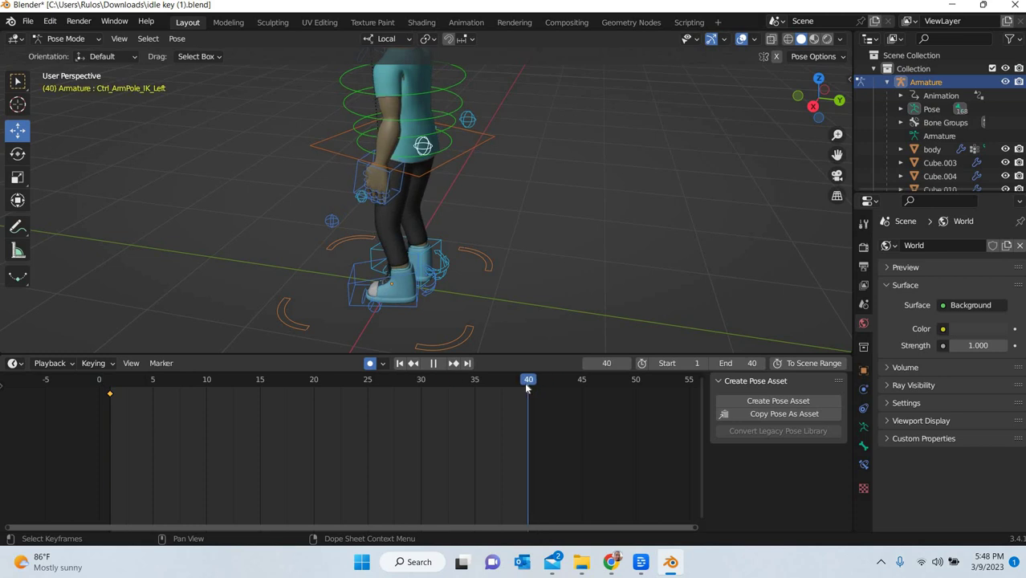
pyautogui.hotkey('ctrl', 'v')
pyautogui.click(312, 383)
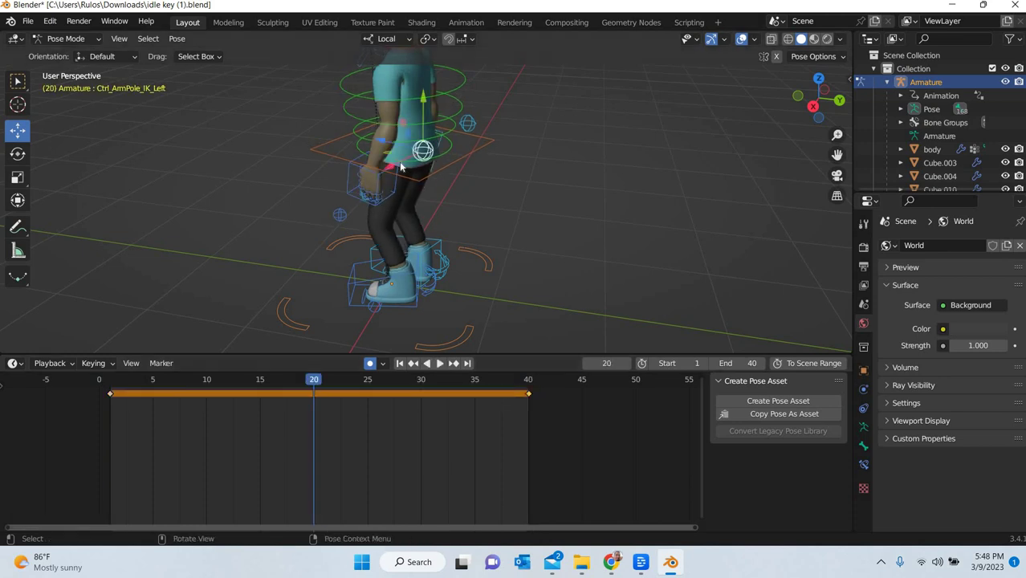
# At frame 20, move the left arm pole control about 0.038 m and the right one about 0.021 m along their local X axes
pyautogui.moveTo(395, 165); pyautogui.dragTo(482, 208)
pyautogui.moveTo(494, 146); pyautogui.dragTo(485, 156, button='middle')
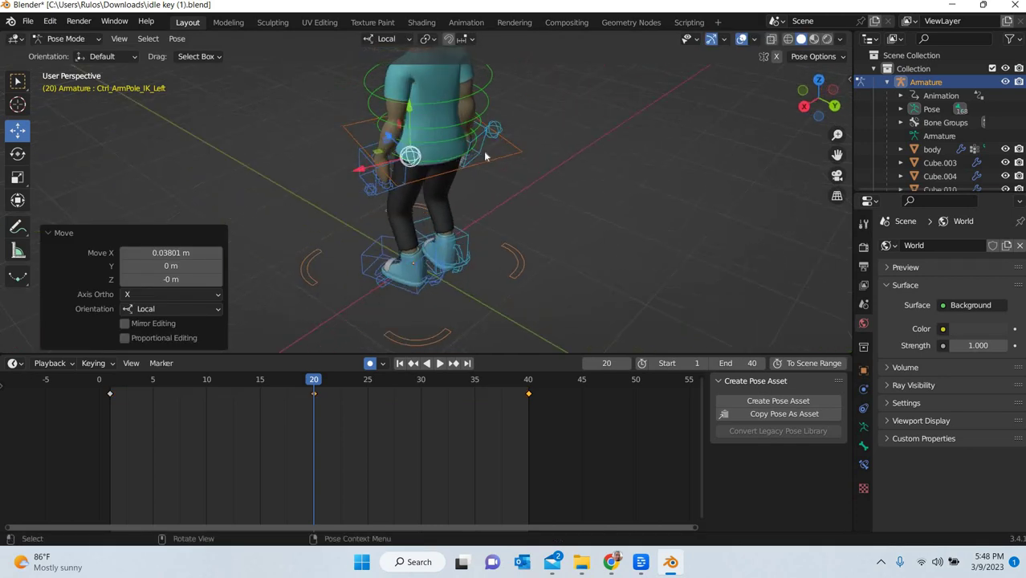
pyautogui.click(494, 129)
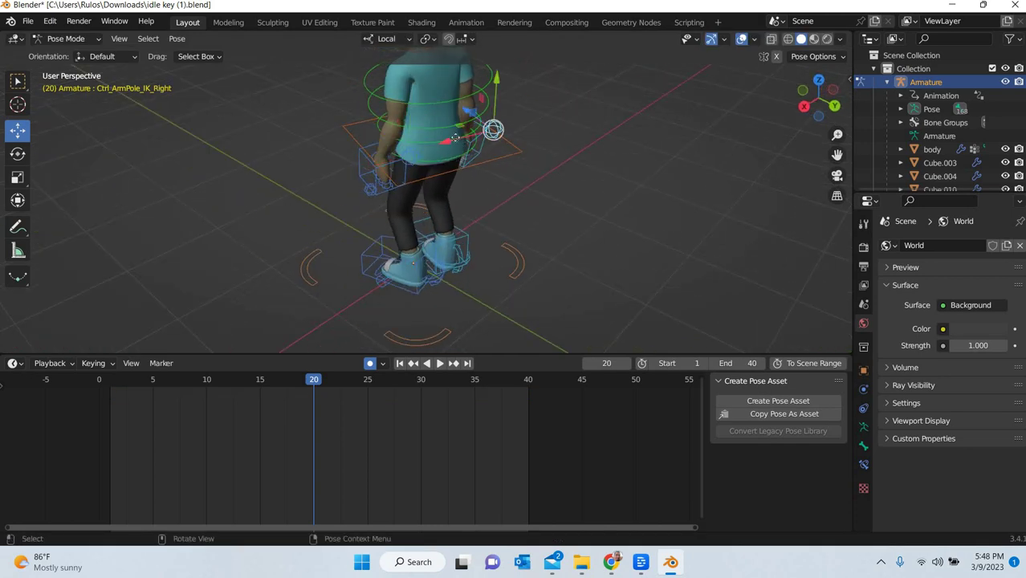
pyautogui.moveTo(455, 139); pyautogui.dragTo(452, 139)
# At frame 1, move the right arm pole control about -0.04 m along its local X axis
pyautogui.click(113, 384)
pyautogui.press('space')
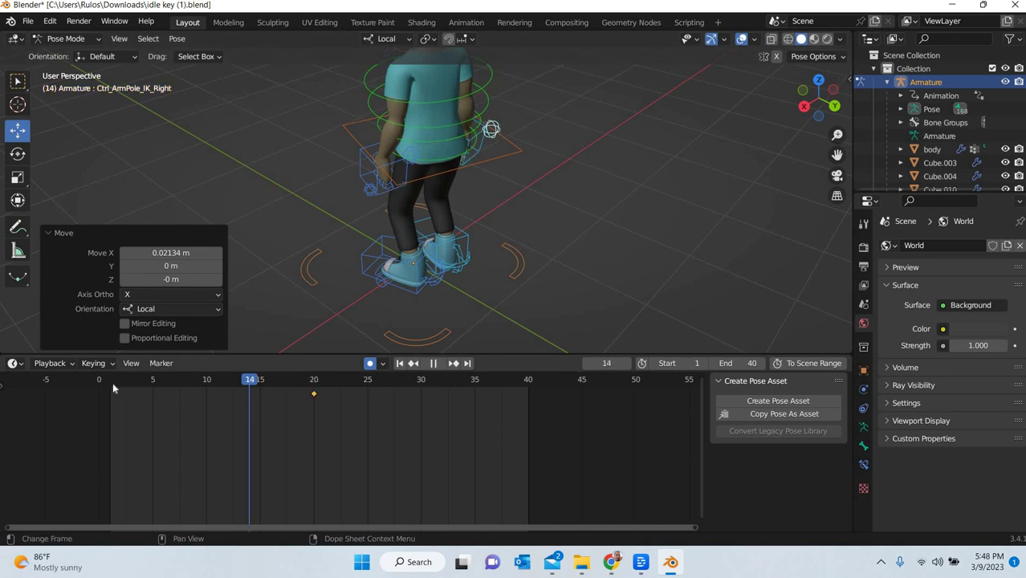
pyautogui.moveTo(113, 383); pyautogui.dragTo(111, 382)
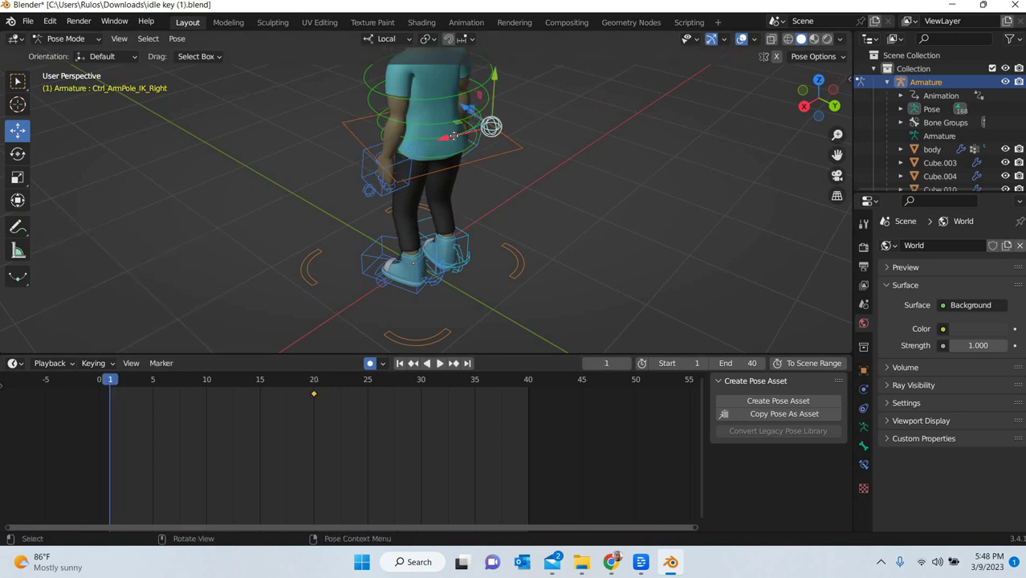
pyautogui.moveTo(454, 136); pyautogui.dragTo(435, 241)
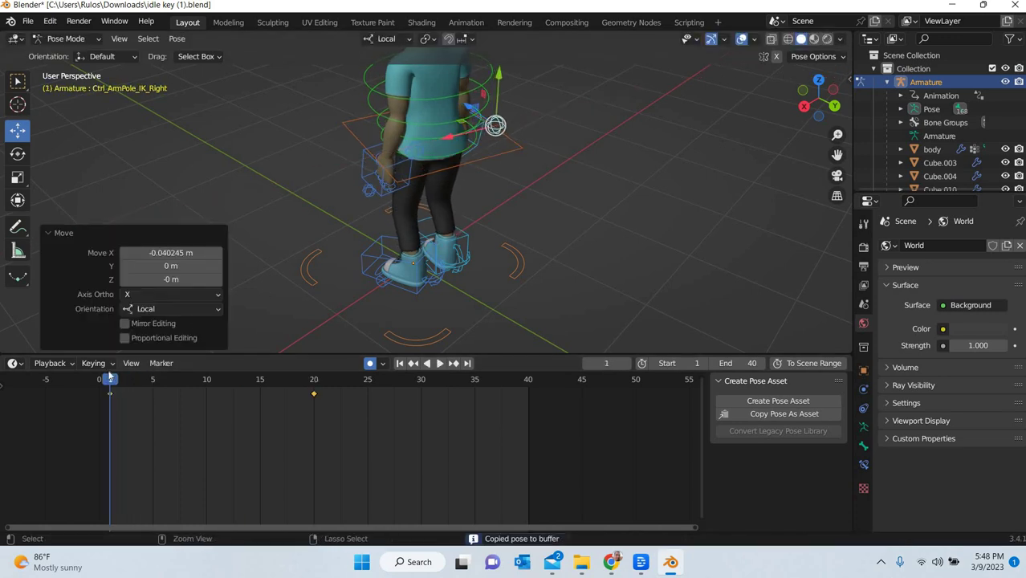
# Copy the right arm pole's frame 1 keyframe to frame 40 and play the loop from behind the character
pyautogui.moveTo(509, 380); pyautogui.dragTo(526, 379)
pyautogui.hotkey('ctrl', 'v')
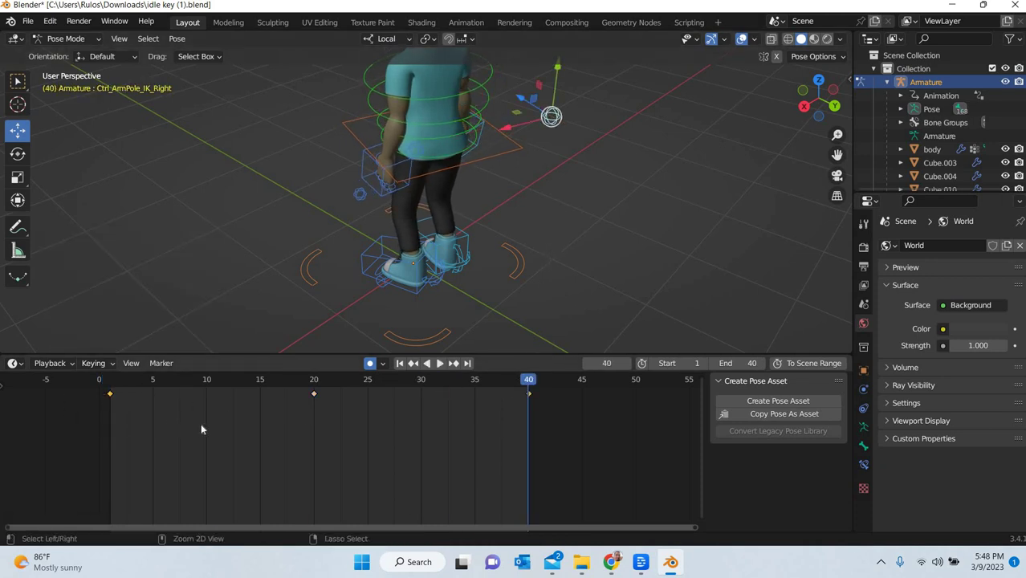
pyautogui.hotkey('ctrl', 'v')
pyautogui.moveTo(526, 251); pyautogui.dragTo(107, 378, button='middle')
pyautogui.press('space')
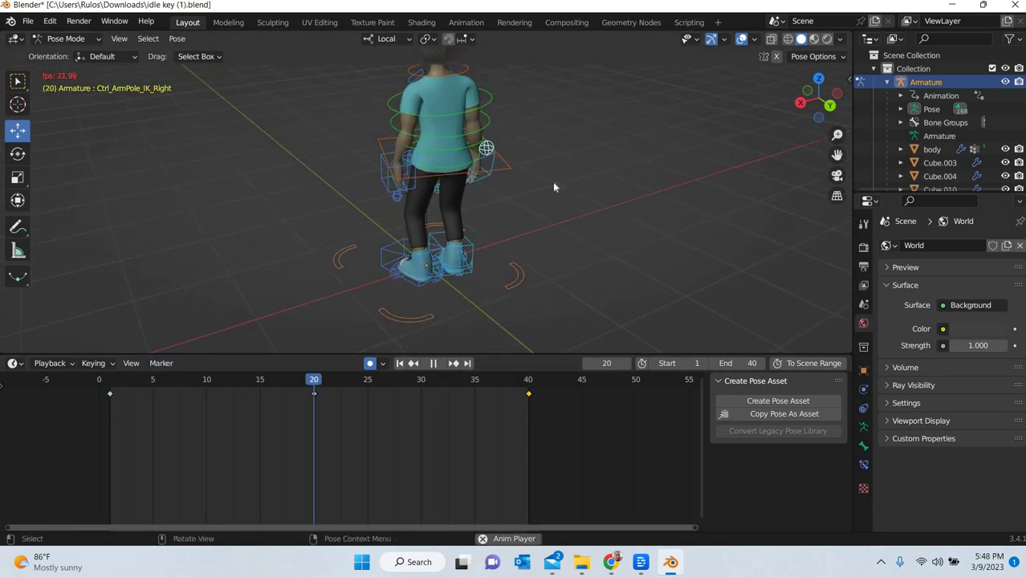
pyautogui.press('space')
# At frame 1, move the right hand control about -0.025 m along its local Y axis
pyautogui.moveTo(438, 233); pyautogui.dragTo(311, 249, button='middle')
pyautogui.scroll(2, 314, 345)
pyautogui.click(120, 393)
pyautogui.press('space')
pyautogui.press('Escape')
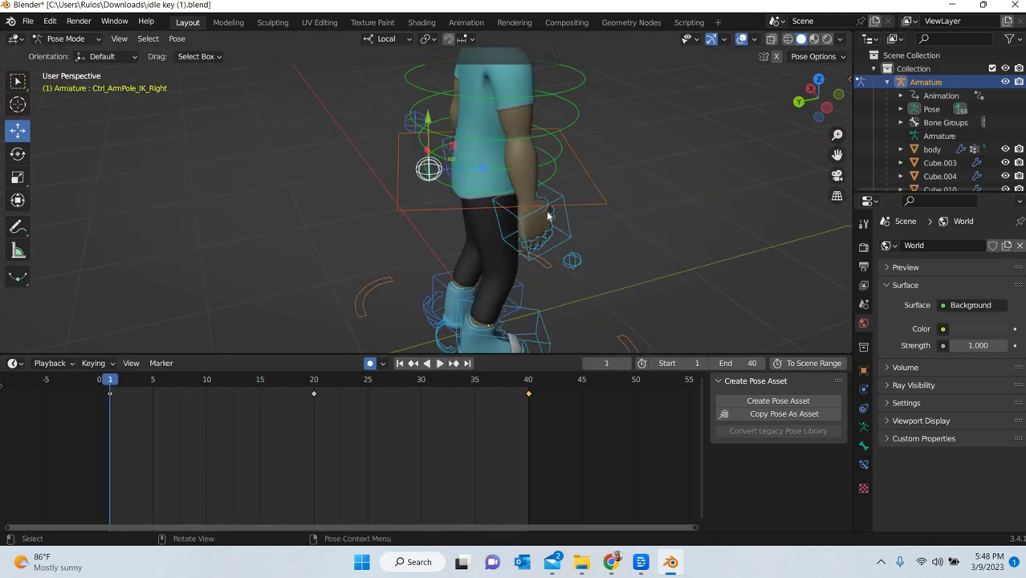
pyautogui.click(538, 235)
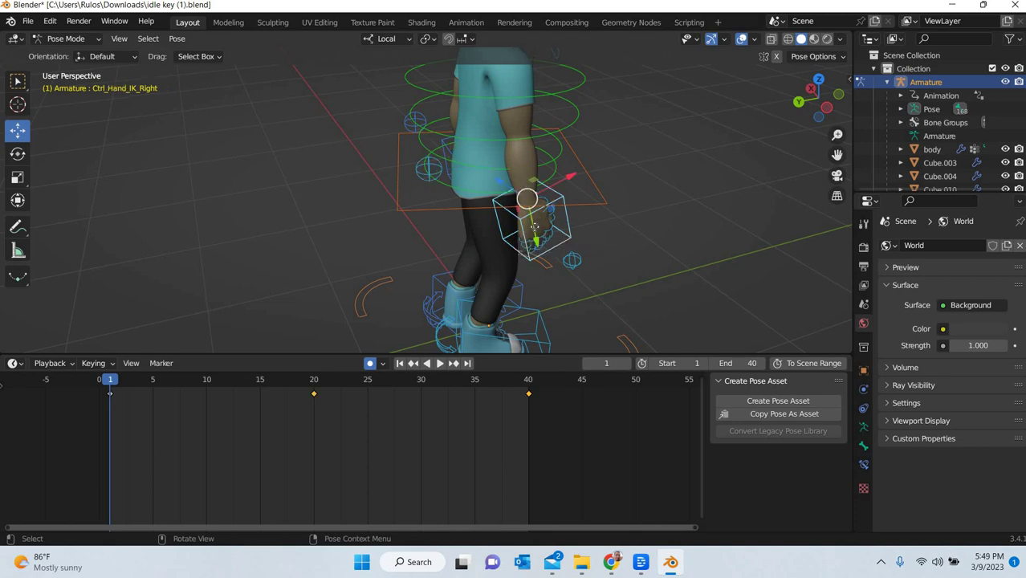
pyautogui.moveTo(536, 230); pyautogui.dragTo(491, 273)
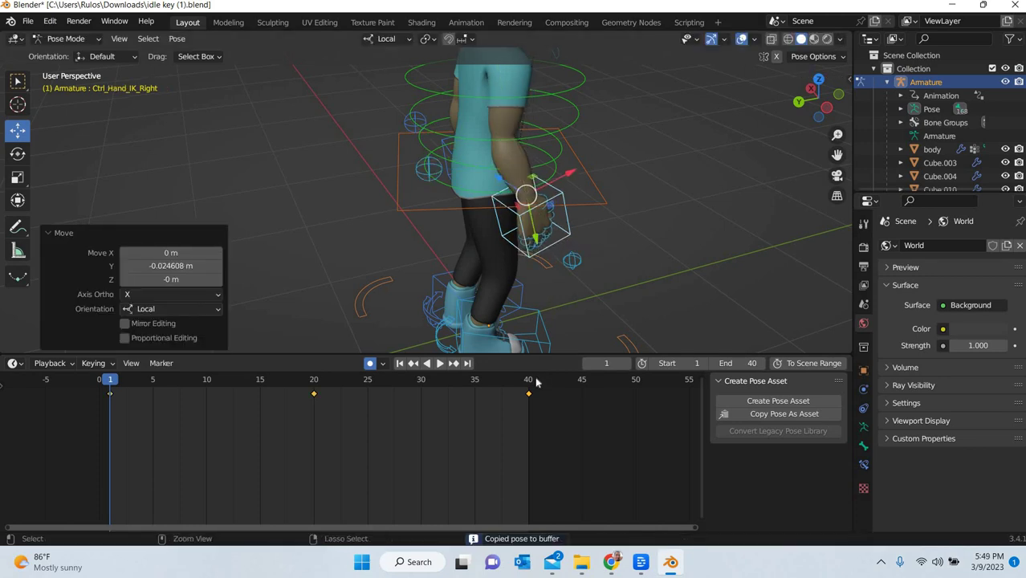
# Copy the right hand control's frame 1 keyframe to frame 40, undoing any wrong pose pasted there first
pyautogui.click(526, 384)
pyautogui.hotkey('ctrl', 'v')
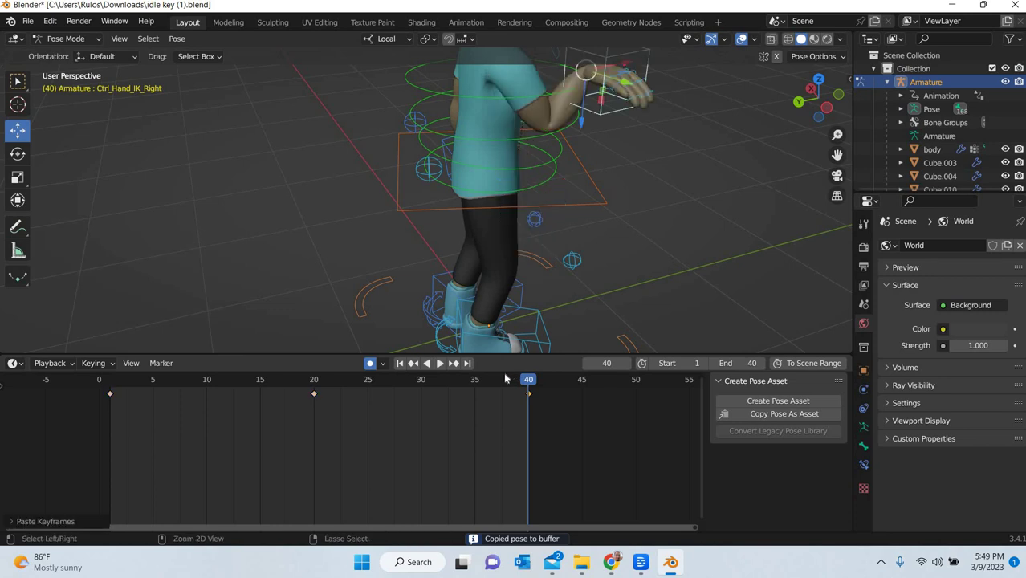
pyautogui.hotkey('ctrl', 'z')
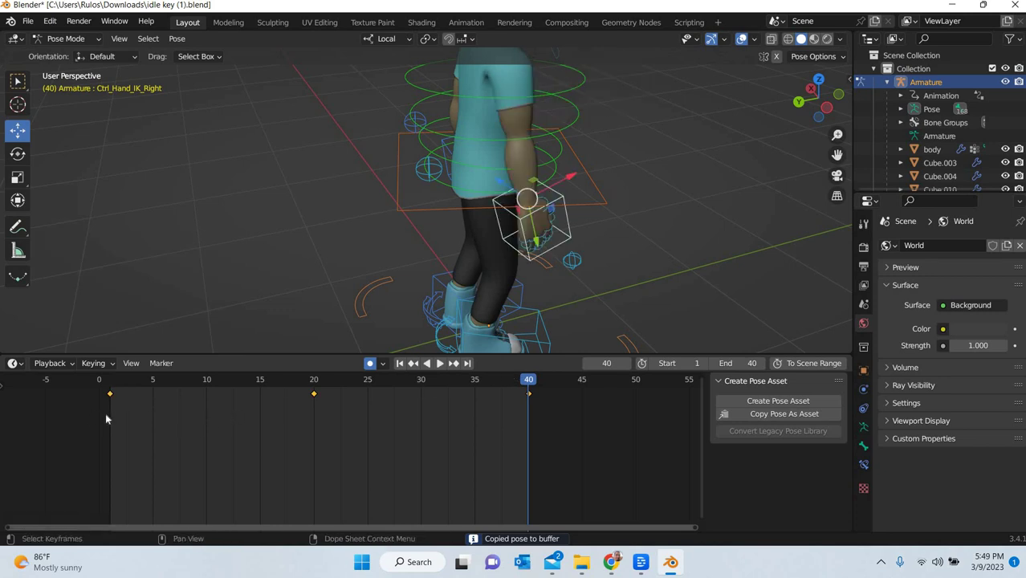
pyautogui.moveTo(95, 389); pyautogui.dragTo(202, 416)
pyautogui.hotkey('ctrl', 'c')
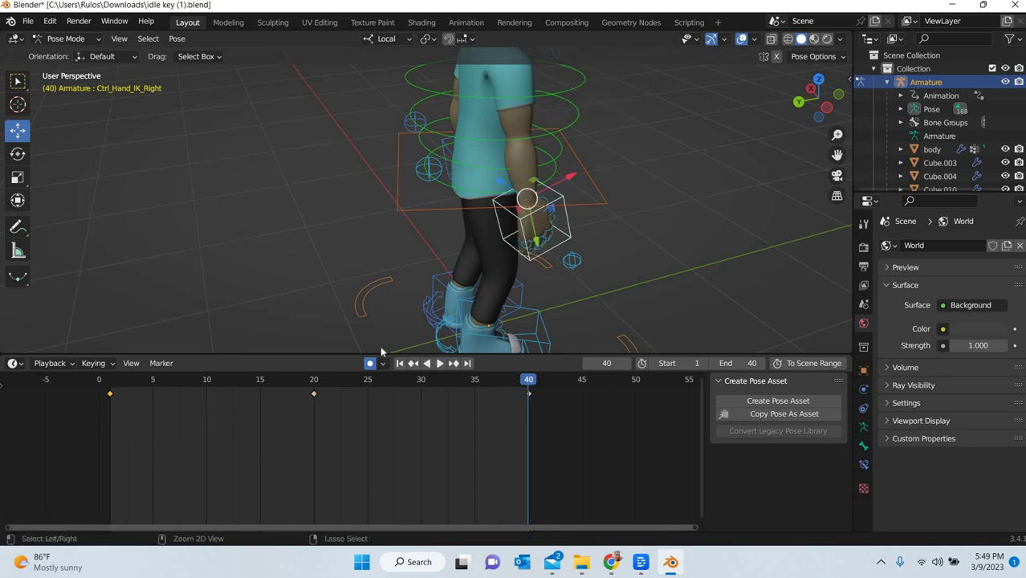
pyautogui.hotkey('ctrl', 'v')
# Deselect the controls and play the loop from frame 1 in a front view to examine the motion
pyautogui.moveTo(396, 258); pyautogui.dragTo(209, 277, button='middle')
pyautogui.moveTo(118, 385); pyautogui.dragTo(111, 384)
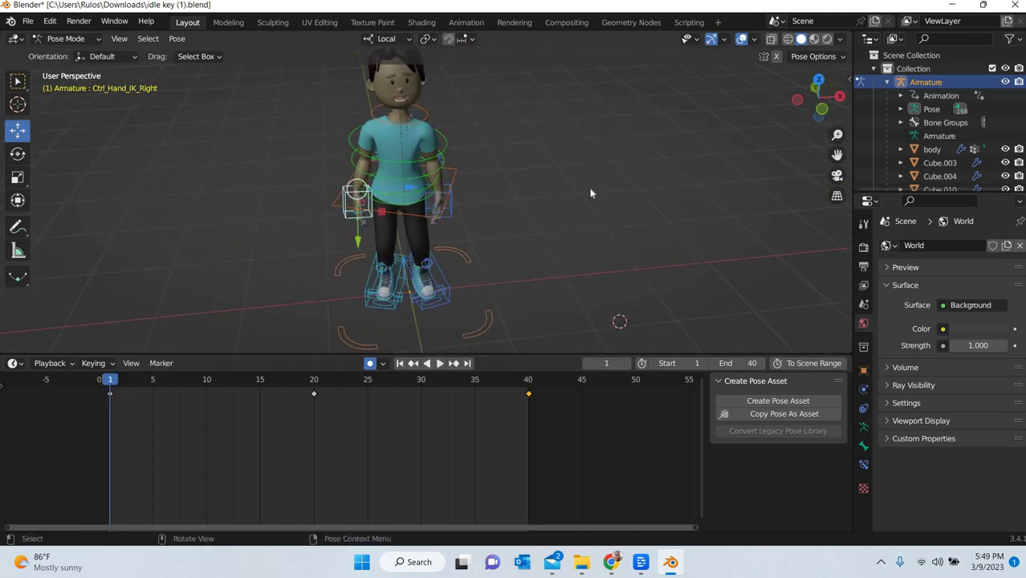
pyautogui.click(592, 183)
pyautogui.press('space')
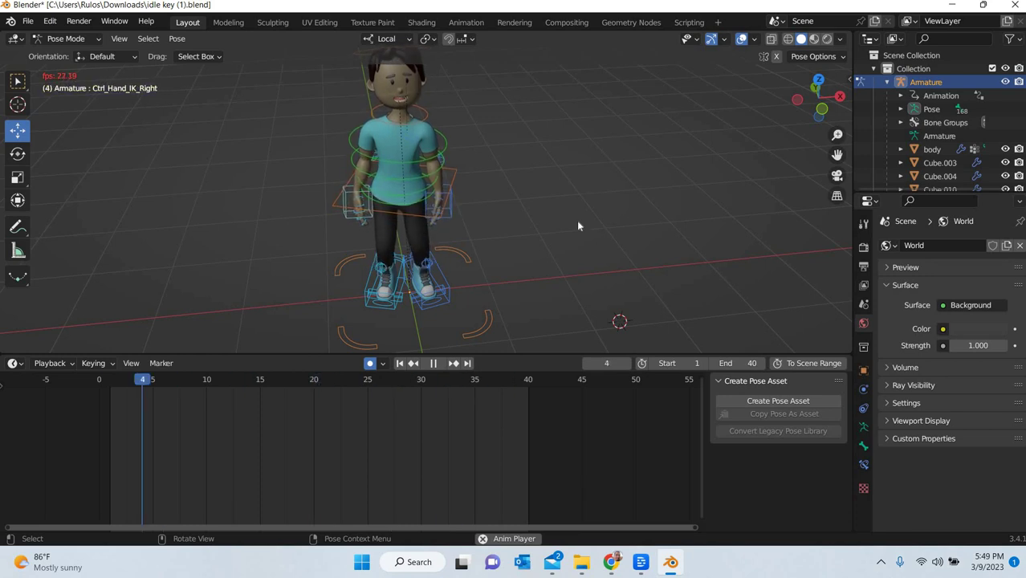
pyautogui.press('space')
# Copy the left leg pole control's frame 40 keyframe to frame 1 and play the loop
pyautogui.click(425, 263)
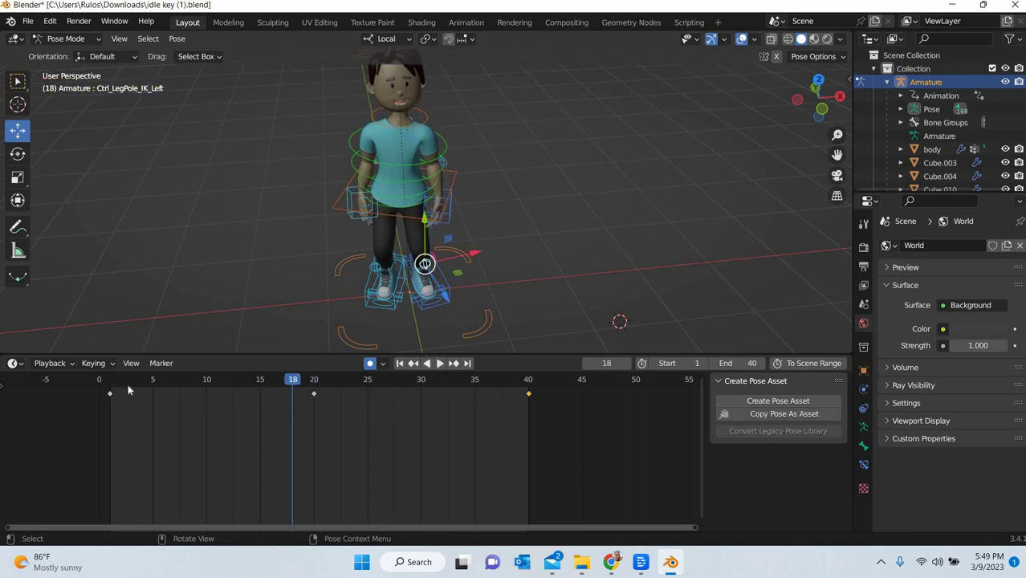
pyautogui.click(113, 386)
pyautogui.press('space')
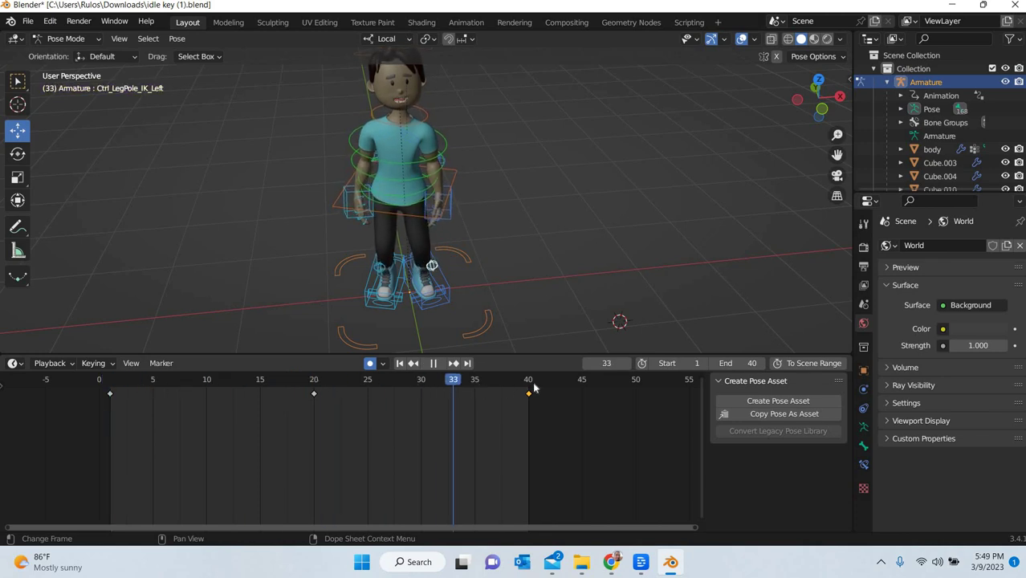
pyautogui.click(399, 364)
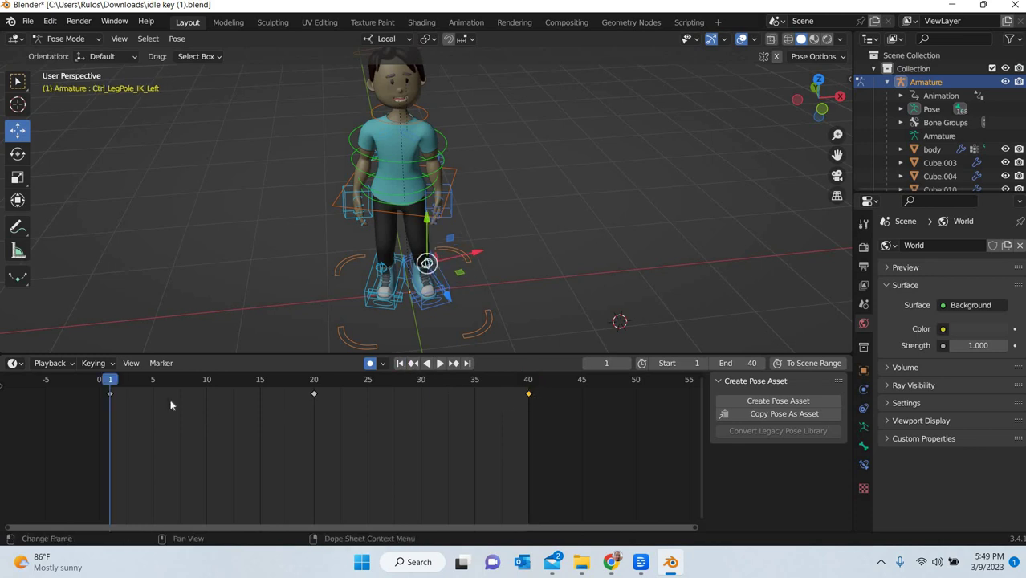
pyautogui.hotkey('ctrl', 'v')
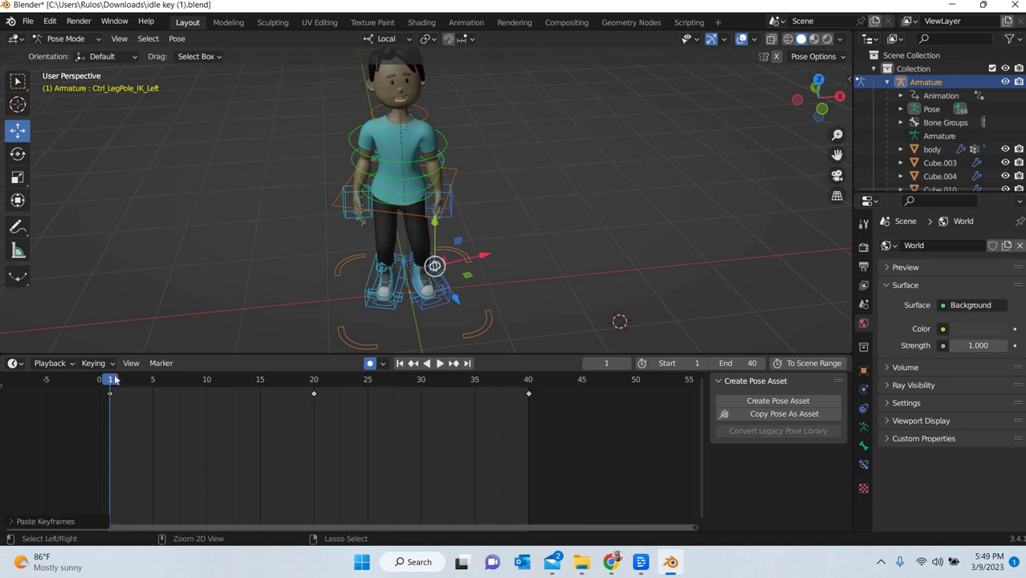
pyautogui.press('space')
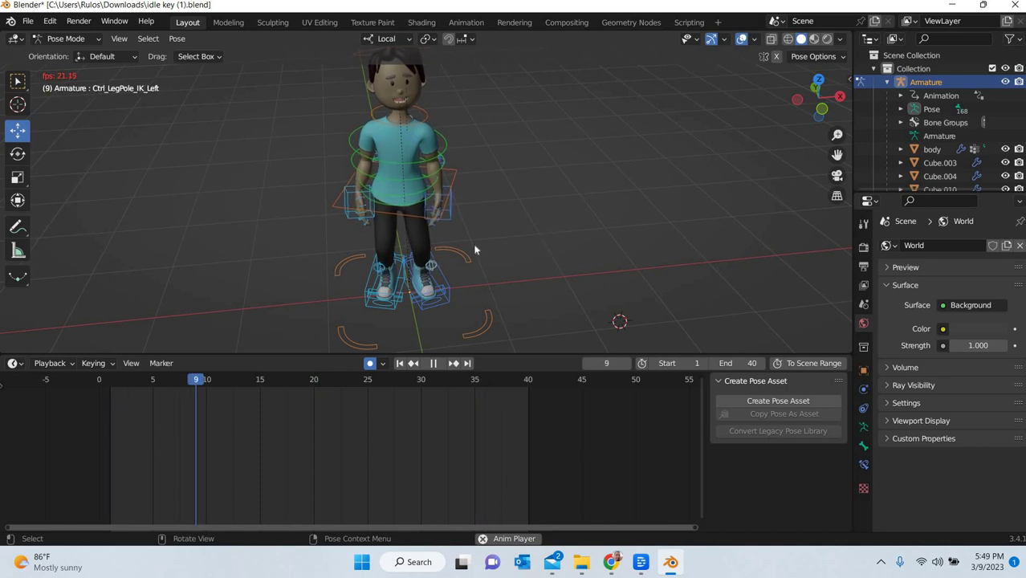
pyautogui.press('space')
# Switch to Object Mode, select the head mesh and try its smile shape key at about 0.8 on frame 10
pyautogui.scroll(4, 474, 201)
pyautogui.scroll(-1, 467, 241)
pyautogui.keyDown('shift'); pyautogui.moveTo(469, 212); pyautogui.dragTo(461, 194, button='middle'); pyautogui.keyUp('shift')
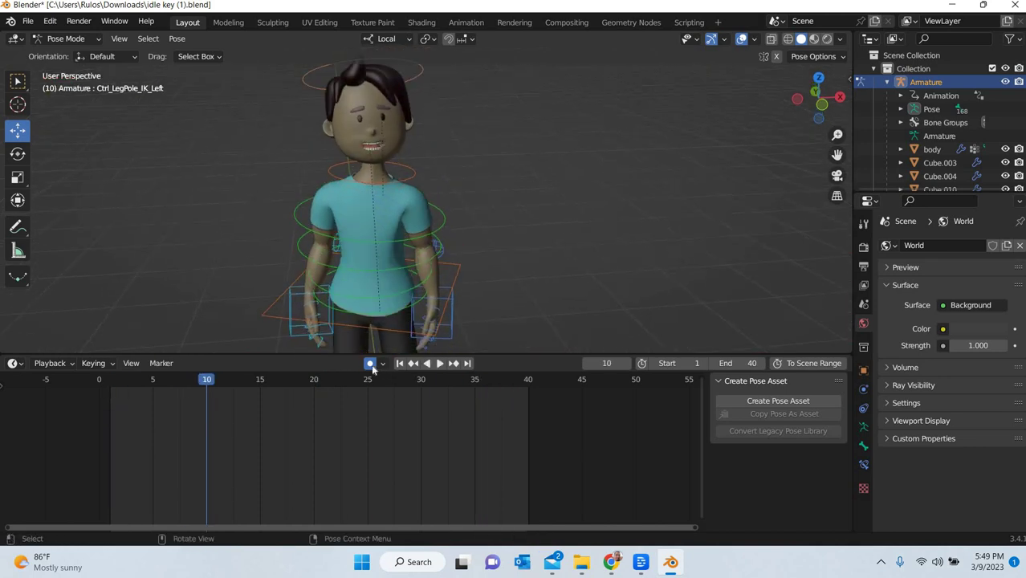
pyautogui.click(75, 40)
pyautogui.click(79, 58)
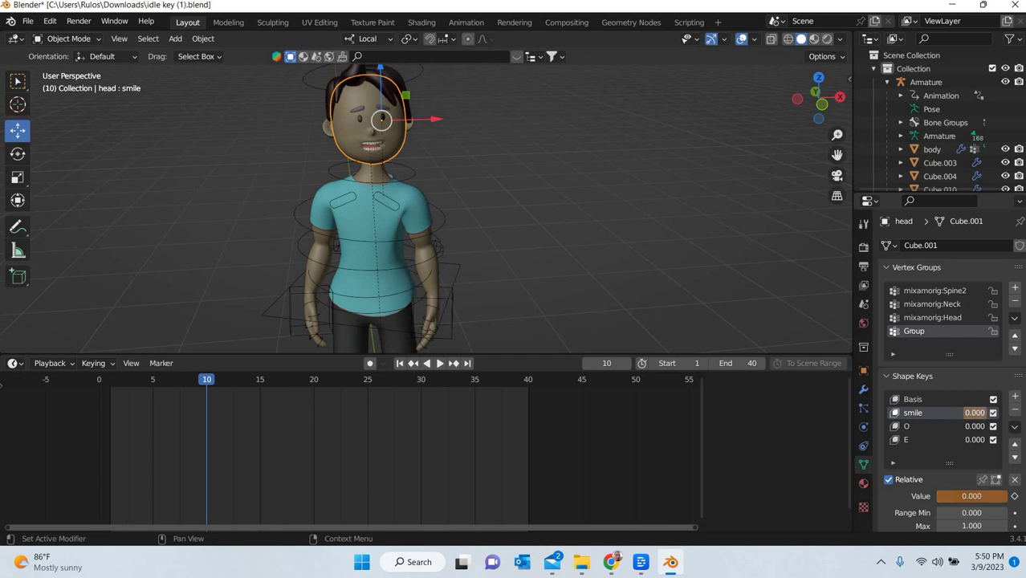
pyautogui.moveTo(941, 496); pyautogui.dragTo(1005, 497)
pyautogui.moveTo(1000, 413); pyautogui.dragTo(981, 413)
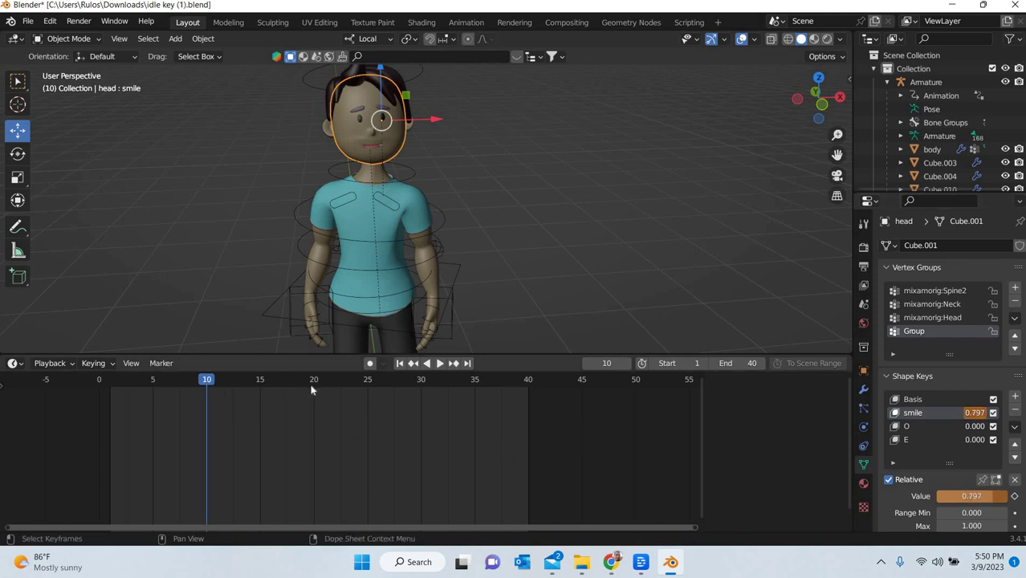
# At frame 20, set the head's smile shape key to 0.8 and insert a keyframe on all channels
pyautogui.press('space')
pyautogui.press('space')
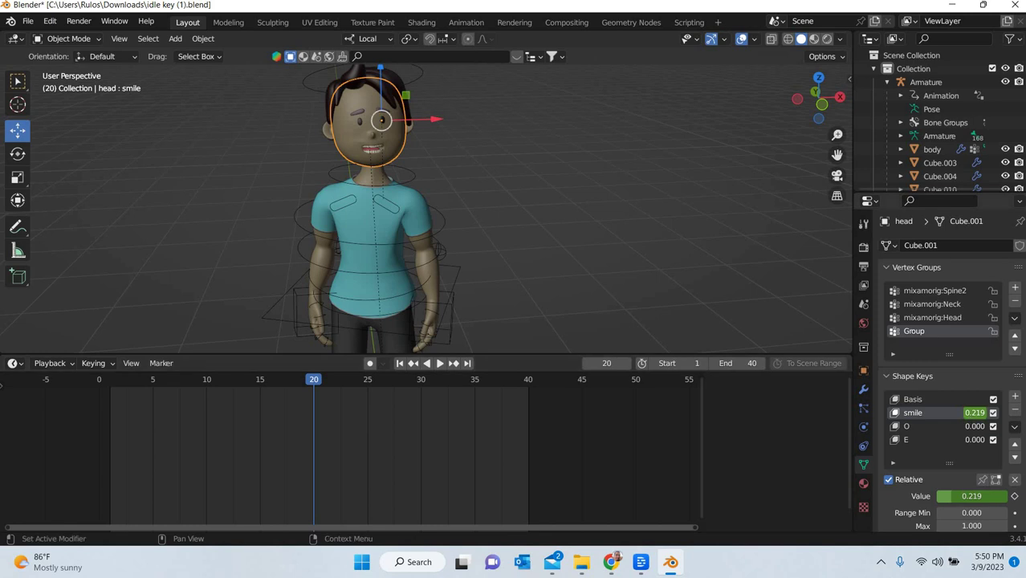
pyautogui.moveTo(984, 414); pyautogui.dragTo(1017, 414)
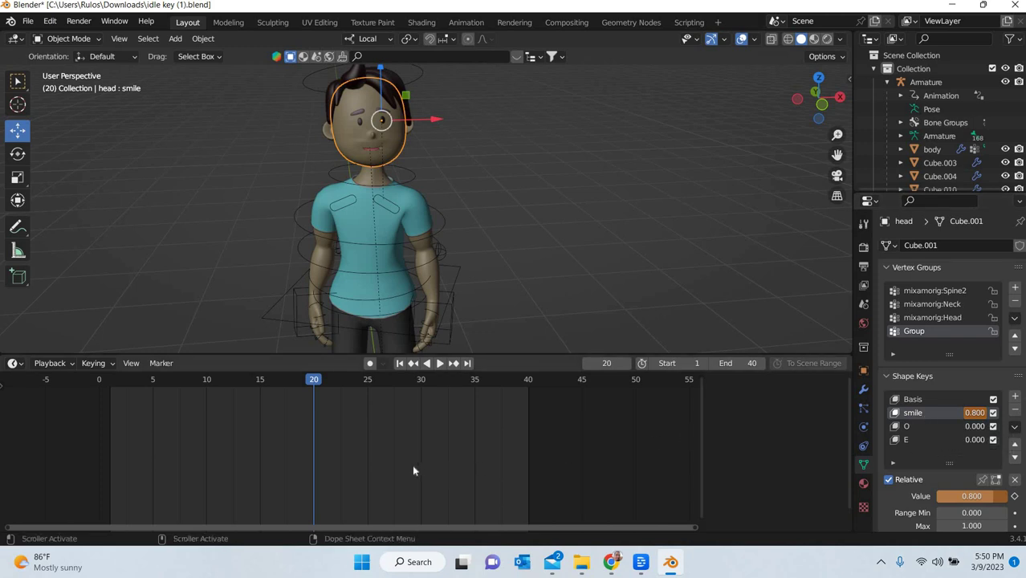
pyautogui.press('i')
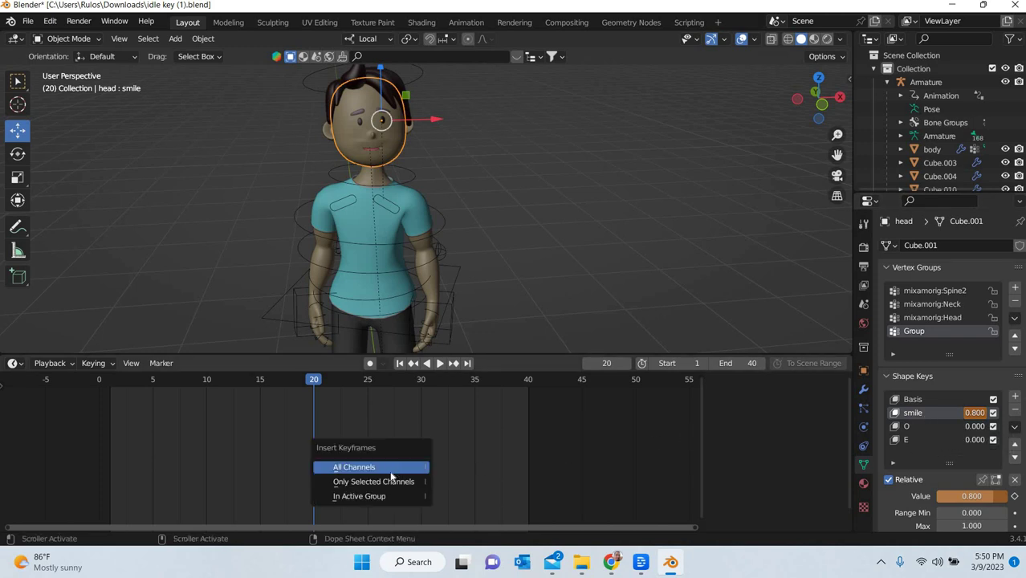
pyautogui.click(391, 470)
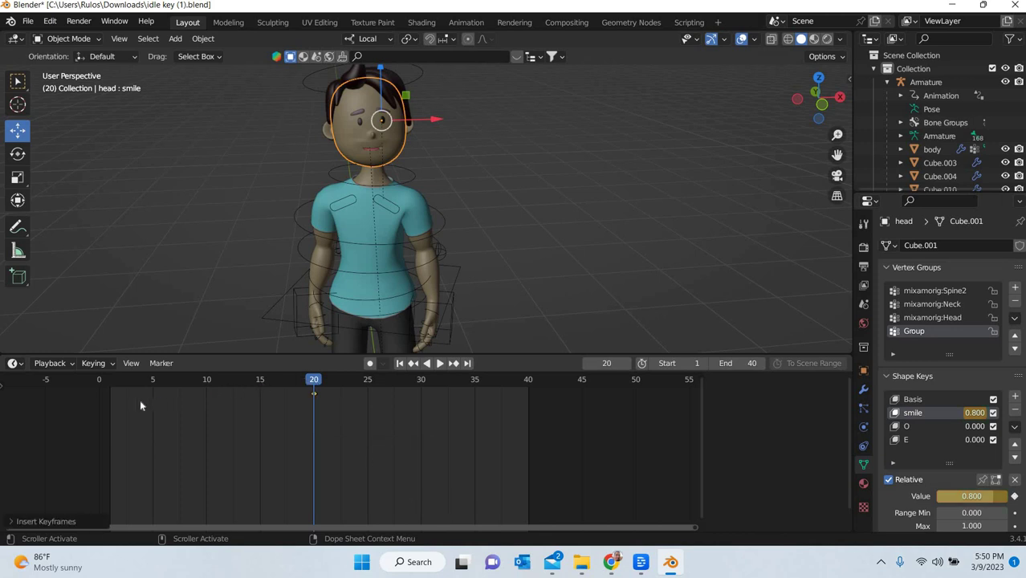
# At frame 1, set the head's smile shape key to 0.9 and insert a keyframe
pyautogui.press('Left')
pyautogui.press('Left')
pyautogui.press('Left')
pyautogui.press('Left')
pyautogui.press('Left')
pyautogui.press('Left')
pyautogui.press('Left')
pyautogui.press('Left')
pyautogui.press('Left')
pyautogui.press('Left')
pyautogui.press('Left')
pyautogui.press('Left')
pyautogui.press('Left')
pyautogui.press('Left')
pyautogui.press('Left')
pyautogui.press('Left')
pyautogui.press('Left')
pyautogui.press('Left')
pyautogui.press('Left')
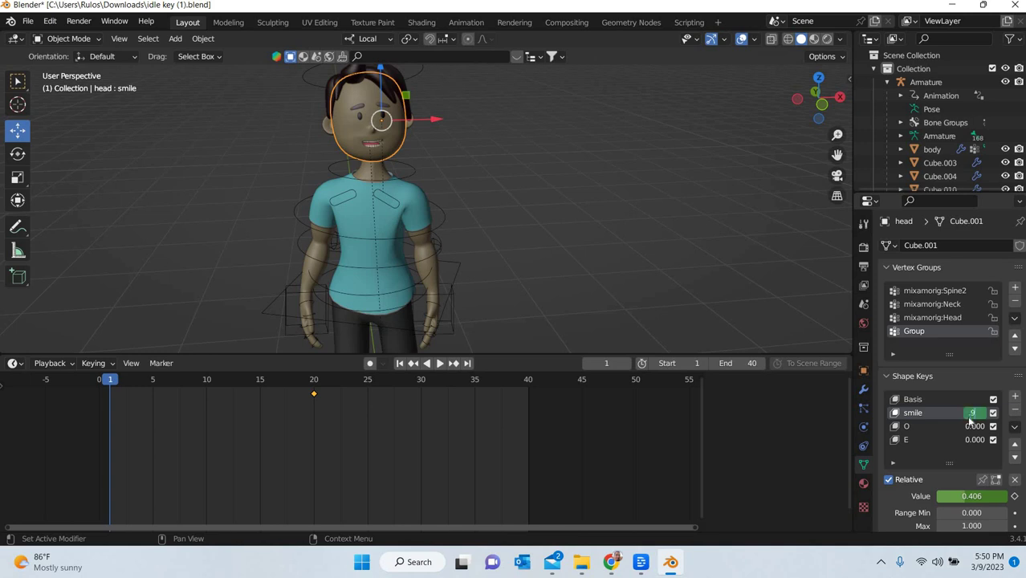
pyautogui.press('Return')
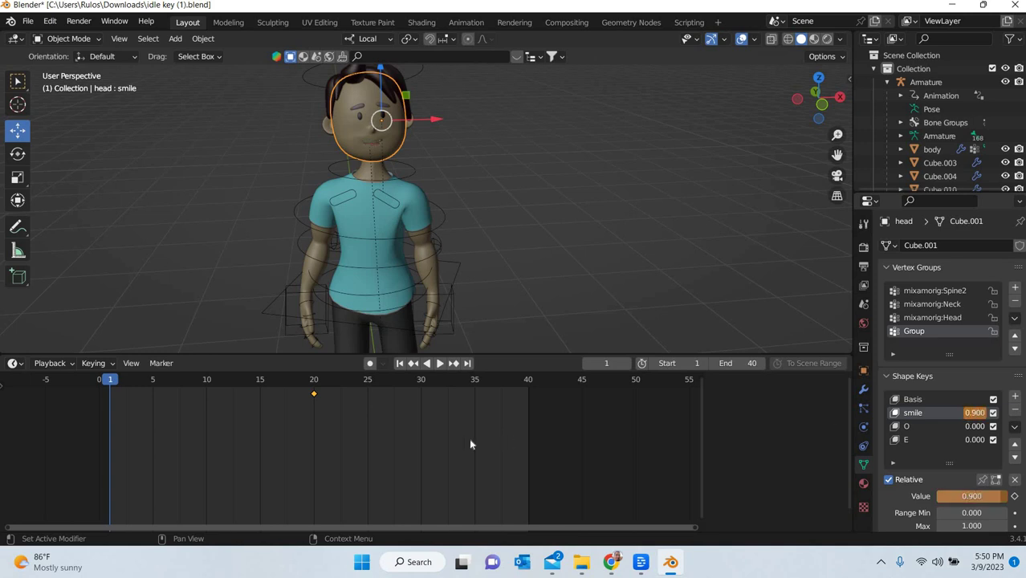
pyautogui.press('i')
pyautogui.click(456, 438)
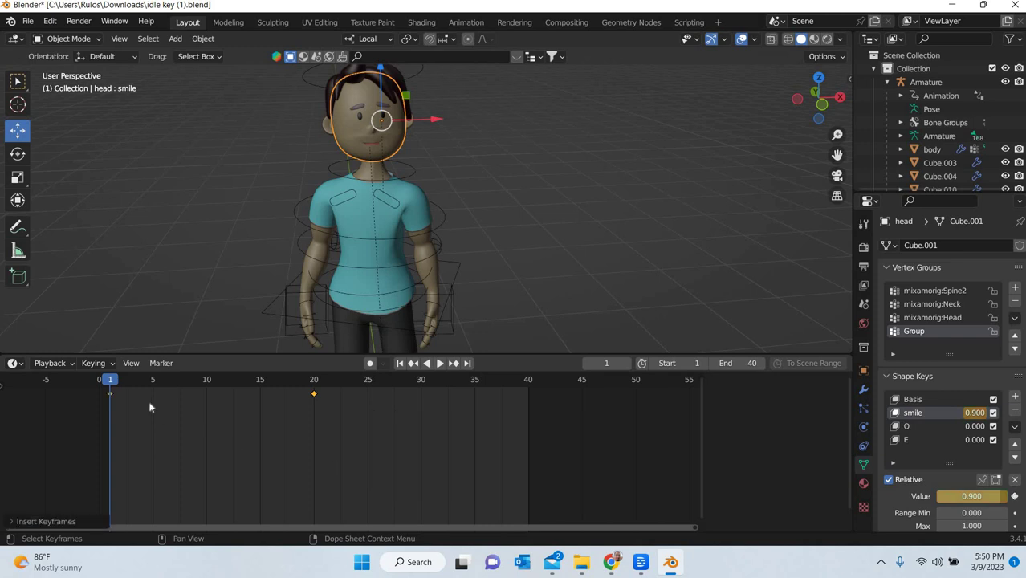
# At frame 40, insert a keyframe on all channels for the head's smile shape key
pyautogui.press('space')
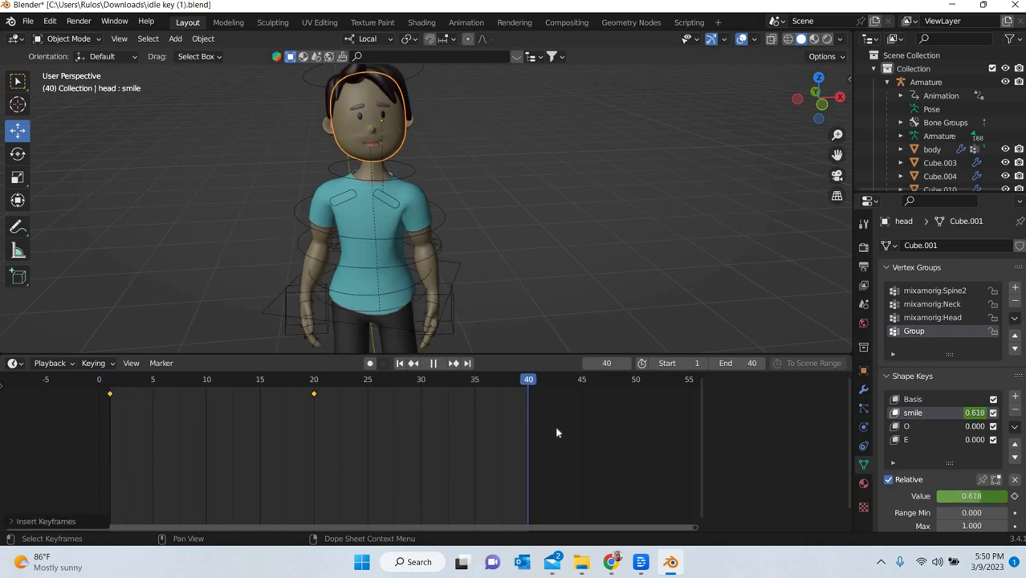
pyautogui.press('space')
pyautogui.press('i')
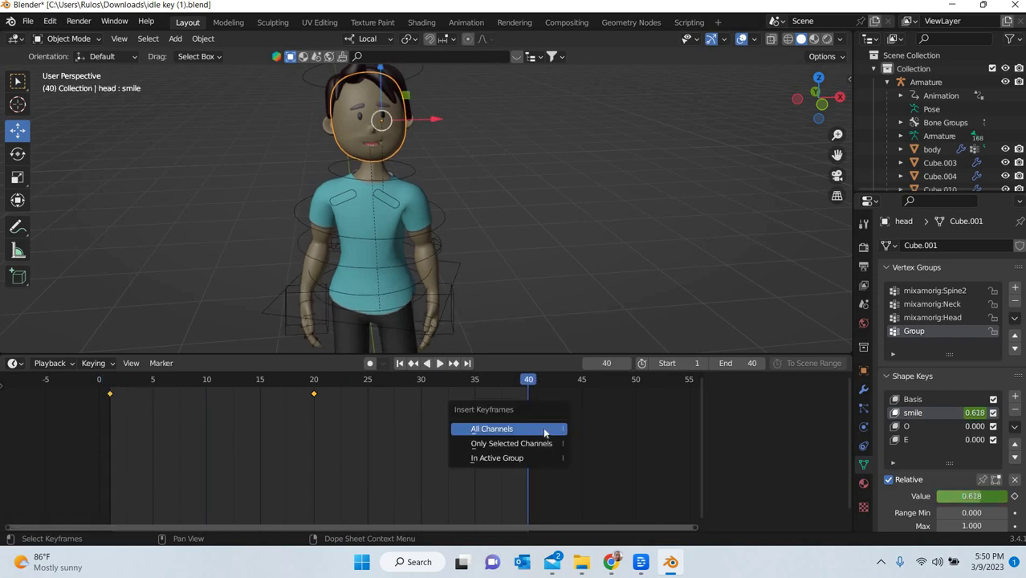
pyautogui.click(545, 428)
# Play the loop and scrub through to frame 40 to examine the smile's changes
pyautogui.press('space')
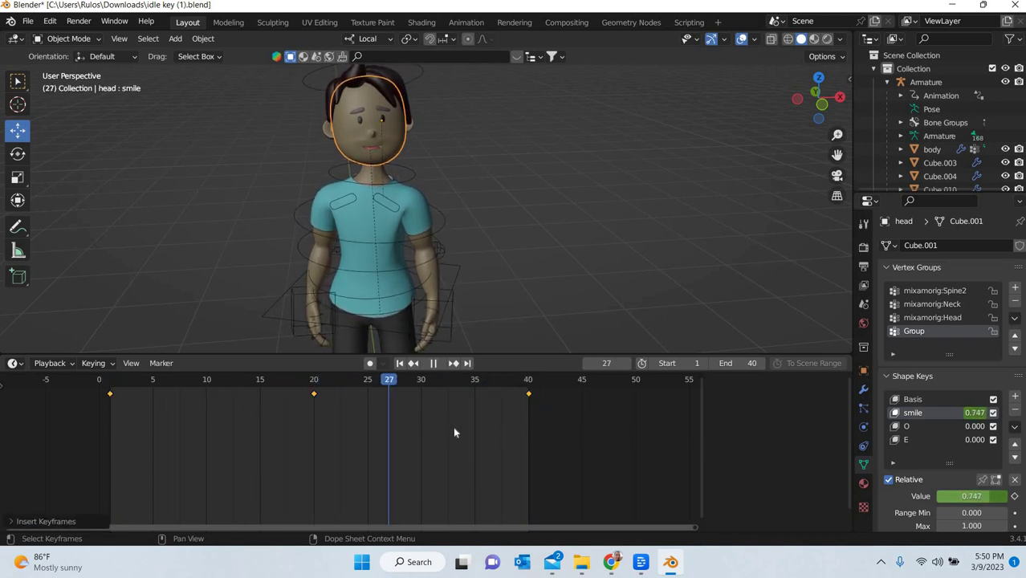
pyautogui.moveTo(155, 438); pyautogui.dragTo(313, 446)
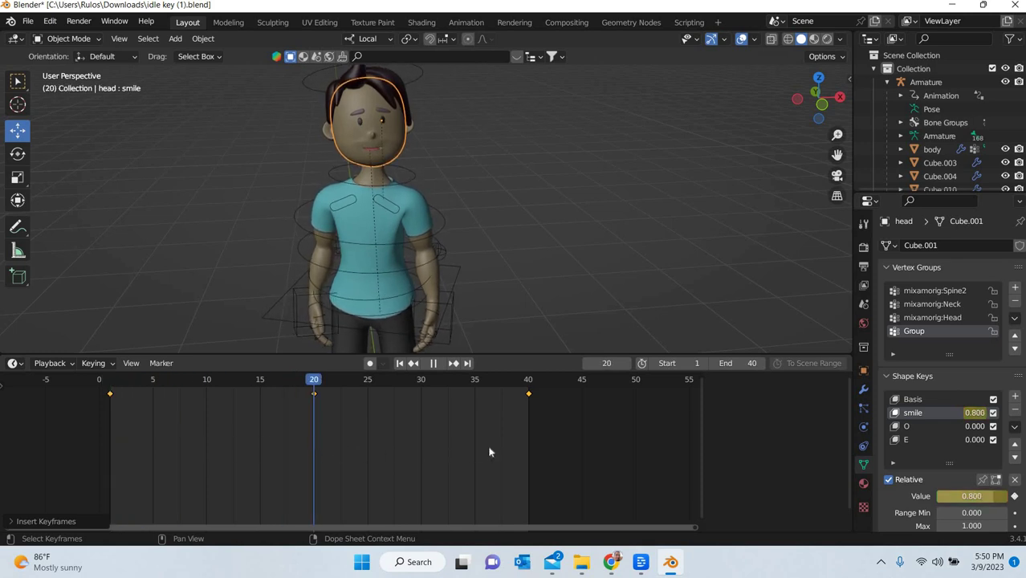
pyautogui.moveTo(489, 446); pyautogui.dragTo(533, 447)
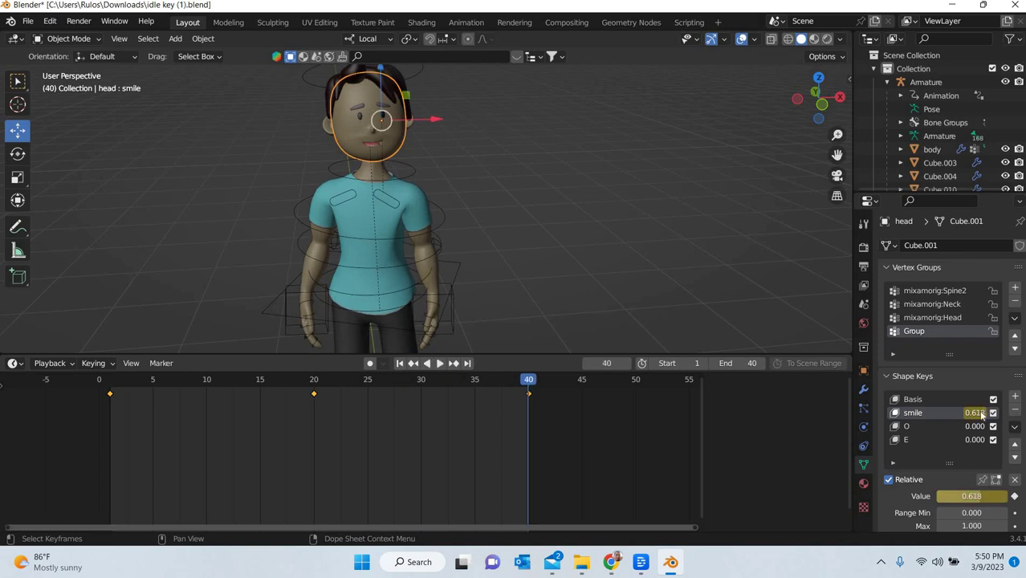
# At frame 40, set the head's smile shape key to 0.9, insert a keyframe and play the loop
pyautogui.click(980, 417)
pyautogui.write('.9')
pyautogui.press('Return')
pyautogui.press('i')
pyautogui.press('Return')
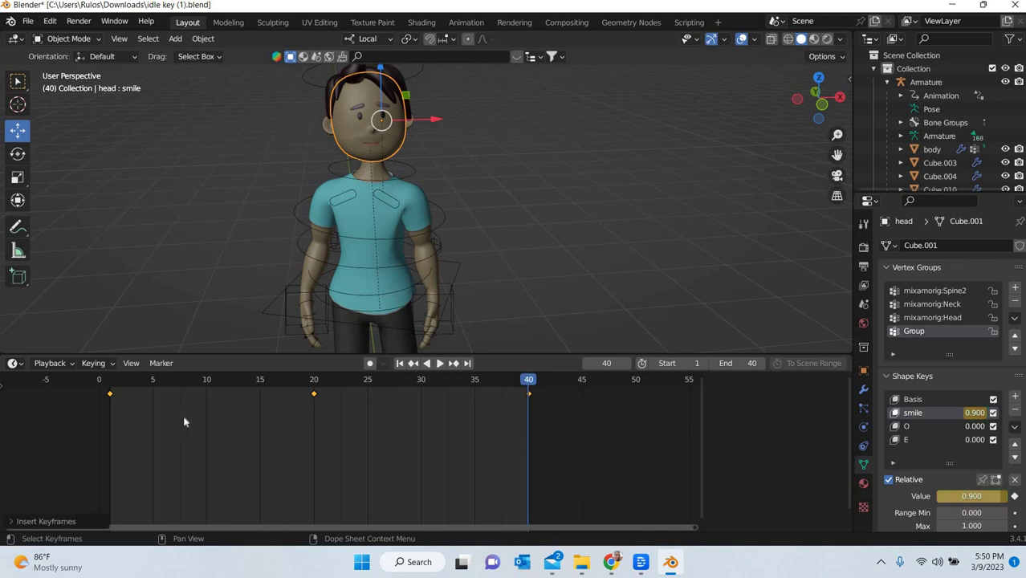
pyautogui.press('space')
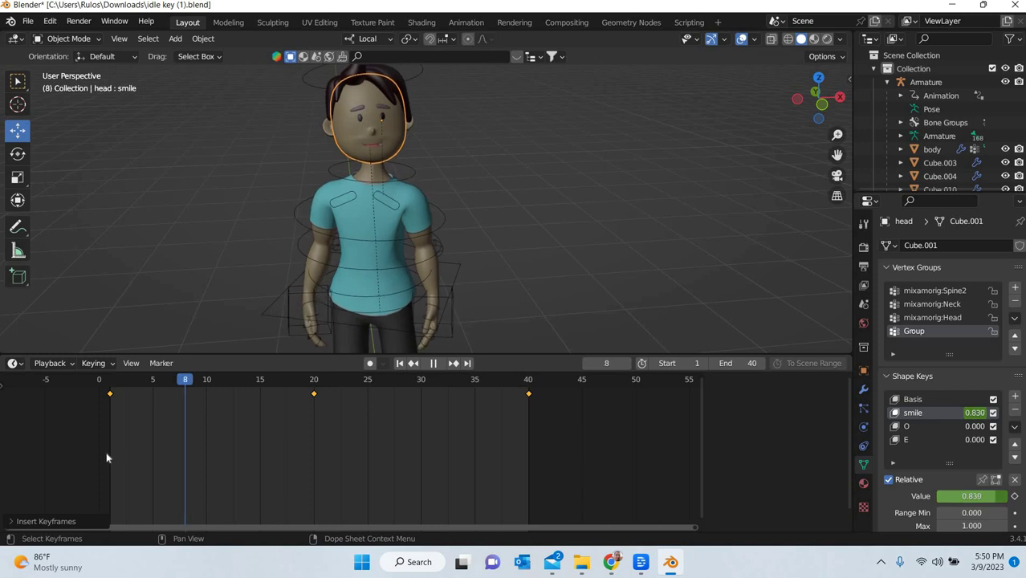
pyautogui.press('space')
# Deselect the head, select the character's armature and switch it to Pose Mode
pyautogui.scroll(-4, 522, 217)
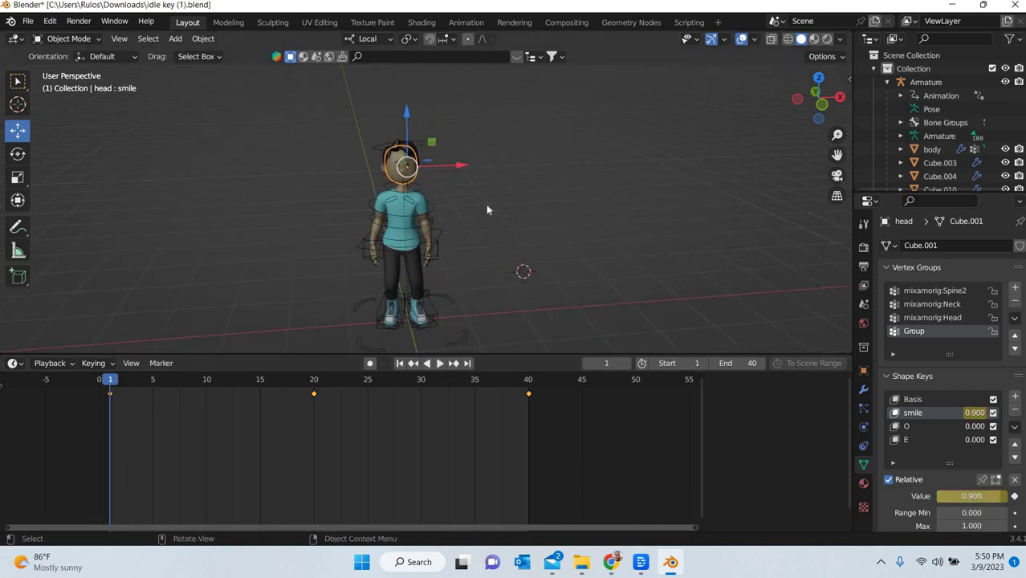
pyautogui.keyDown('shift'); pyautogui.moveTo(504, 247); pyautogui.dragTo(575, 225, button='middle'); pyautogui.keyUp('shift')
pyautogui.scroll(3, 422, 198)
pyautogui.click(459, 143)
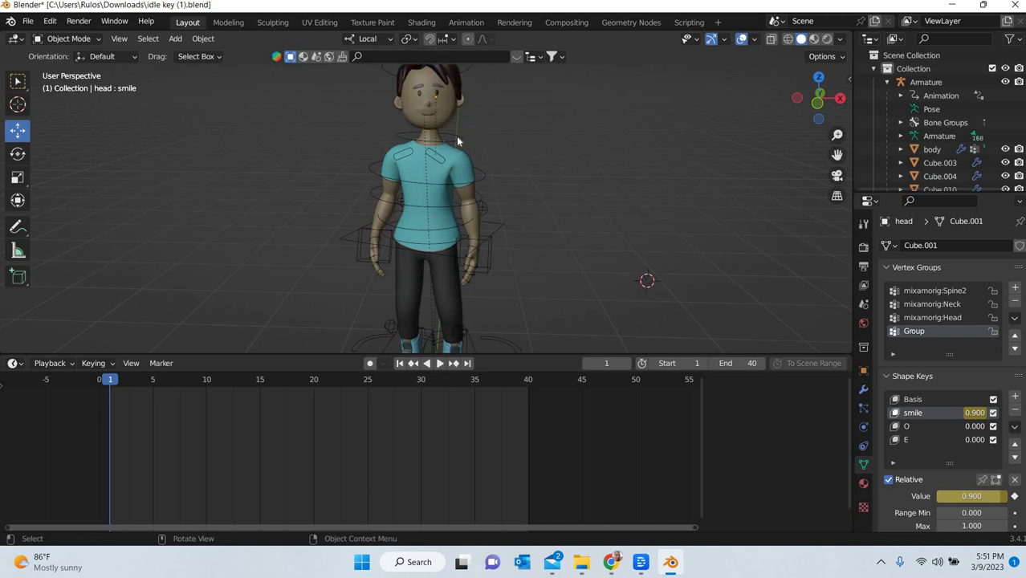
pyautogui.click(462, 211)
pyautogui.click(76, 39)
pyautogui.click(68, 84)
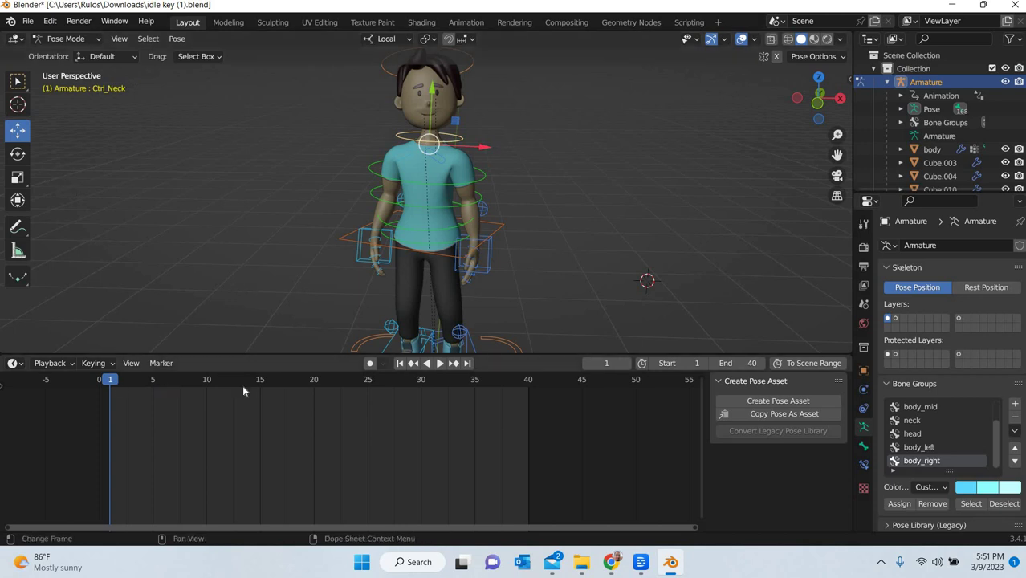
# Activate the Rotate tool for the neck control
pyautogui.press('space')
pyautogui.press('Escape')
pyautogui.hotkey('shift', 'space')
pyautogui.press('r')
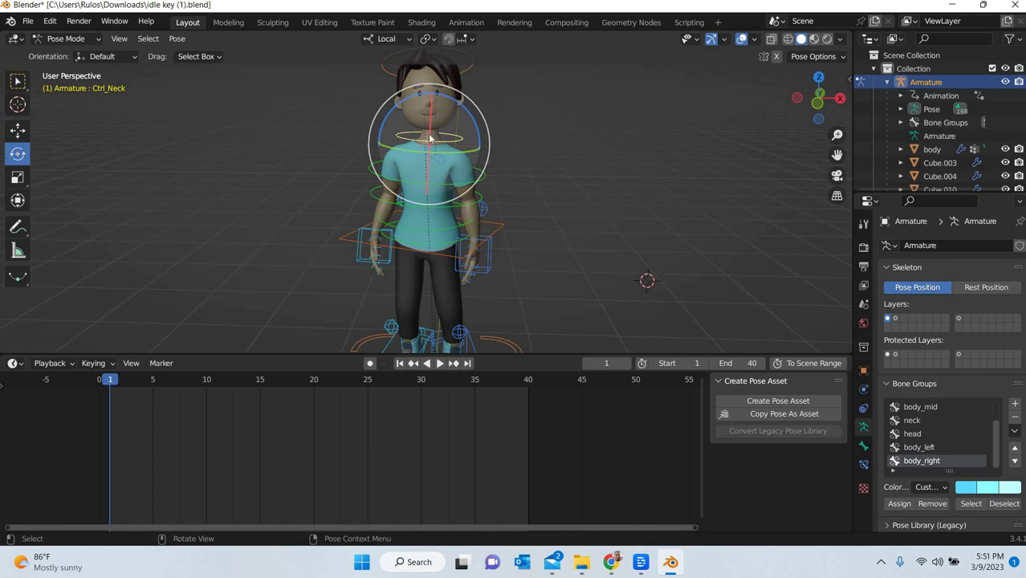
pyautogui.moveTo(430, 138); pyautogui.dragTo(430, 120)
pyautogui.hotkey('ctrl', 'z')
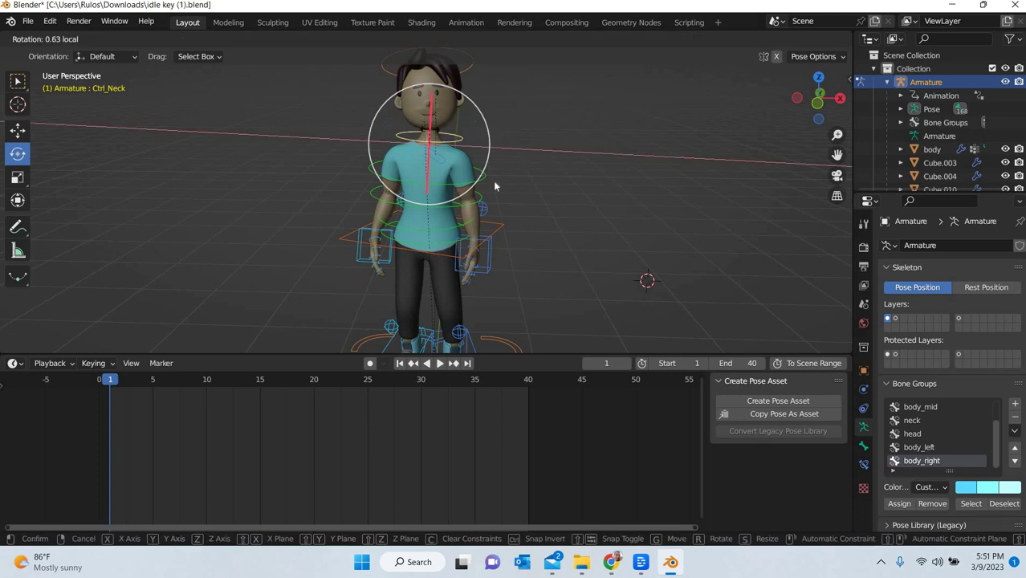
pyautogui.moveTo(495, 186); pyautogui.dragTo(496, 188)
# Enable auto keying and, at frame 1, rotate the neck control about its local X axis by about 9.67° and then 3.74°
pyautogui.moveTo(496, 188); pyautogui.dragTo(440, 202, button='middle')
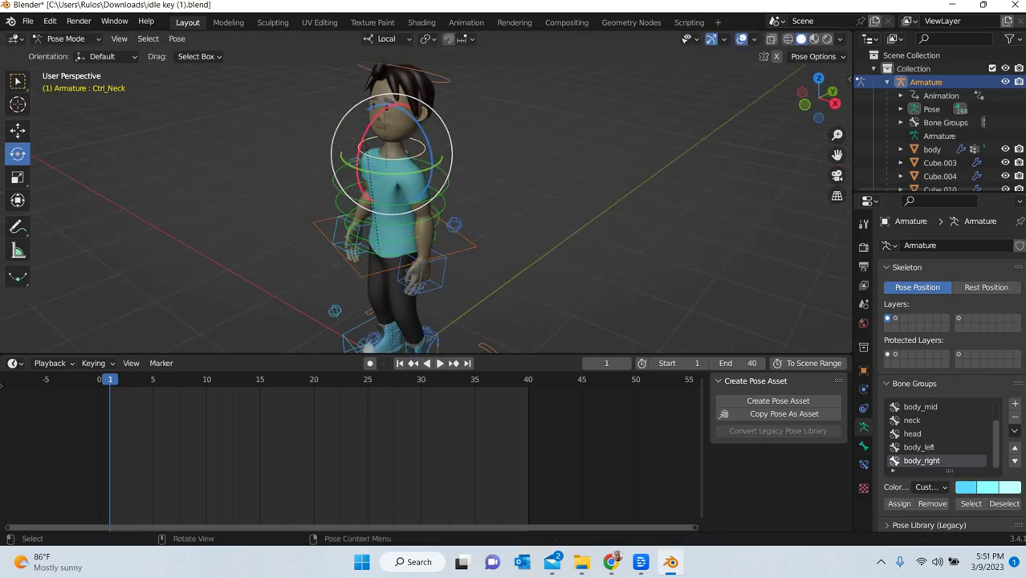
pyautogui.moveTo(363, 186); pyautogui.dragTo(250, 361)
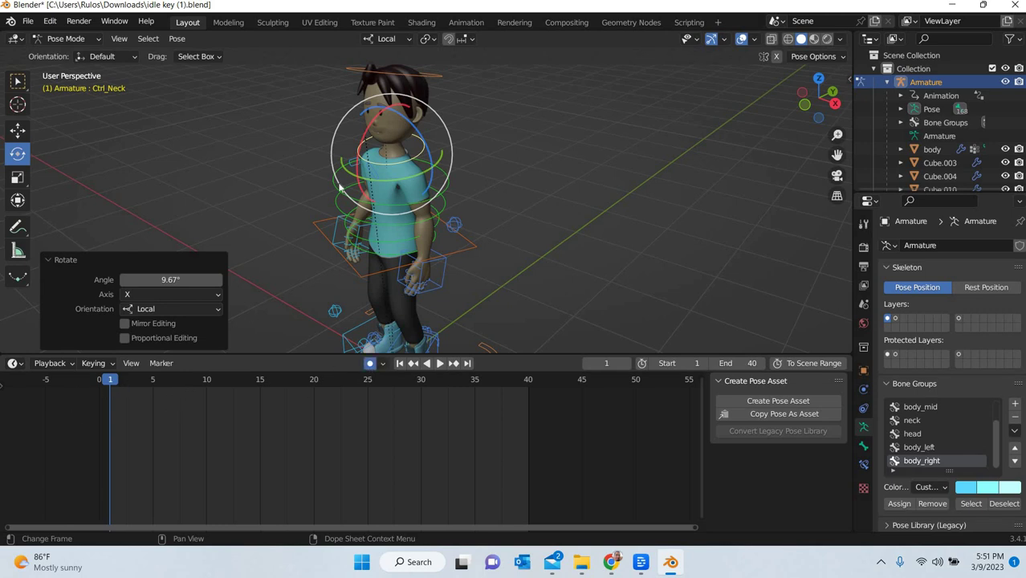
pyautogui.moveTo(358, 149); pyautogui.dragTo(304, 254)
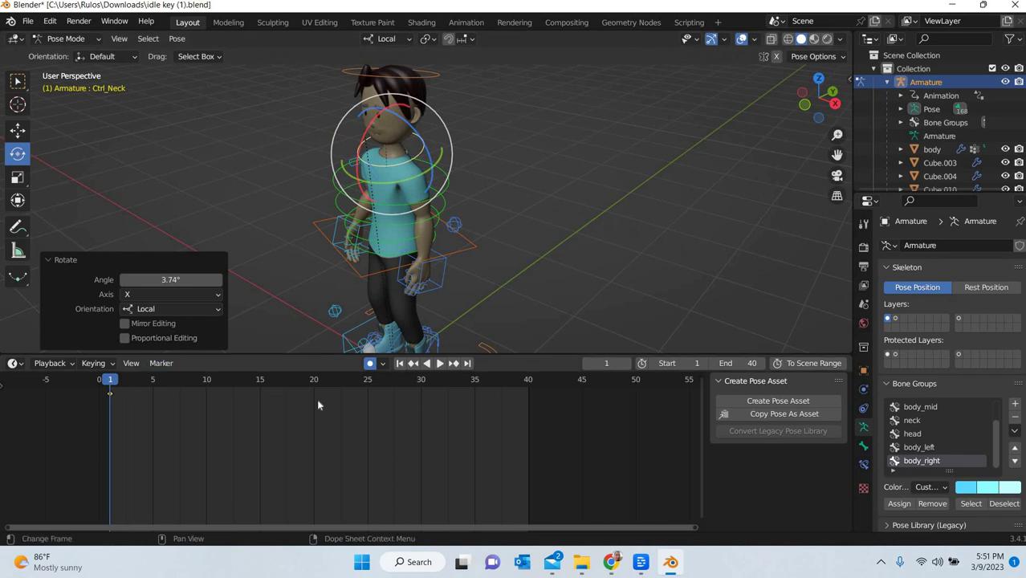
# At frame 20, tilt the neck control slightly further forward so a keyframe is recorded there
pyautogui.press('space')
pyautogui.press('space')
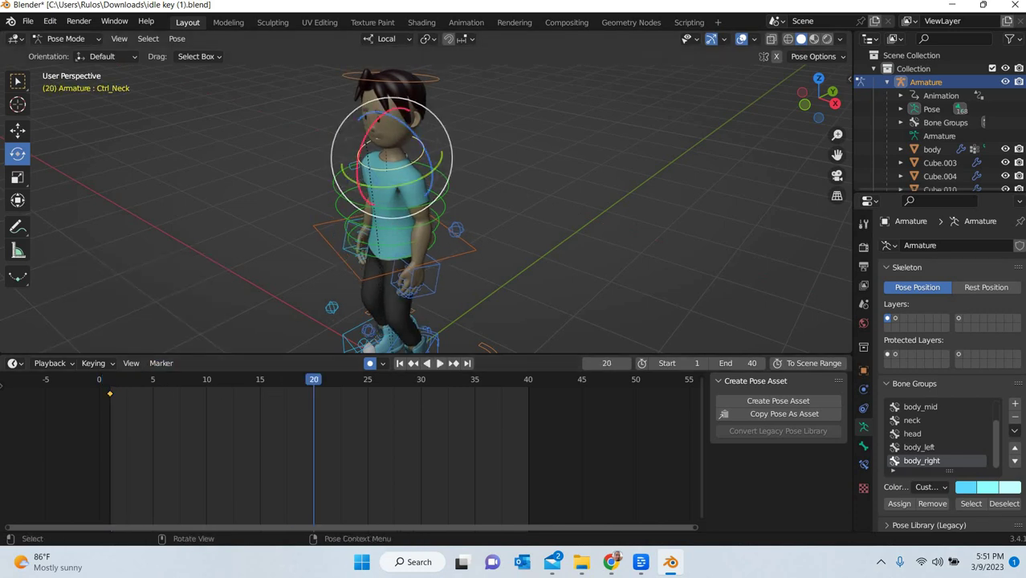
pyautogui.moveTo(360, 180); pyautogui.dragTo(124, 395)
pyautogui.click(192, 436)
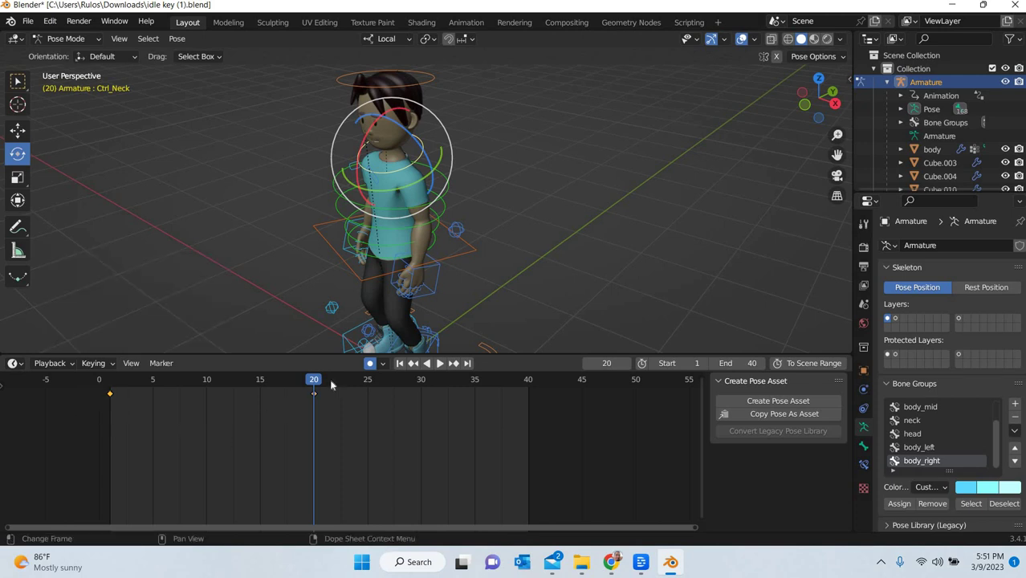
# Copy the neck control's frame 1 keyframe to frame 40
pyautogui.press('space')
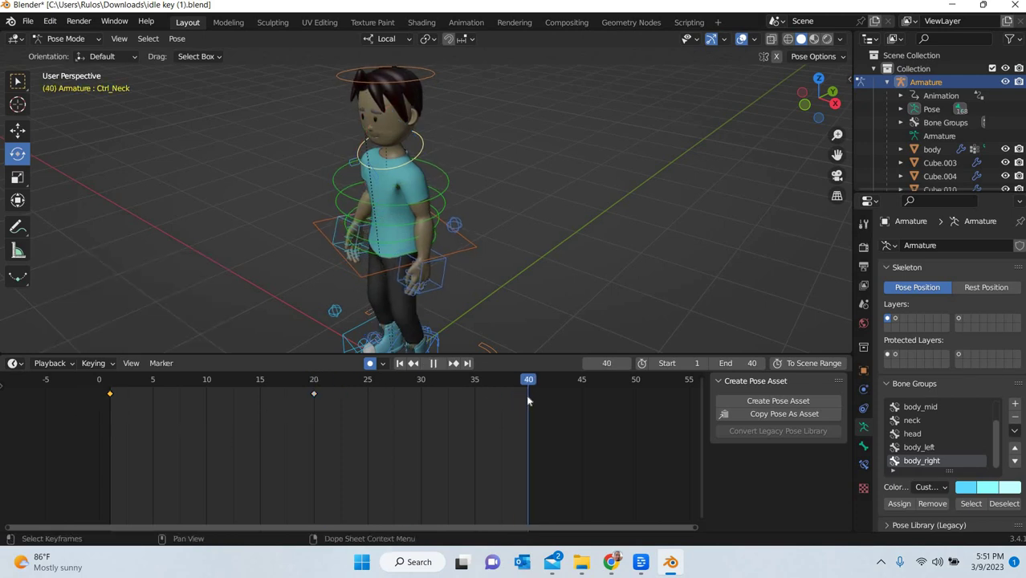
pyautogui.press('space')
pyautogui.hotkey('ctrl', 'v')
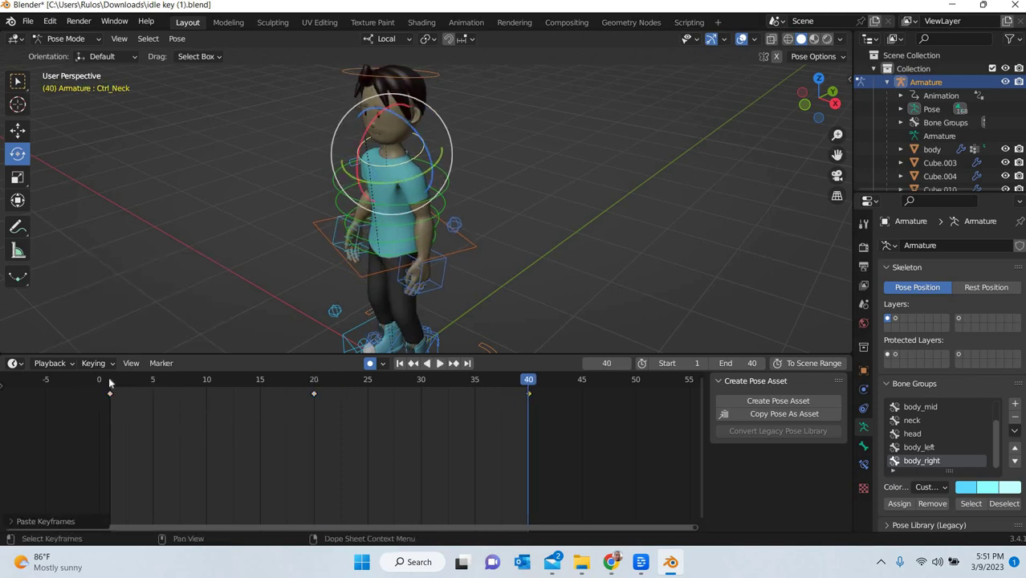
# Play the loop from frame 1 to examine the neck motion on the whole character
pyautogui.click(110, 383)
pyautogui.press('space')
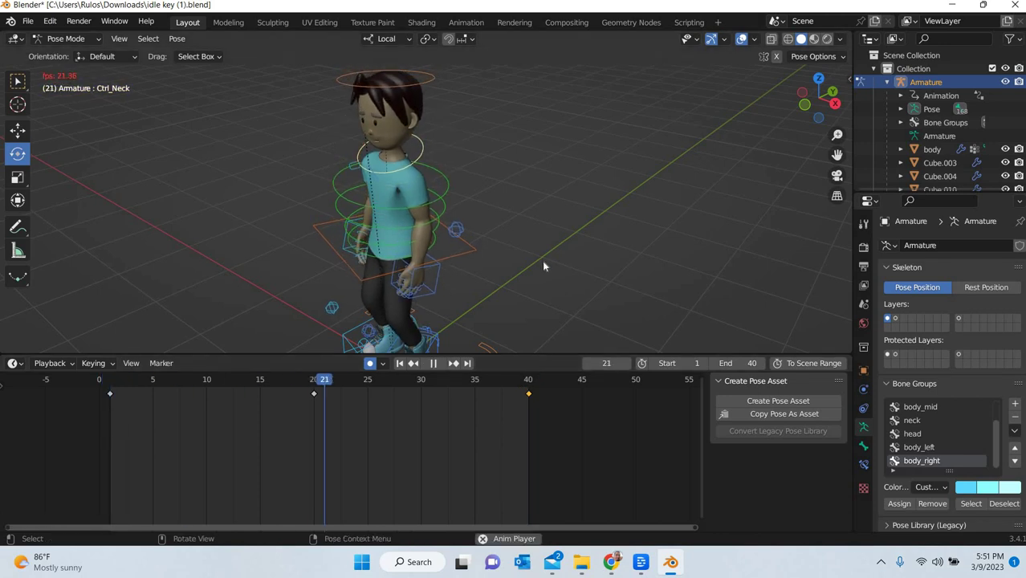
pyautogui.scroll(-4, 529, 269)
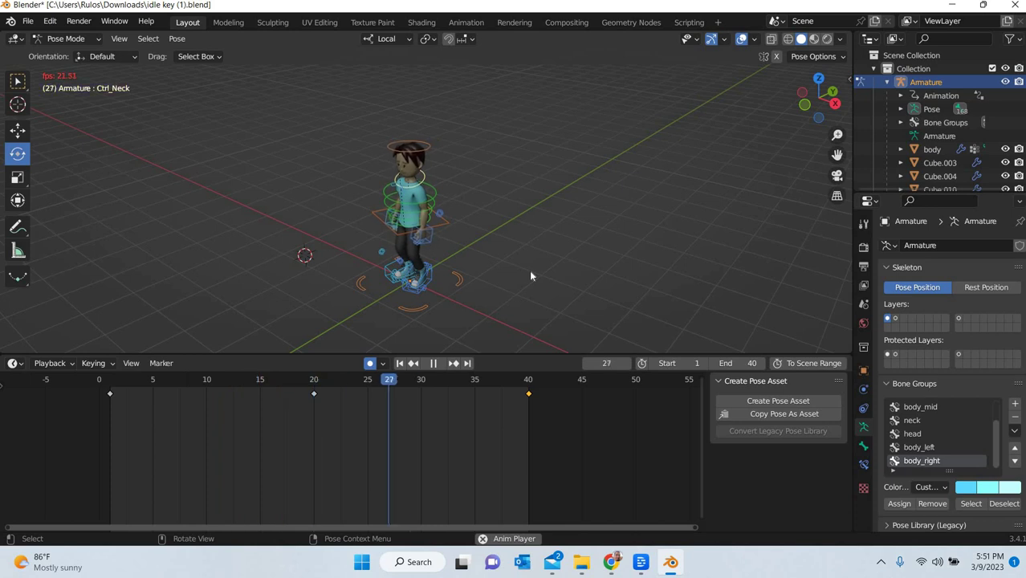
pyautogui.press('space')
# Hide the armature in the viewport and play the idle loop from frame 1 in a front view
pyautogui.click(499, 300)
pyautogui.click(1006, 82)
pyautogui.moveTo(590, 284); pyautogui.dragTo(574, 308, button='middle')
pyautogui.scroll(3, 535, 316)
pyautogui.keyDown('shift'); pyautogui.moveTo(499, 292); pyautogui.dragTo(467, 269, button='middle'); pyautogui.keyUp('shift')
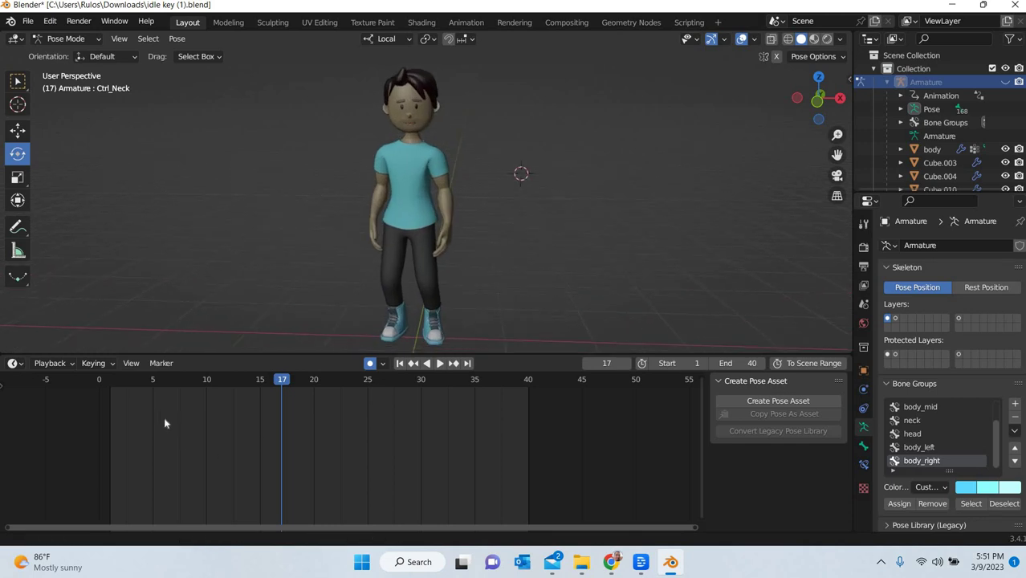
pyautogui.hotkey('shift', 'Left')
pyautogui.press('space')
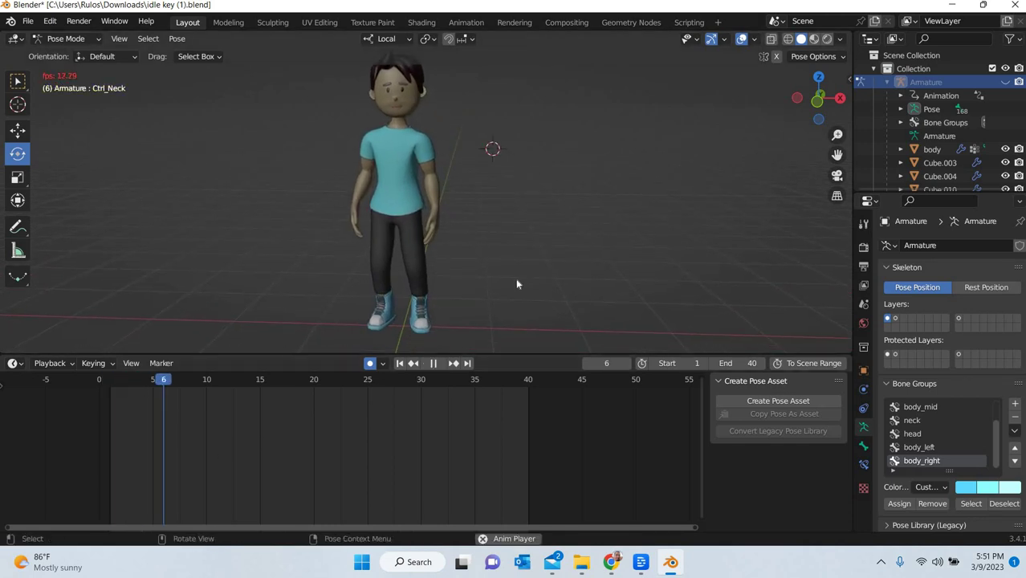